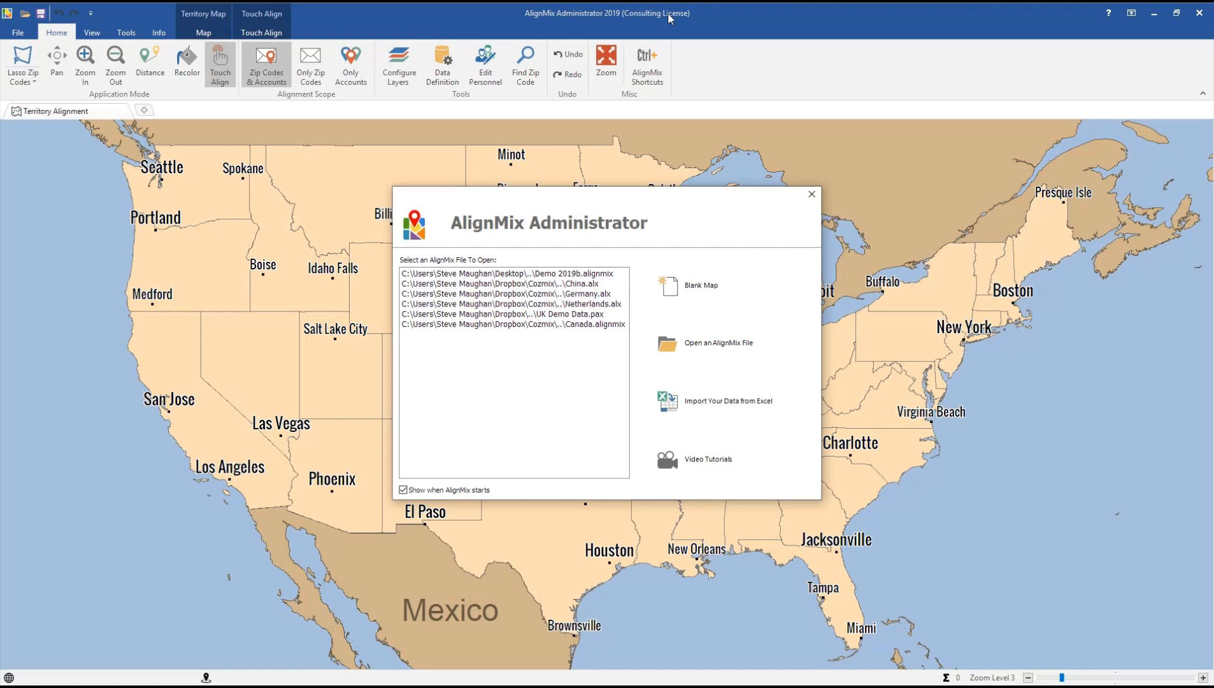
Start a blank map and load the Zip to Terr worksheet of AlignMix 2019 Launch Data.xlsx from the Desktop for import.
click(694, 284)
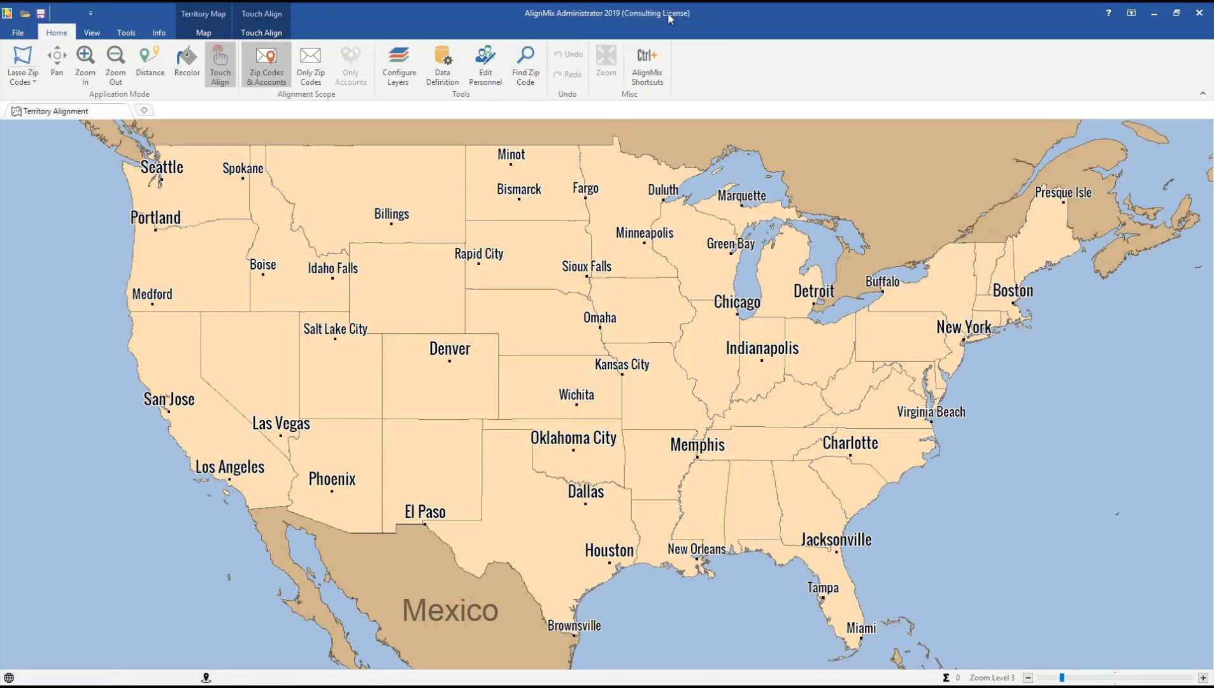
click(18, 32)
mouse_move(64, 211)
mouse_move(64, 180)
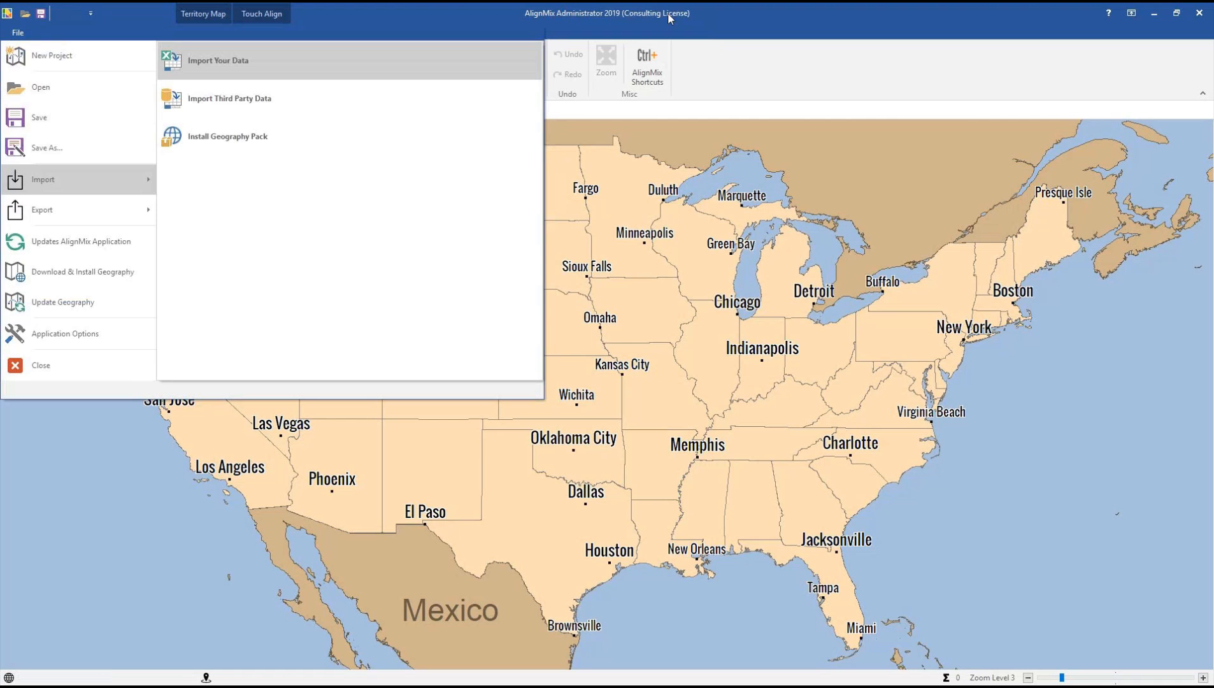
click(218, 60)
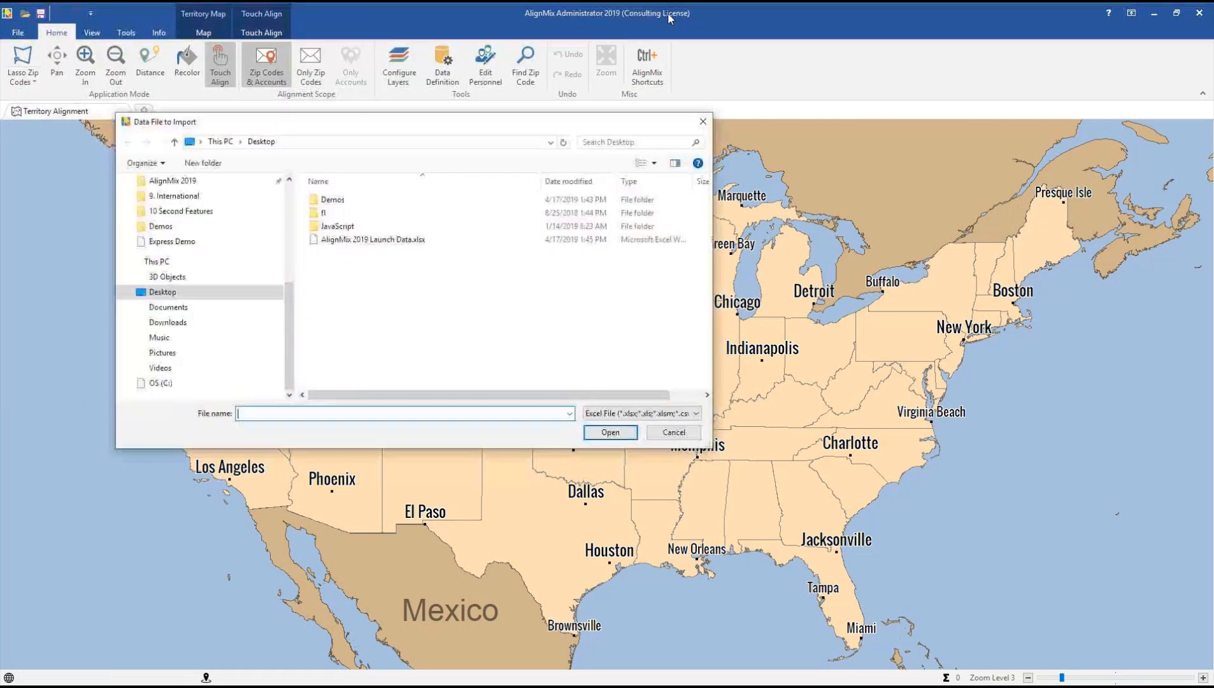
double_click(373, 240)
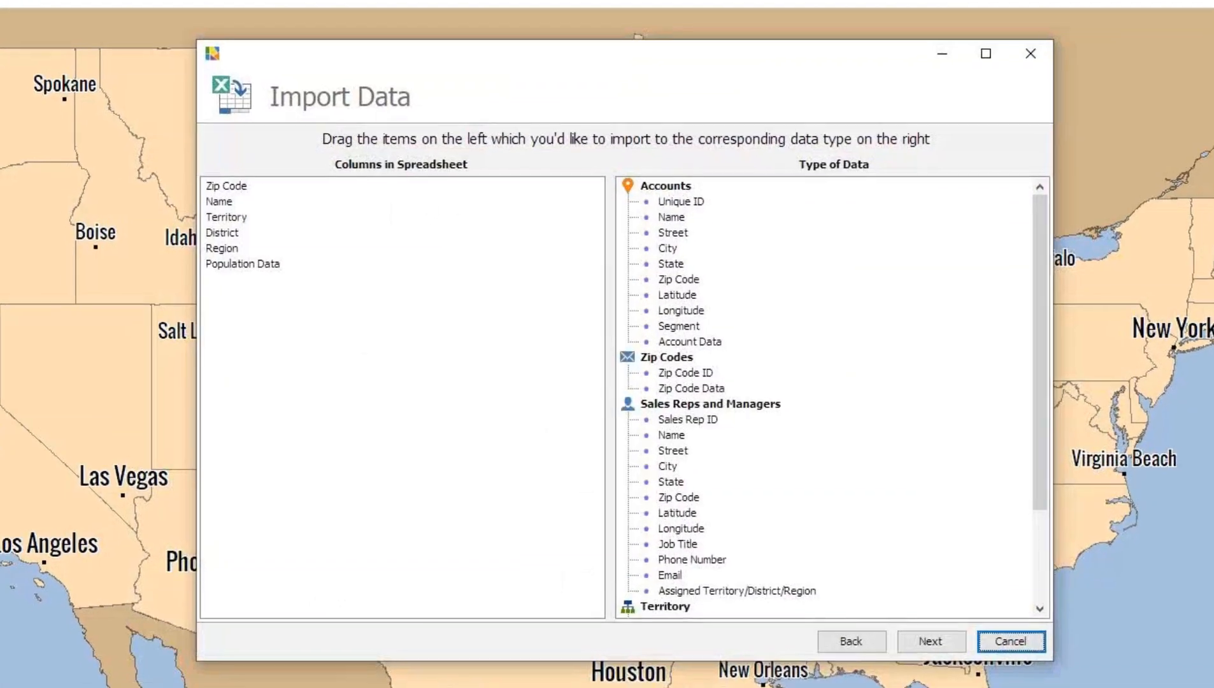
click(858, 648)
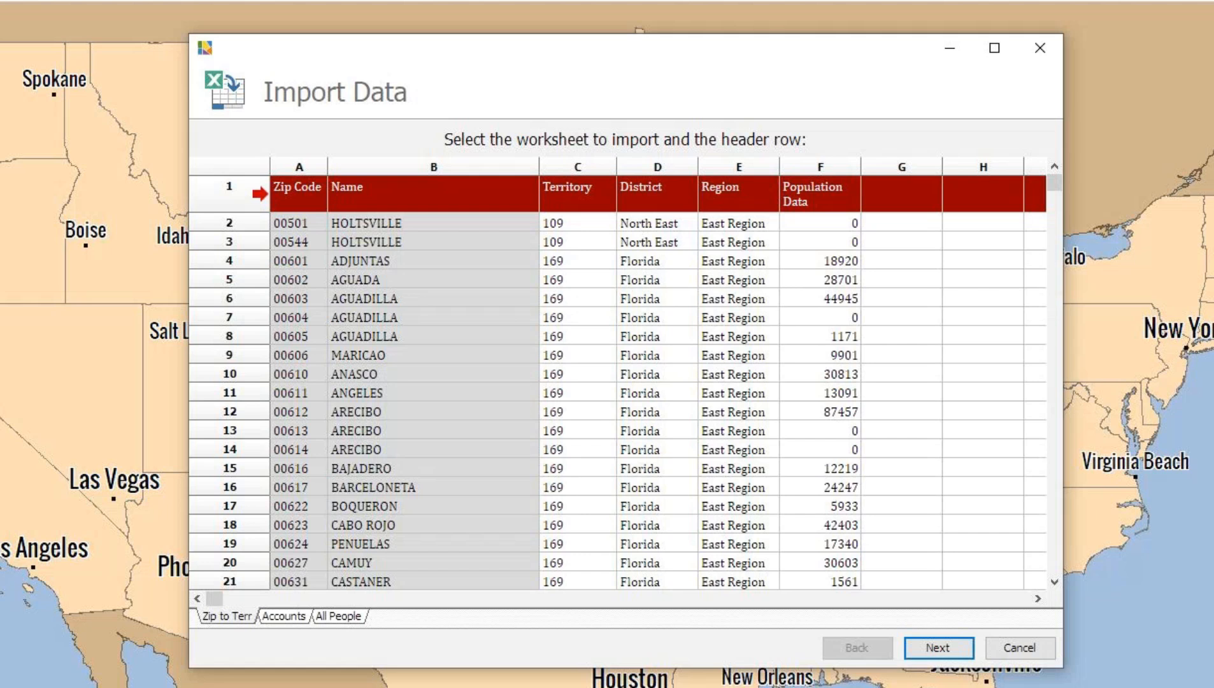
click(938, 647)
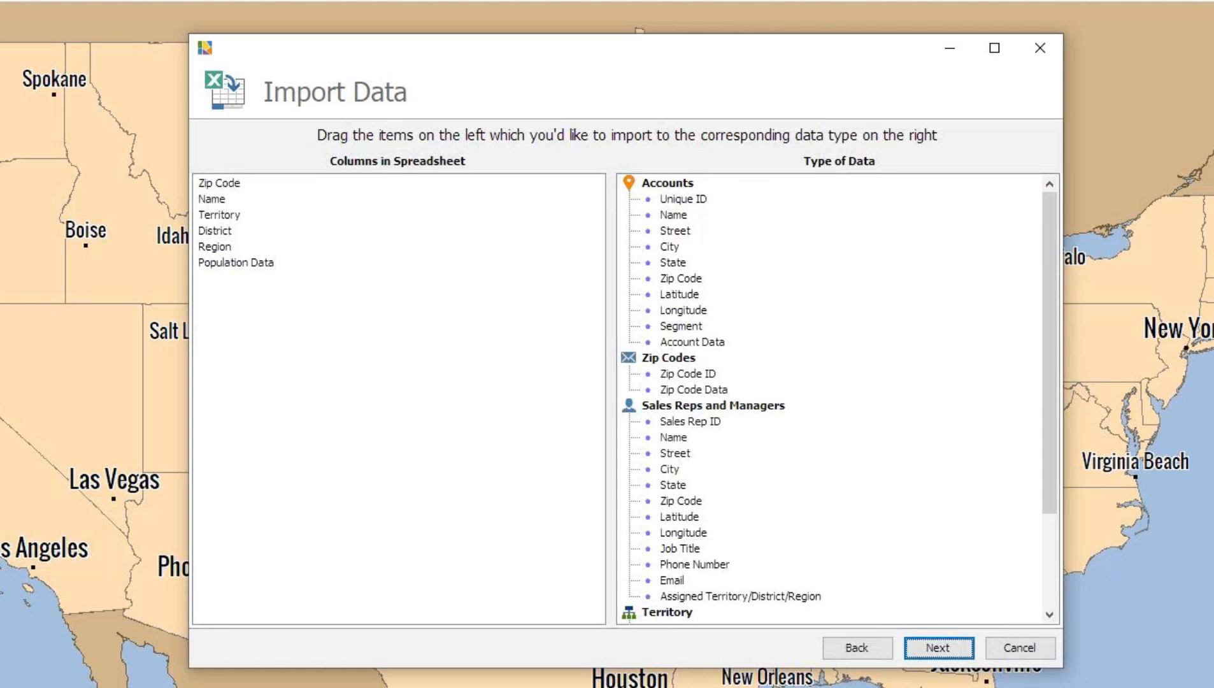
Map Zip Code, Territory, District and Region to their matching ID fields, and Population Data to Zip Code Data.
click(220, 184)
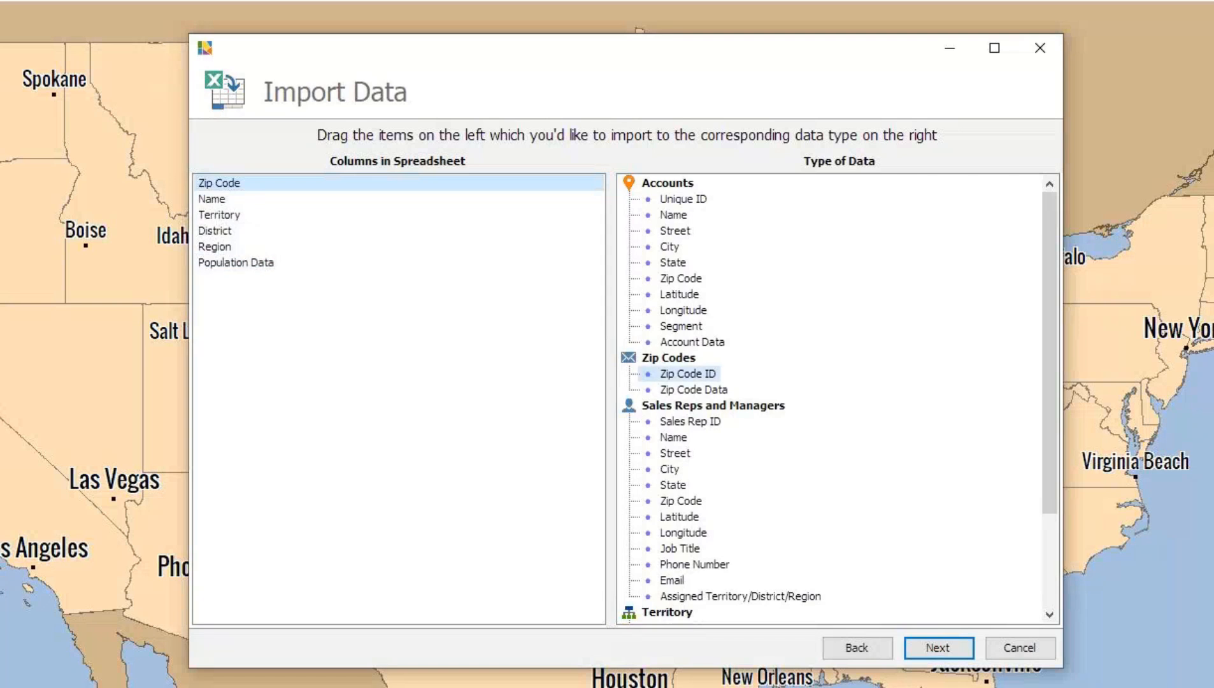
drag(220, 183, 688, 374)
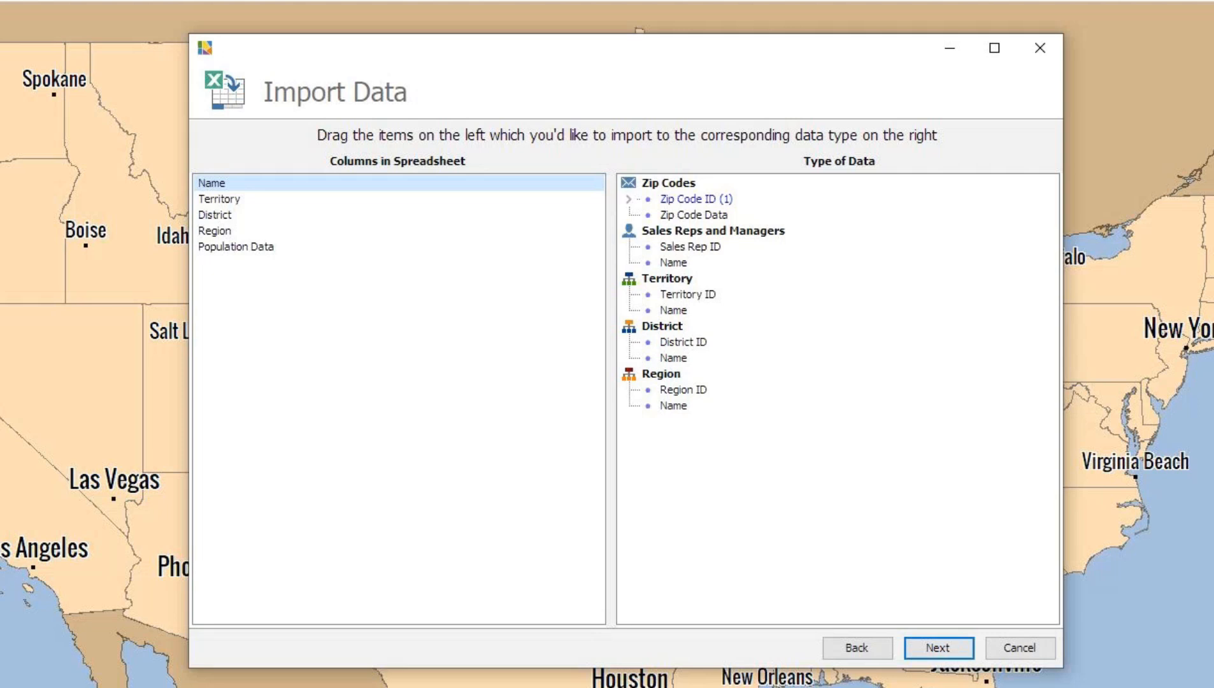
drag(219, 199, 688, 295)
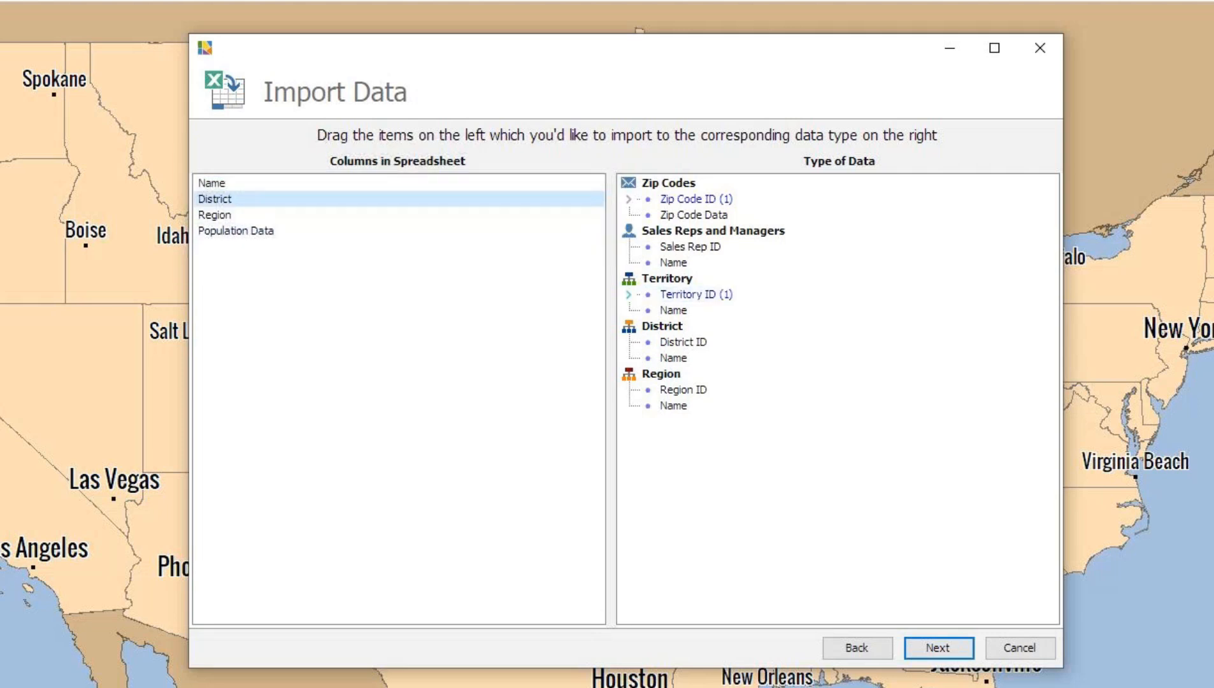
drag(215, 198, 683, 342)
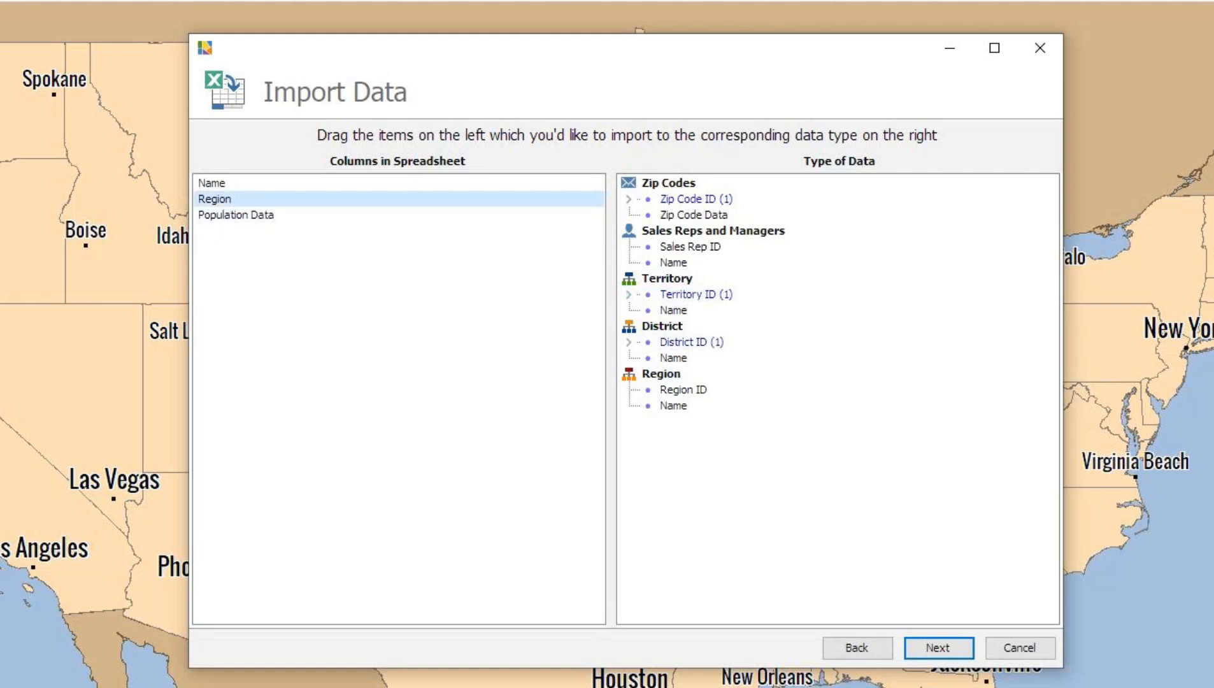
drag(215, 199, 683, 390)
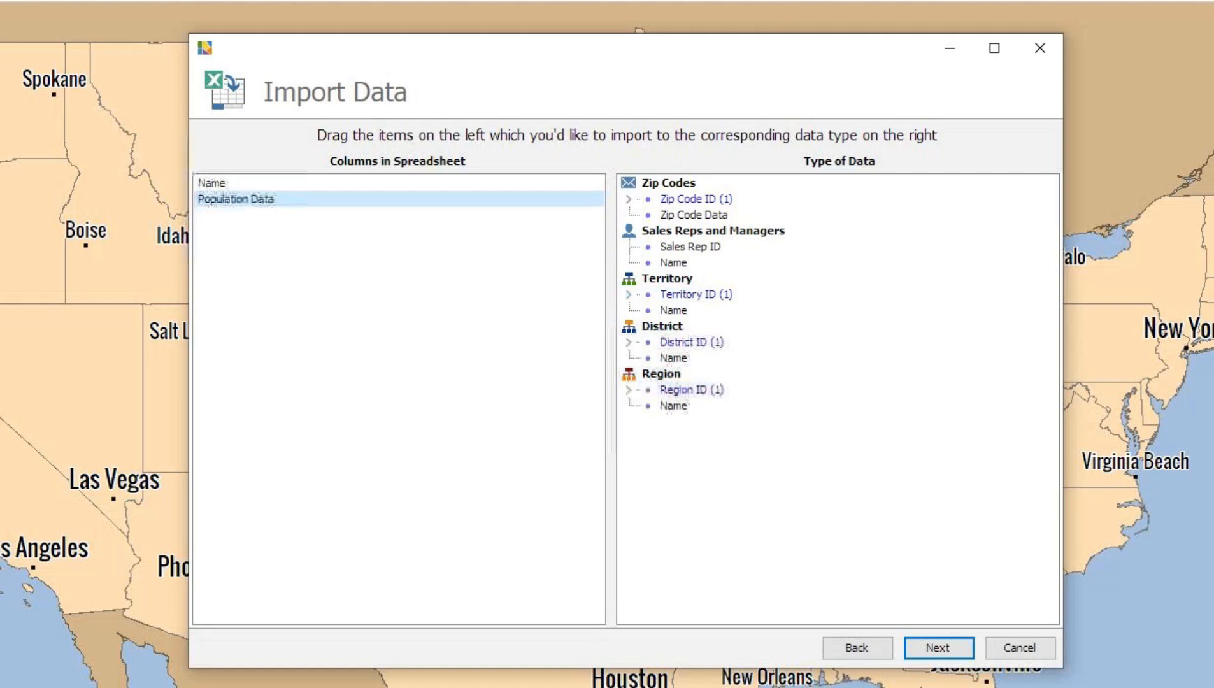
drag(236, 199, 694, 215)
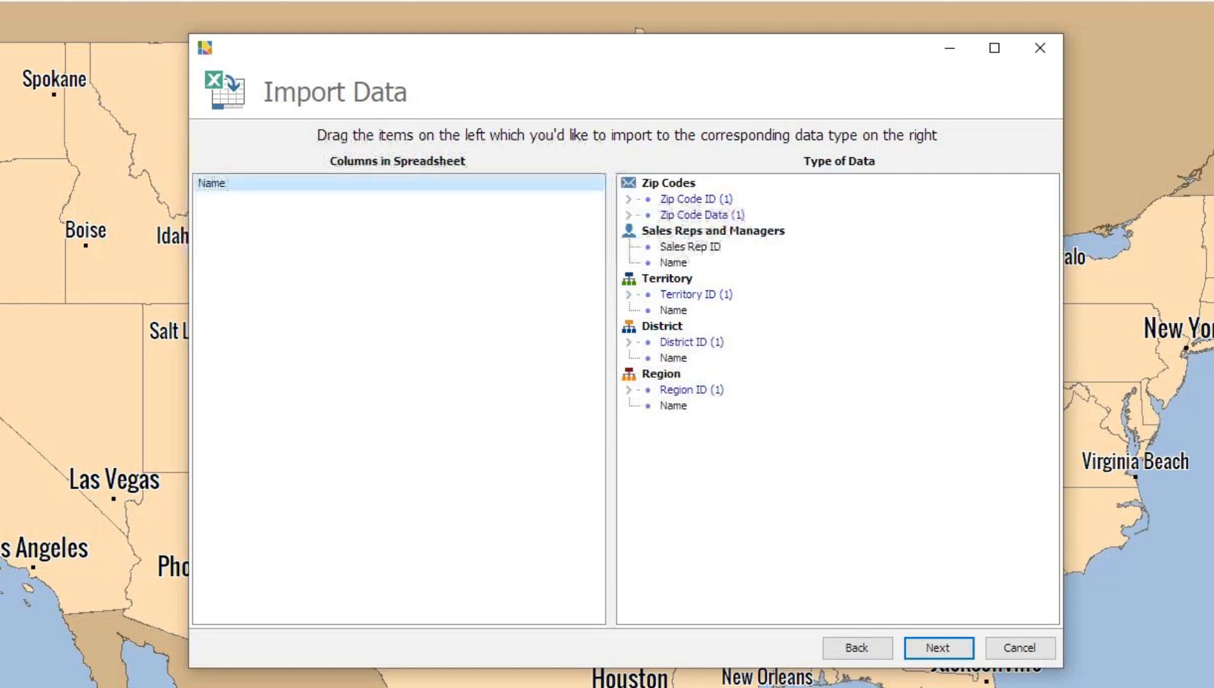
Confirm the import summary with the existing base geography and complete the zip code data import.
click(939, 648)
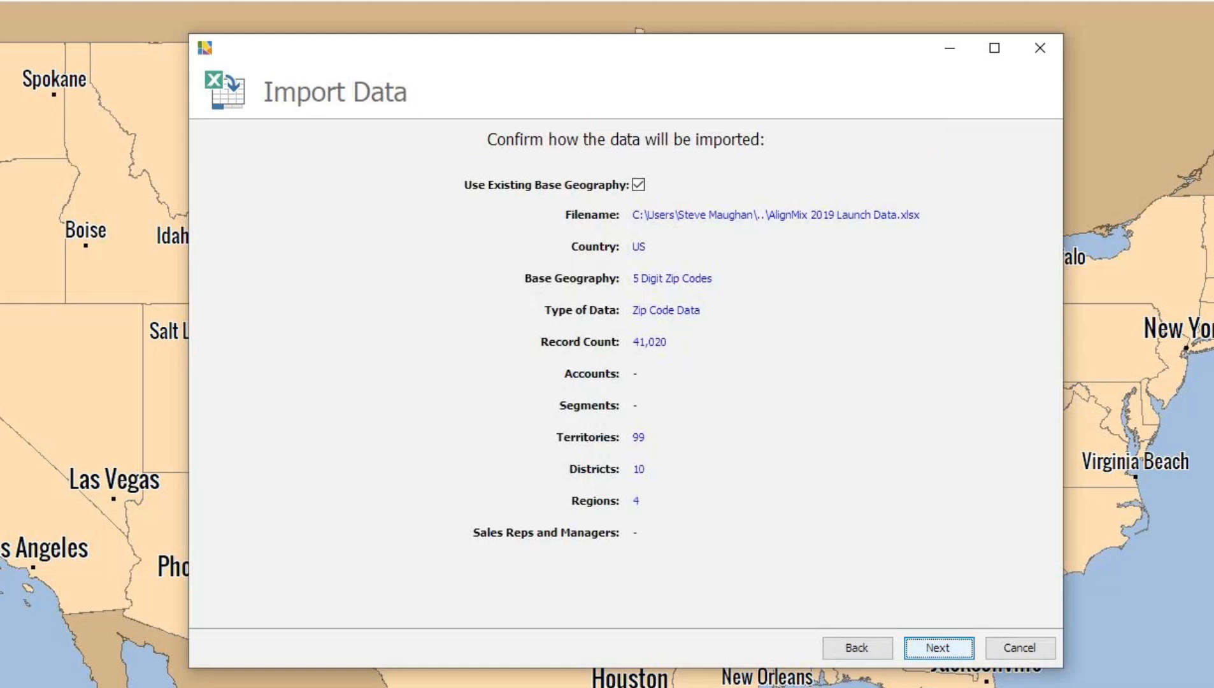
click(939, 647)
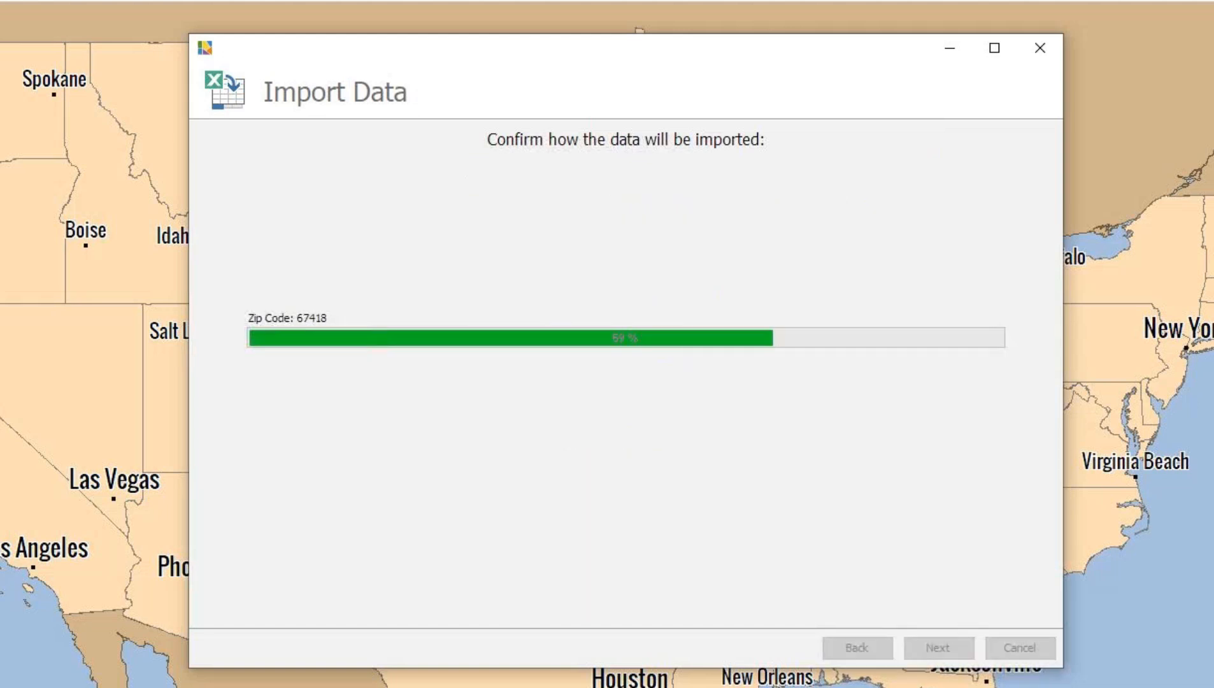
click(939, 648)
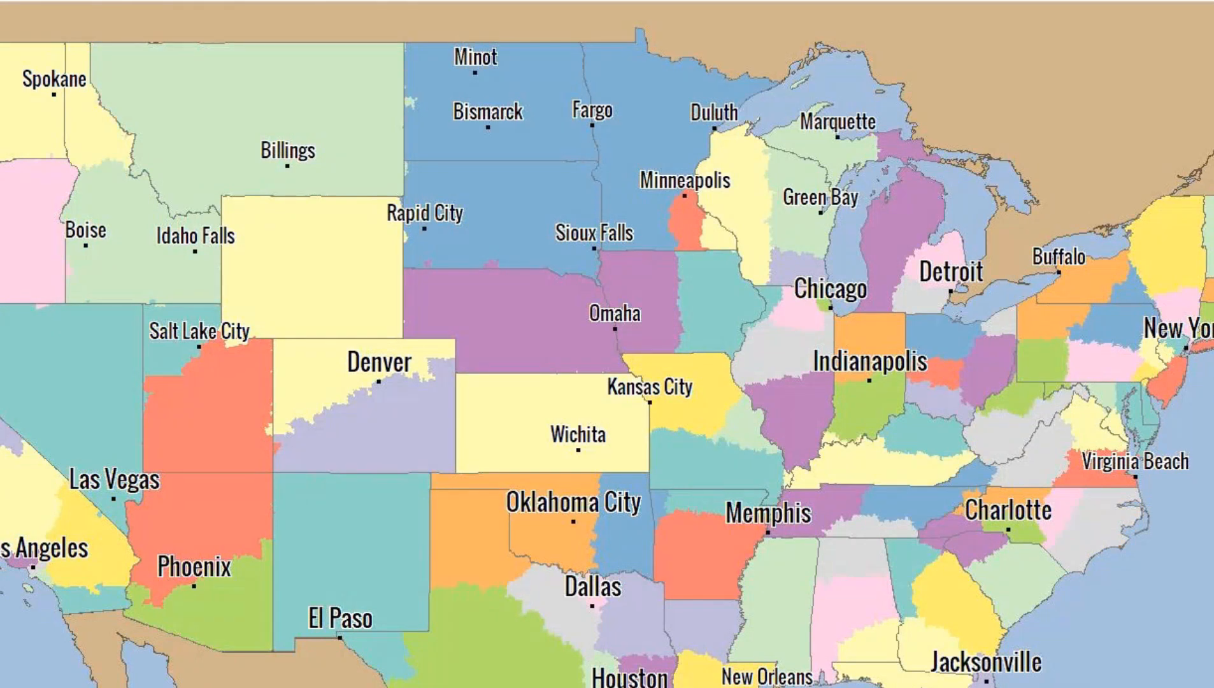
Load AlignMix 2019 Launch Data.xlsx for a second import, using its Accounts worksheet.
key(ctrl+o)
click(259, 212)
double_click(258, 211)
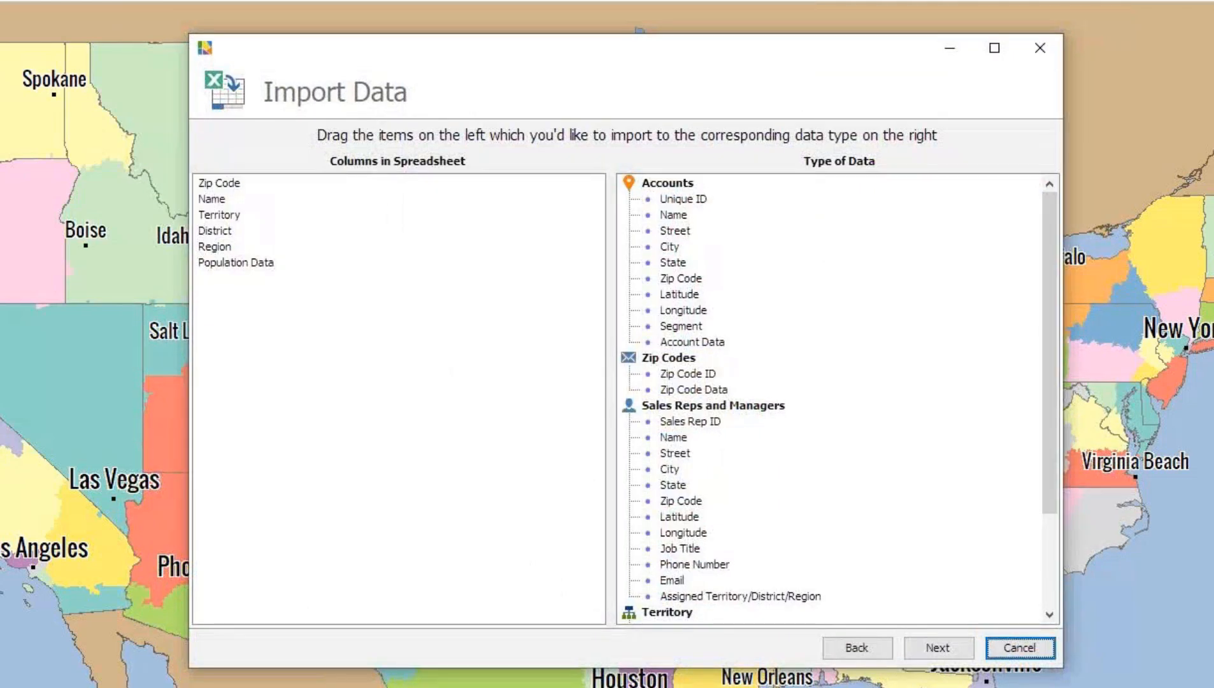
click(858, 649)
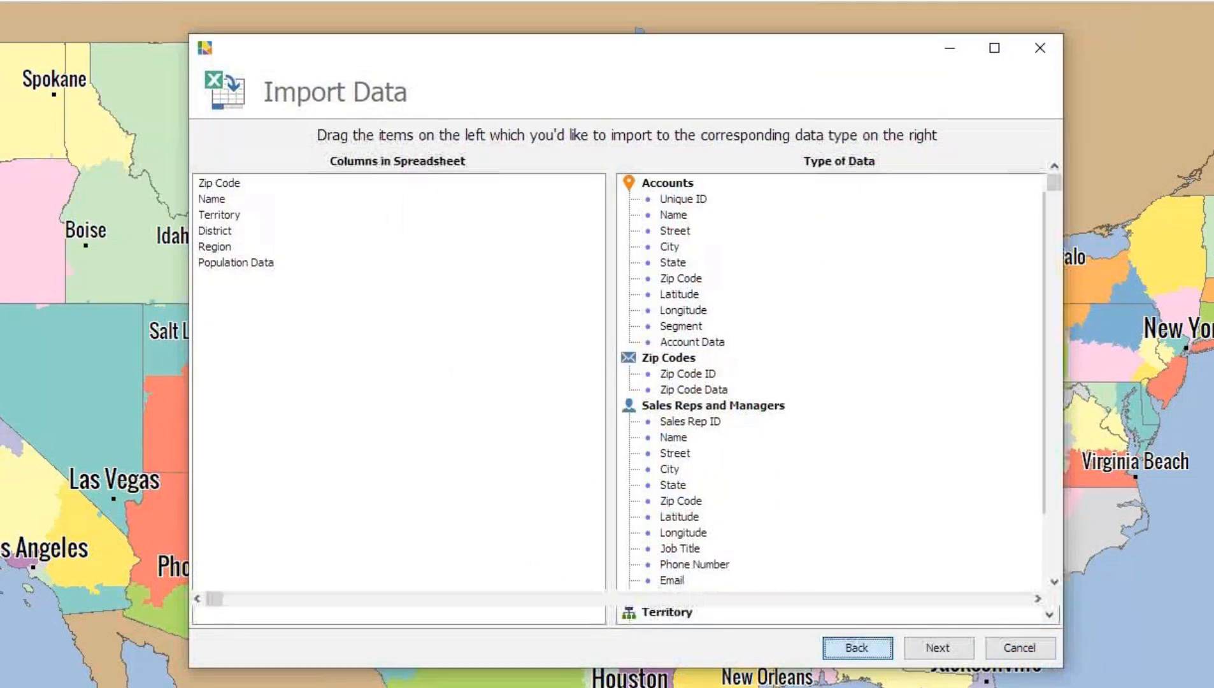
click(284, 617)
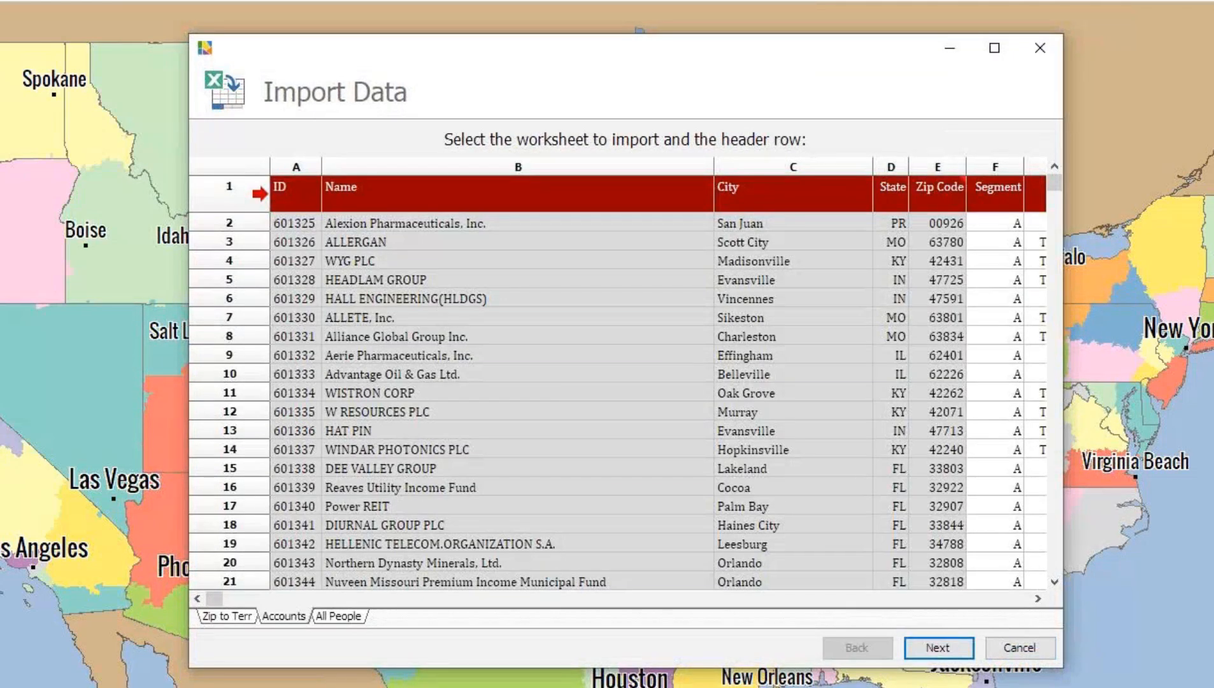
click(939, 648)
Map ID, Name, City, State, Zip Code and Segment to the matching Accounts fields, and Territory to Territory ID.
drag(204, 183, 682, 199)
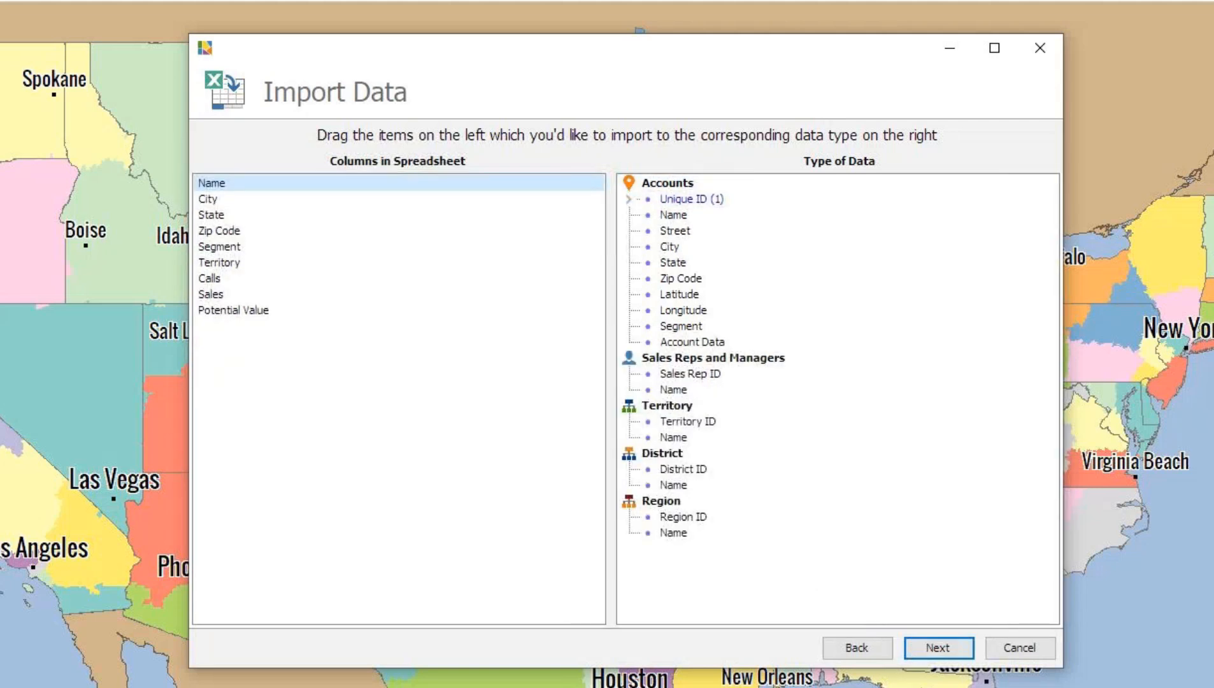
drag(211, 183, 673, 215)
drag(208, 183, 670, 247)
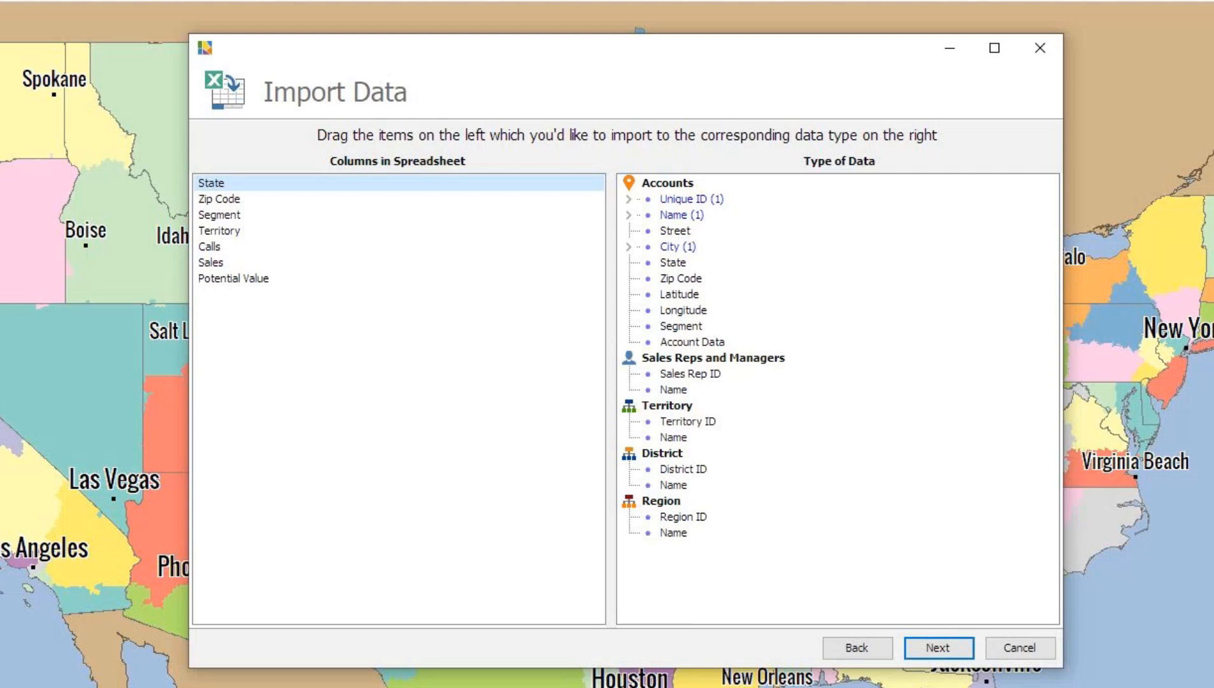
drag(211, 183, 673, 263)
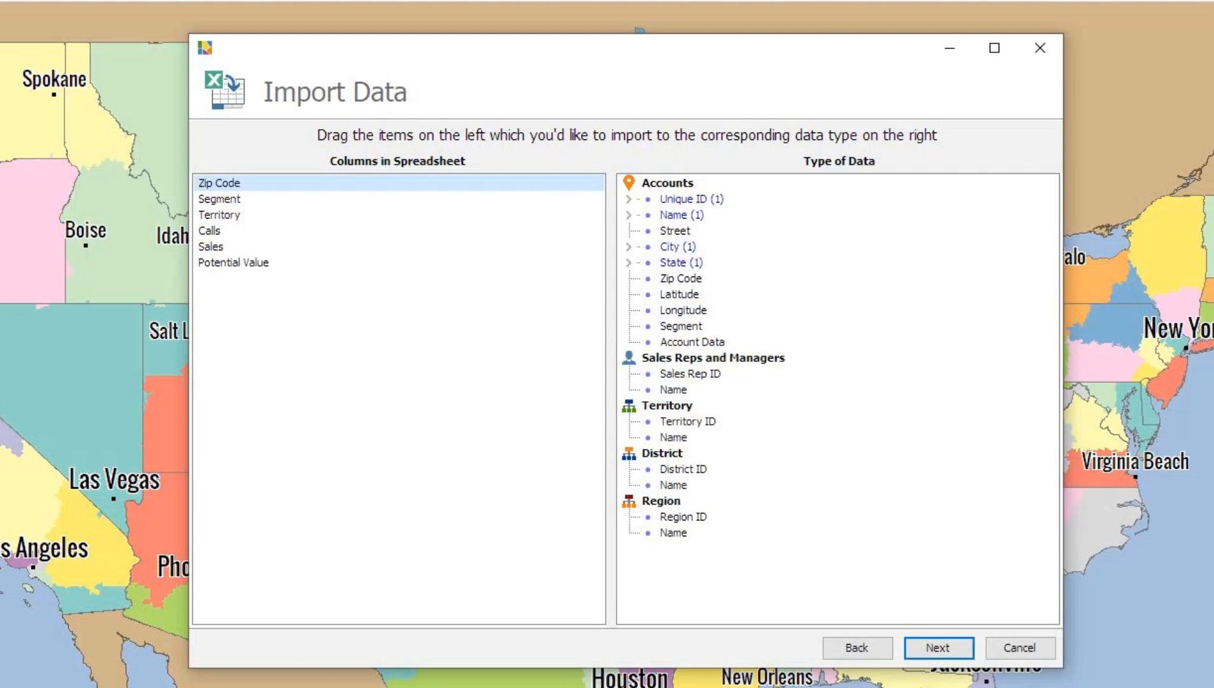
drag(211, 182, 681, 278)
drag(217, 182, 680, 326)
drag(217, 183, 688, 421)
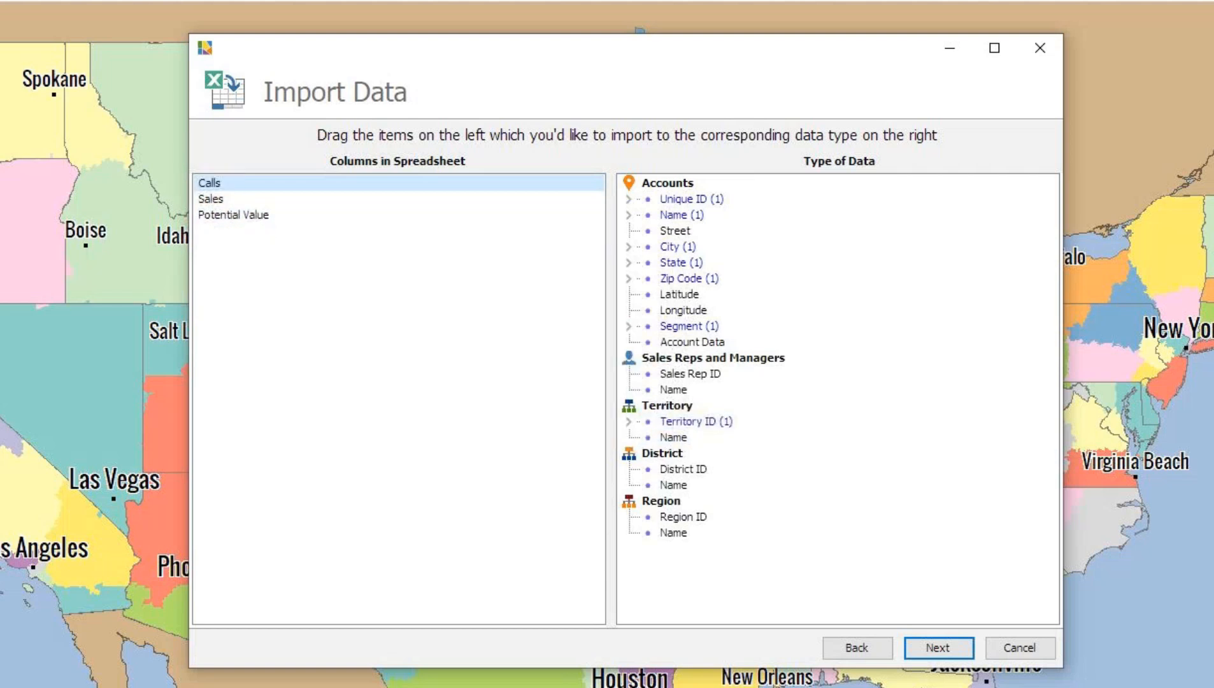
Map Calls, Sales and Potential Value to Account Data as new data series and run the accounts import.
shift+click(233, 214)
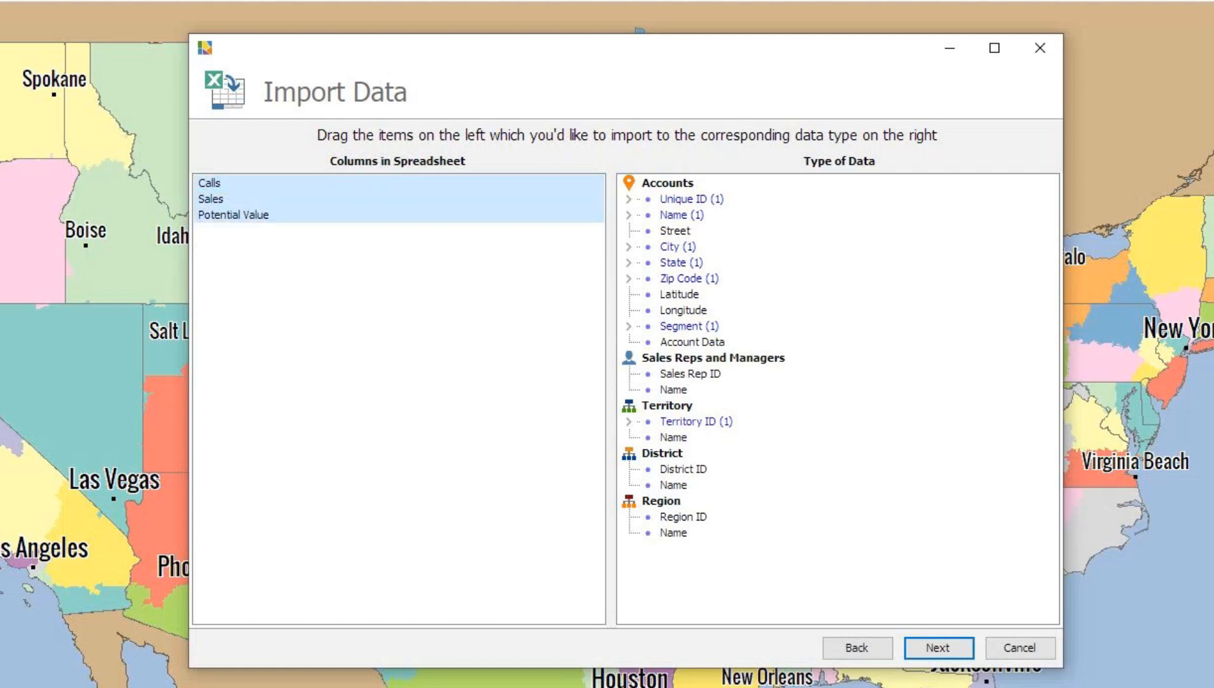
click(938, 647)
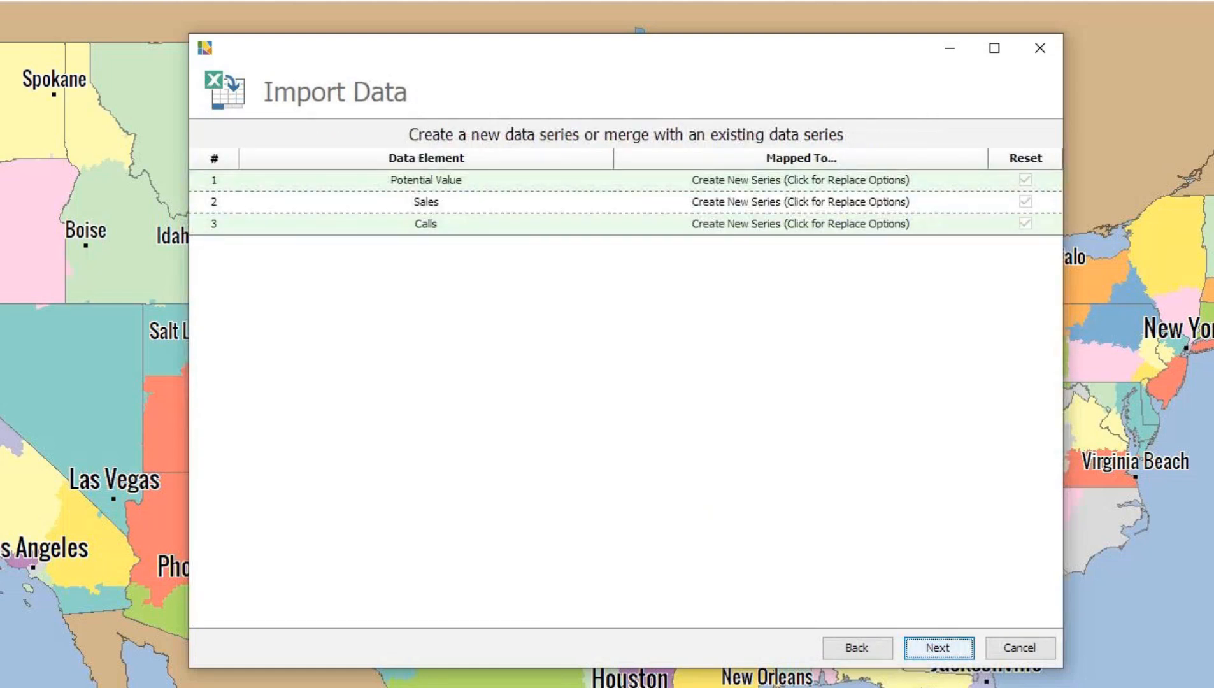
click(937, 648)
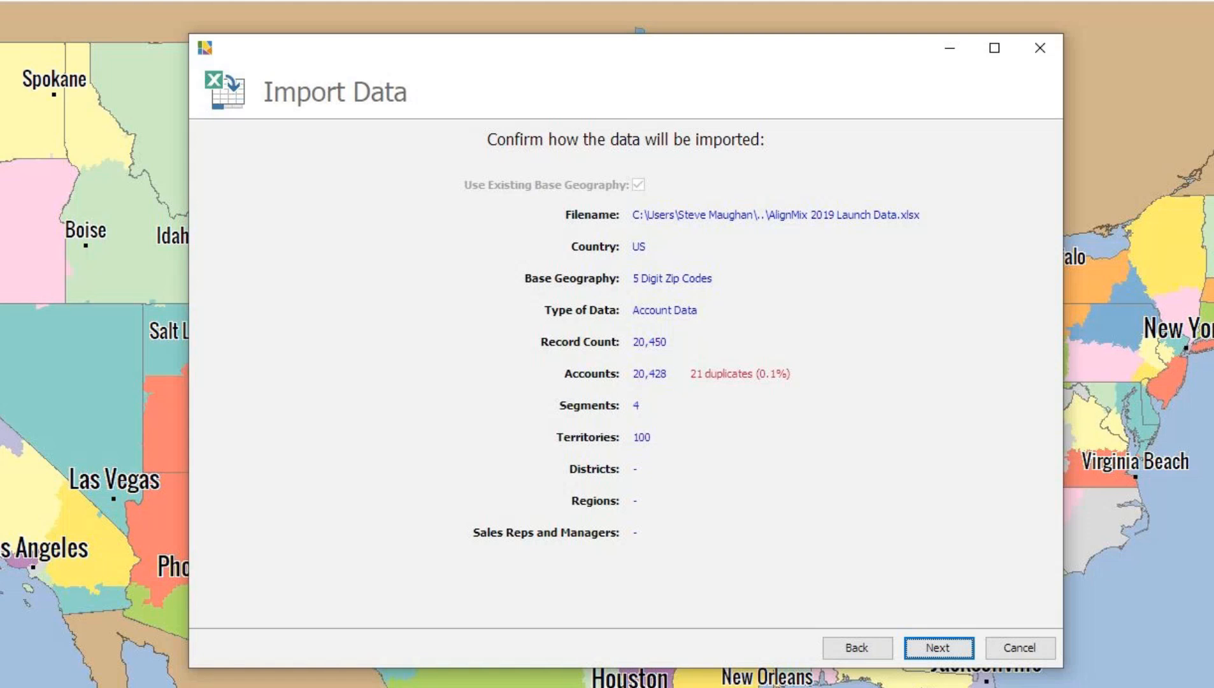
key(Return)
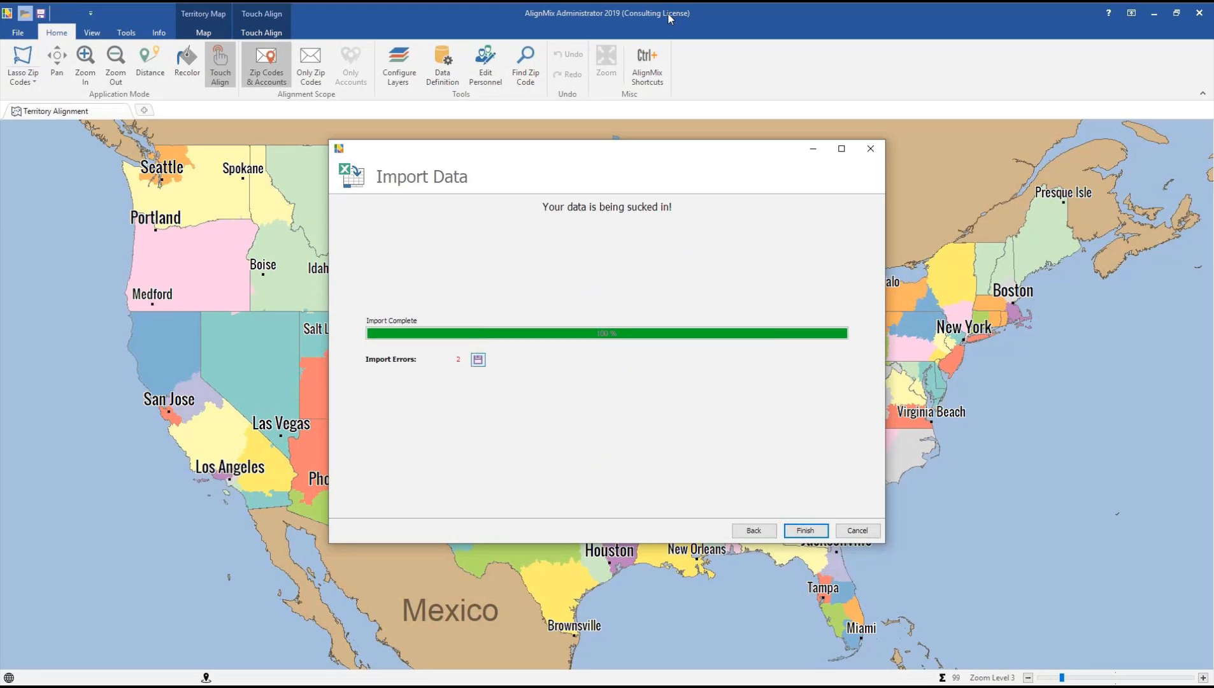
Save the problematic lines as Import Errors.xlsx on the Desktop and review the ID and Zip Code cells of its records in Excel.
key(space)
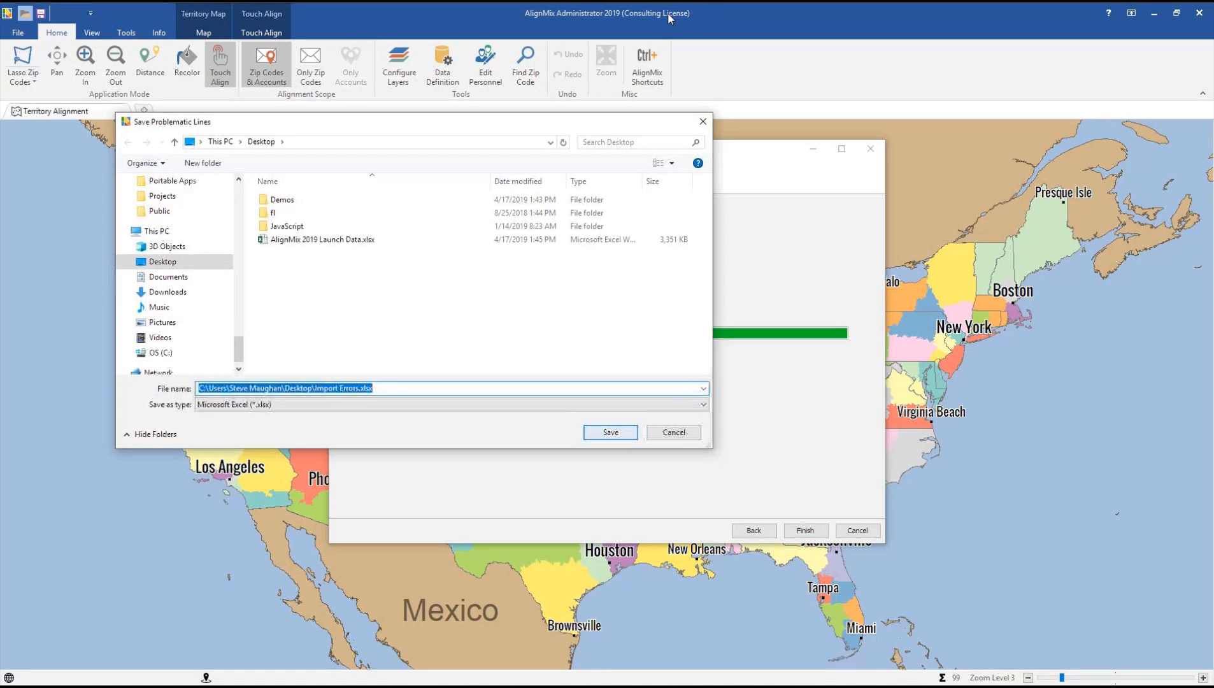
key(Return)
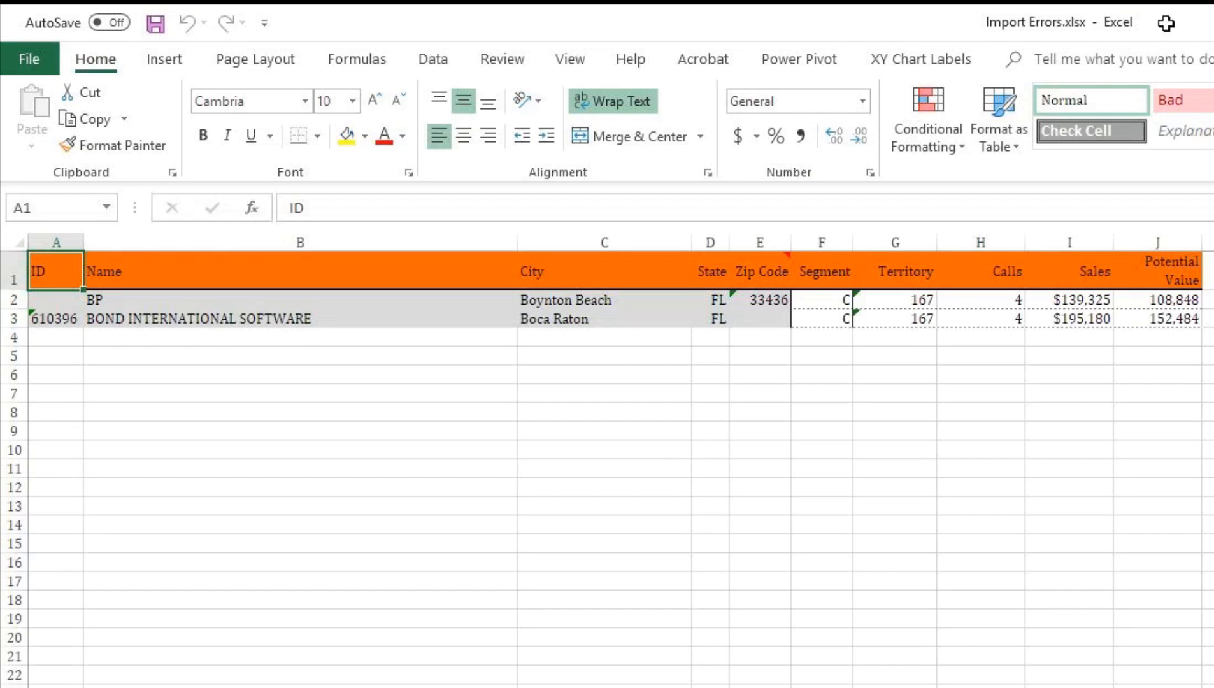
key(Down)
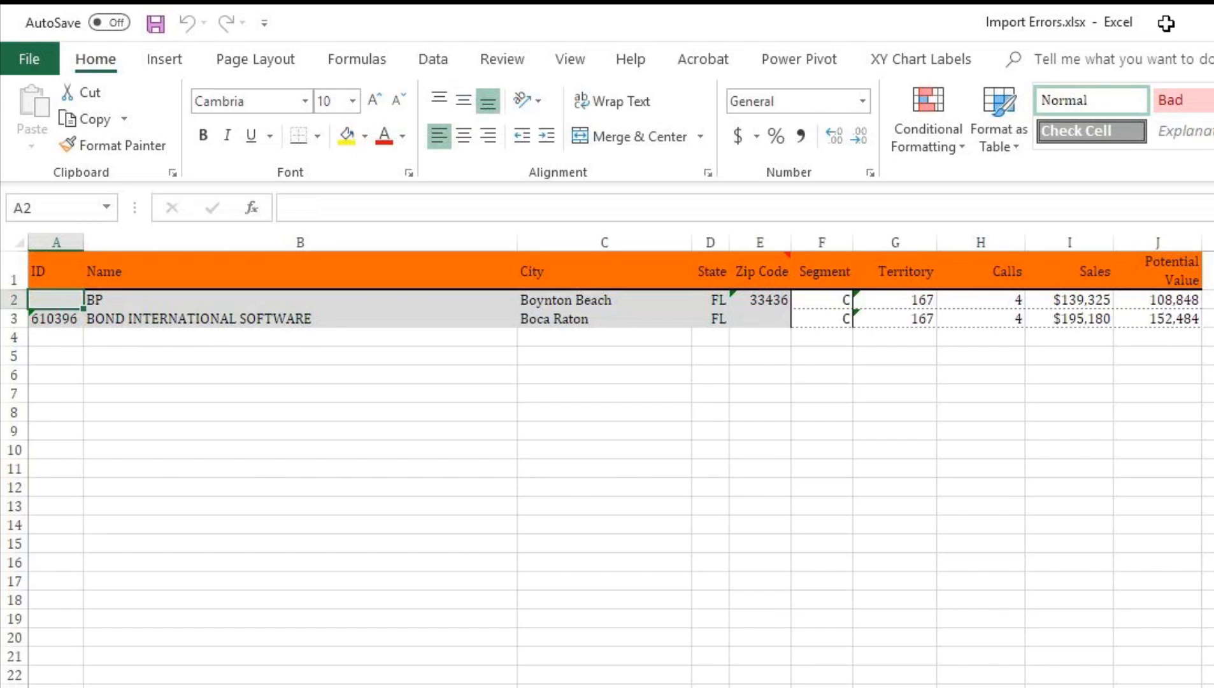
key(Down)
key(Right)
key(Right)
key(Right)
key(Right)
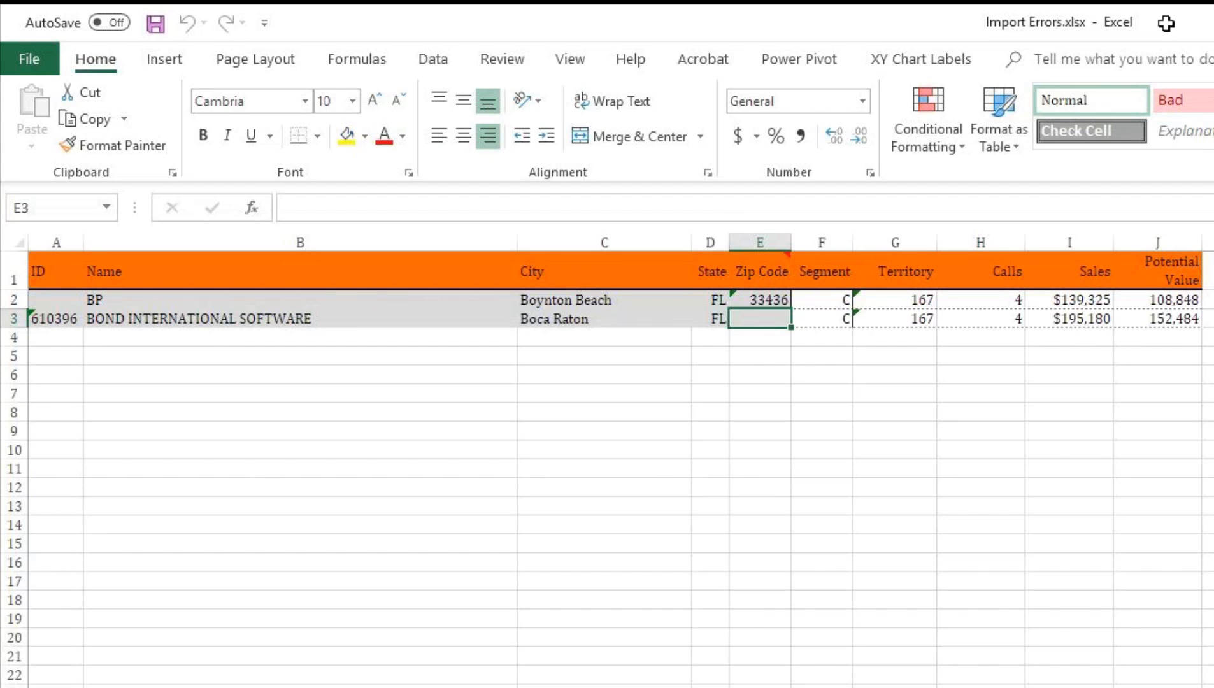
key(alt+F4)
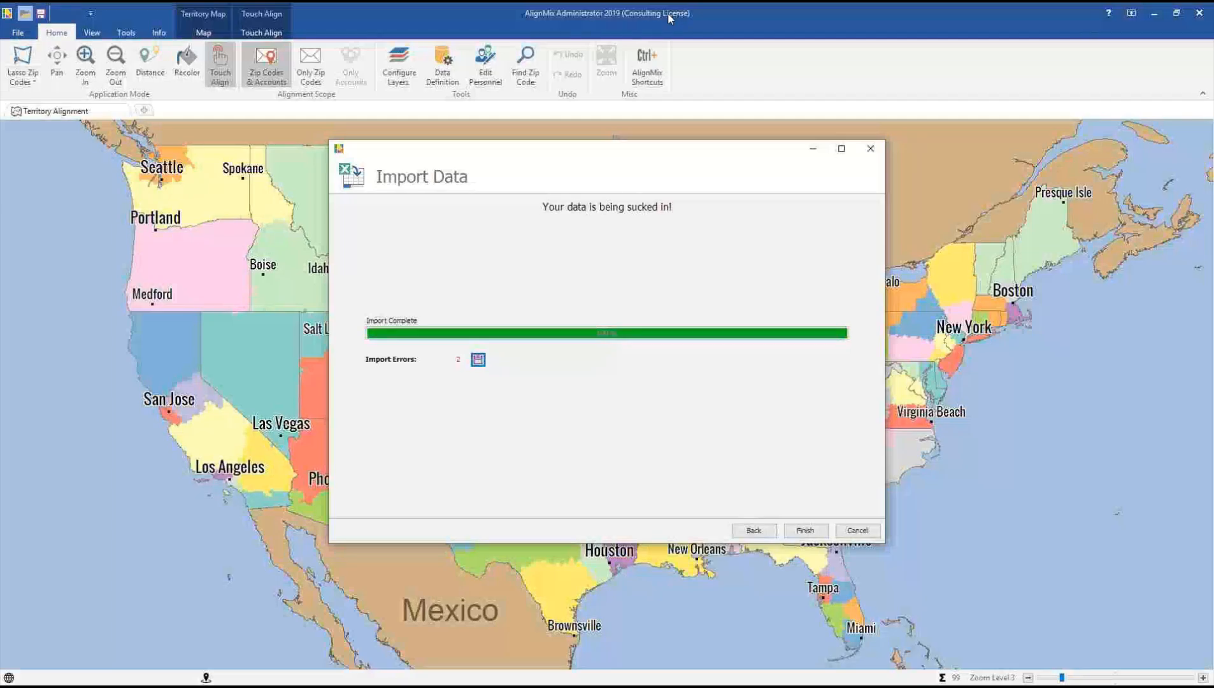
Finish the accounts import and examine the account points and territories across the eastern United States.
key(Return)
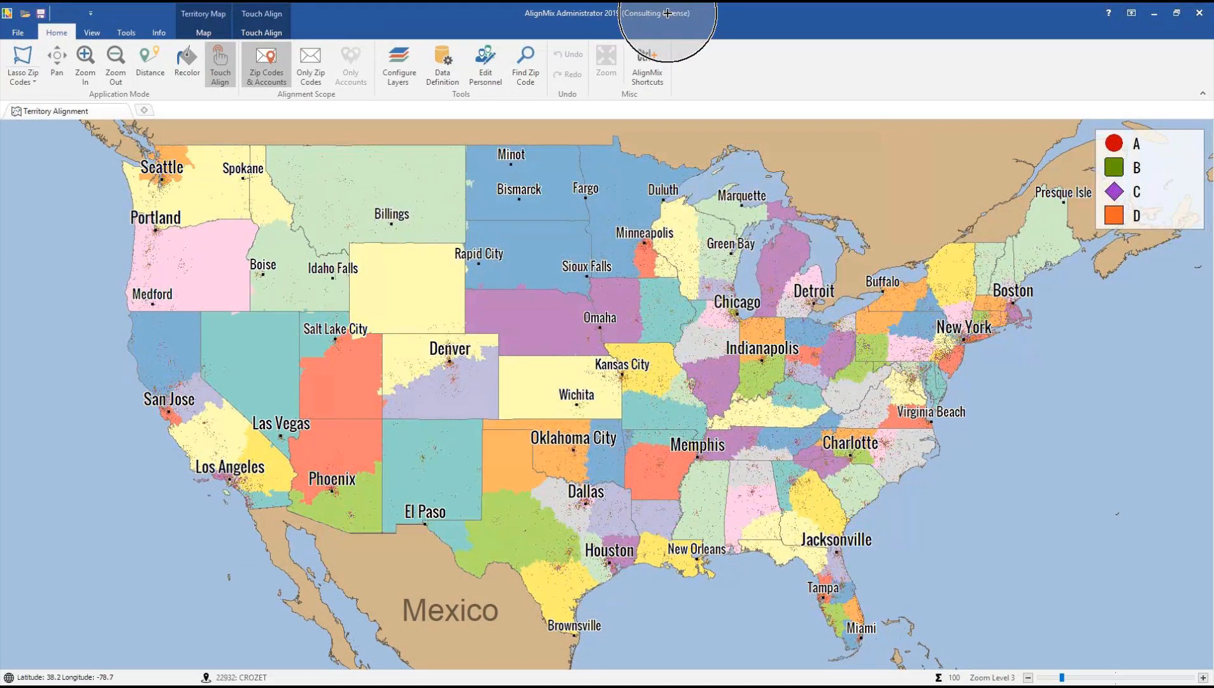
scroll(886, 394, up, 3)
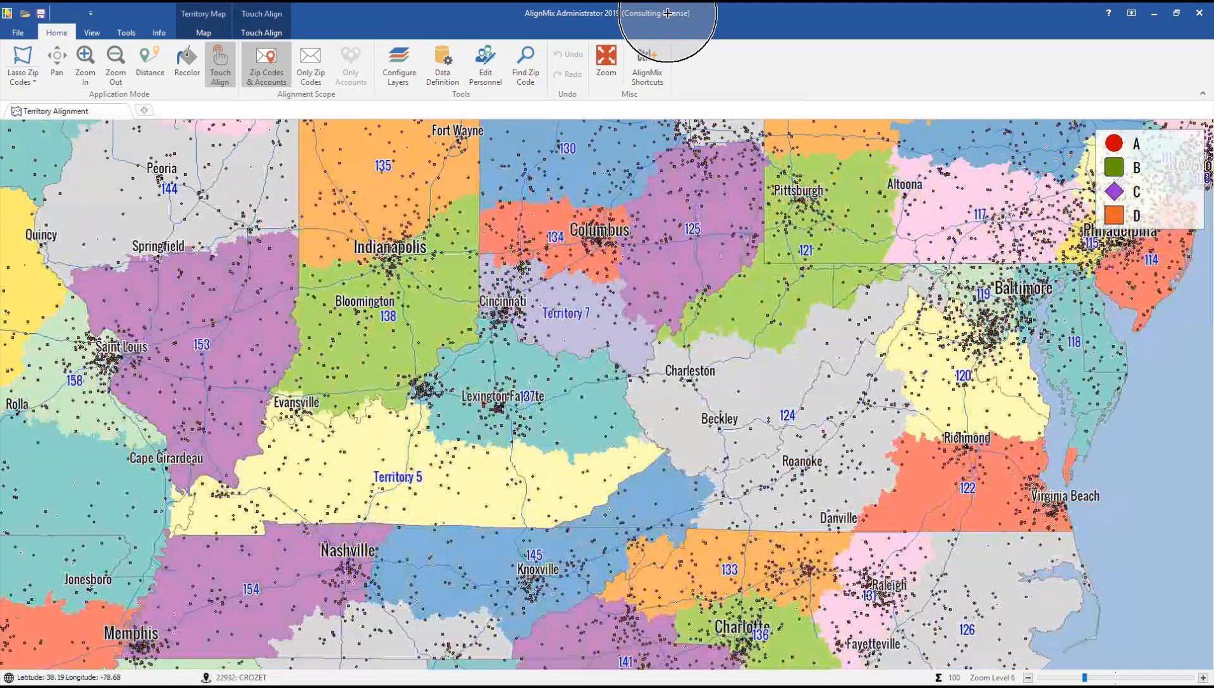
scroll(886, 393, down, 1)
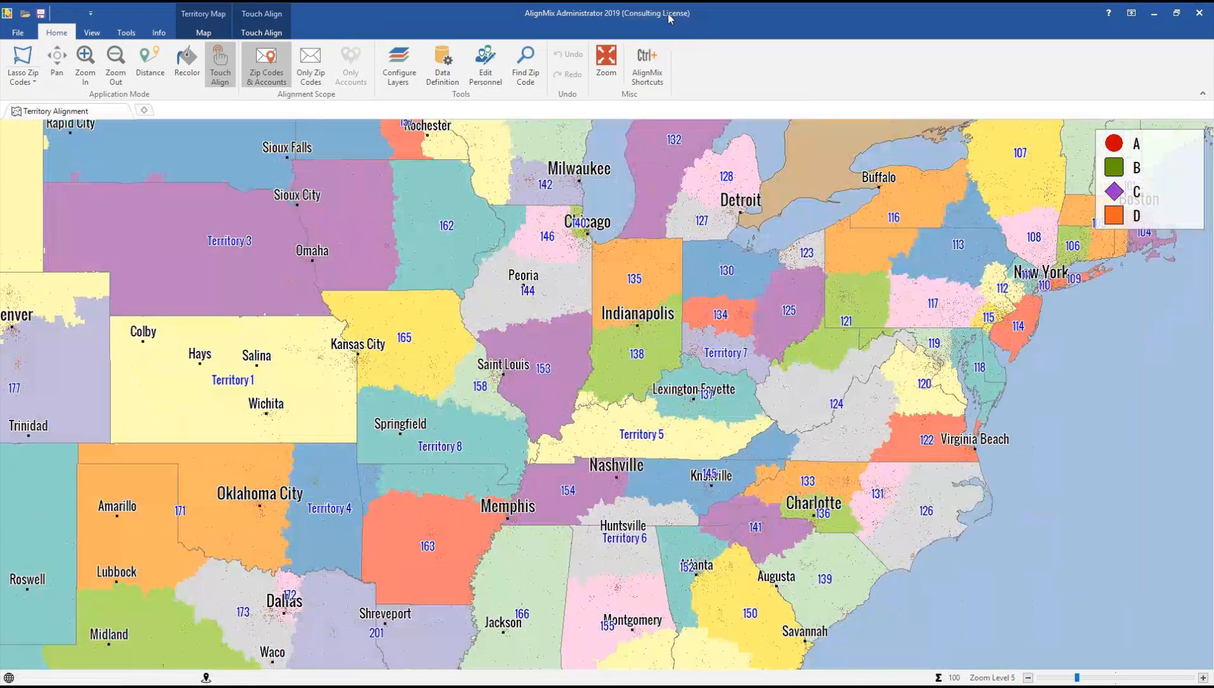
Start importing AlignMix 2019 Launch Data.xlsx from the Desktop and choose its All People worksheet as the source.
click(18, 32)
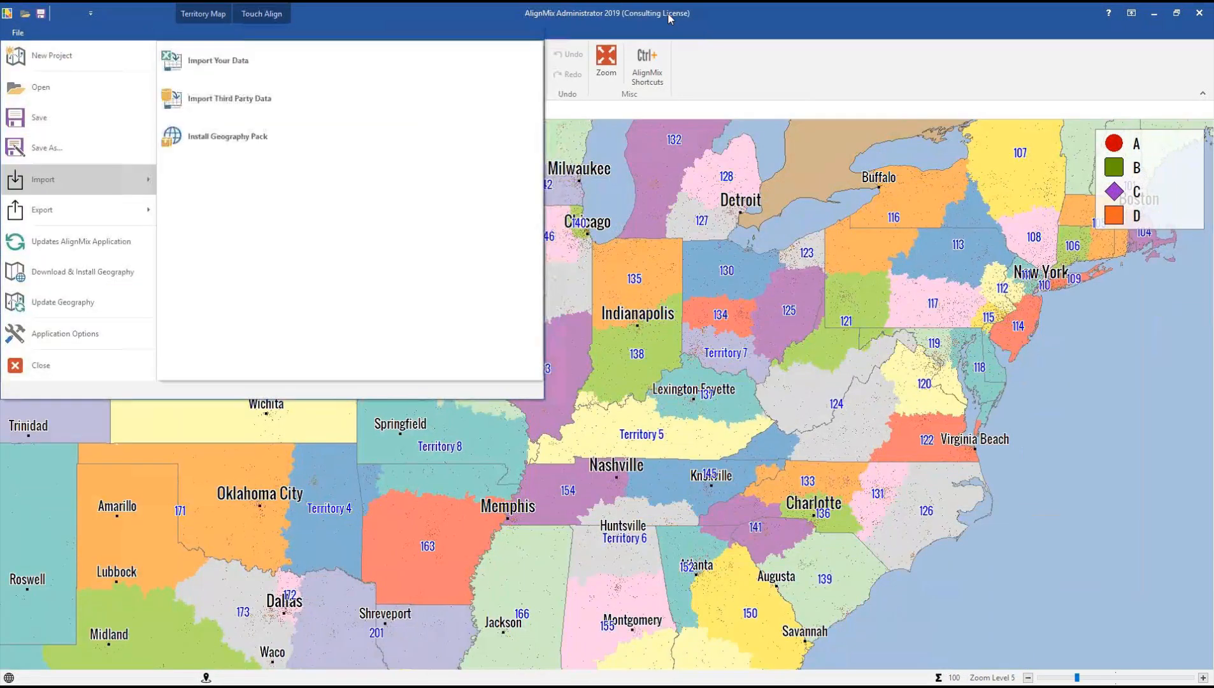
click(210, 57)
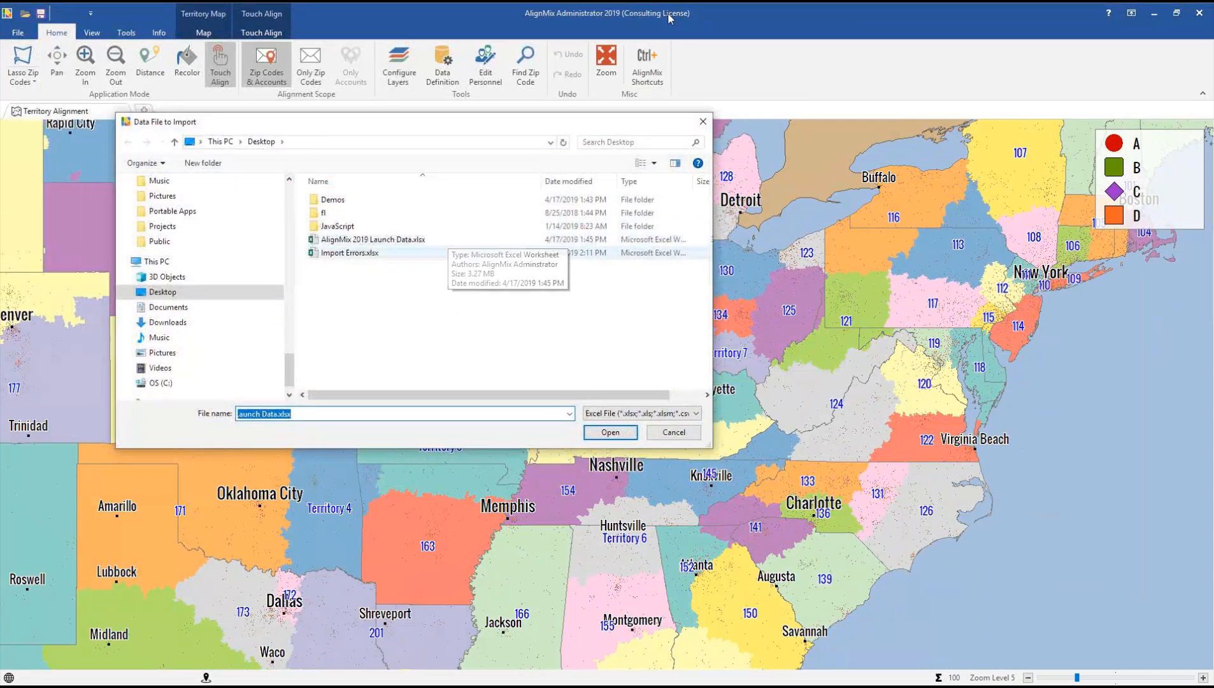
click(331, 240)
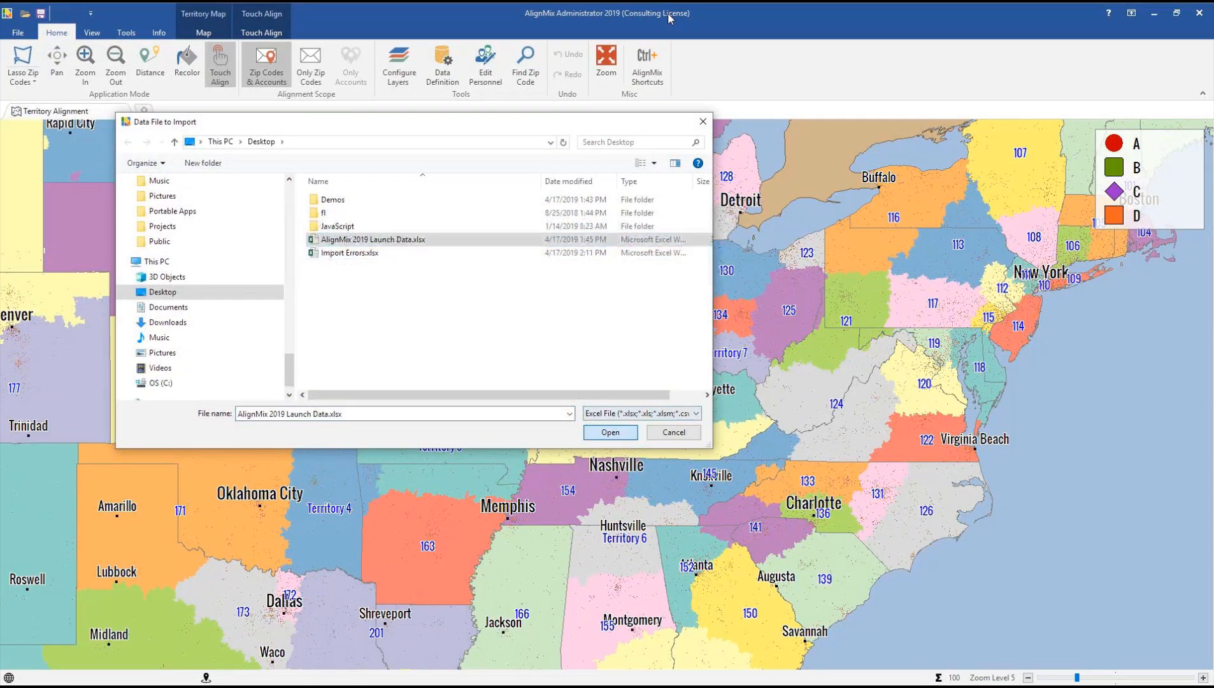
key(Return)
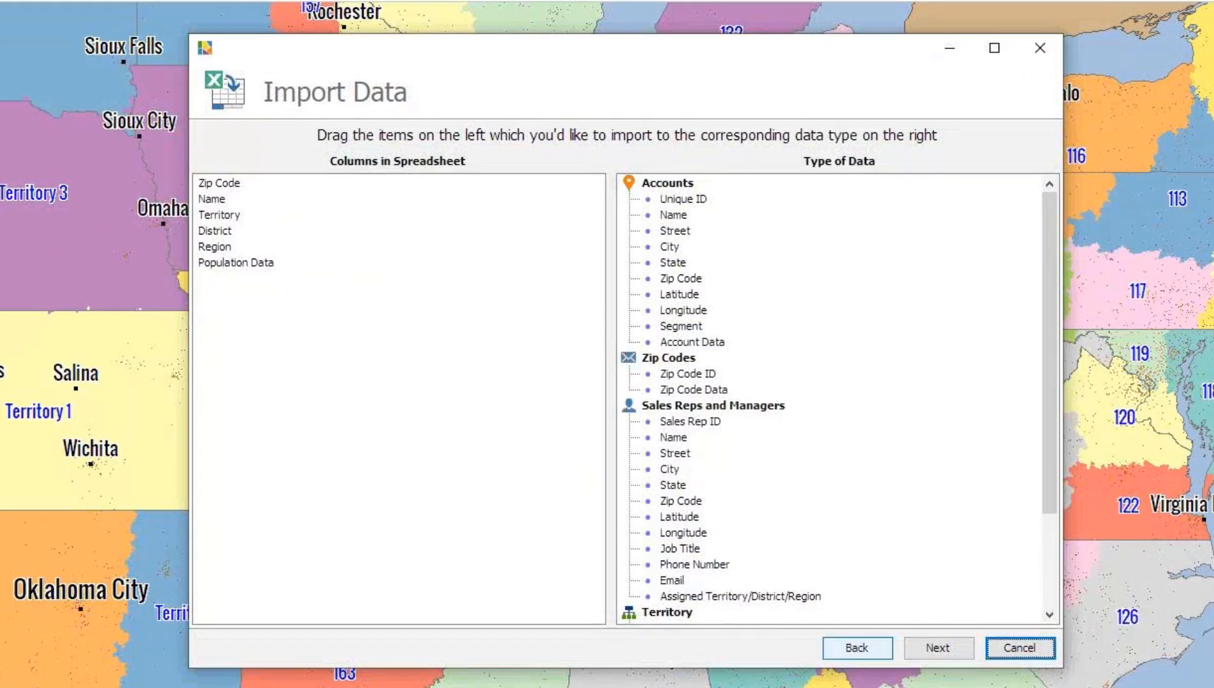
click(857, 648)
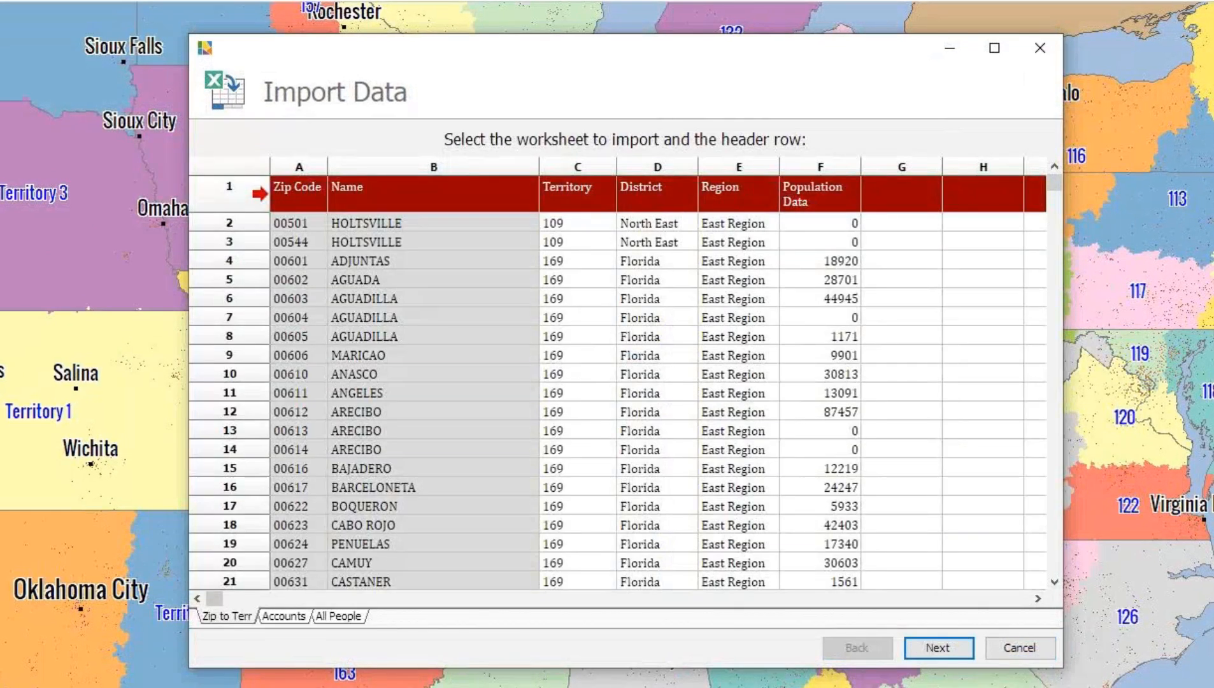
click(338, 616)
key(Return)
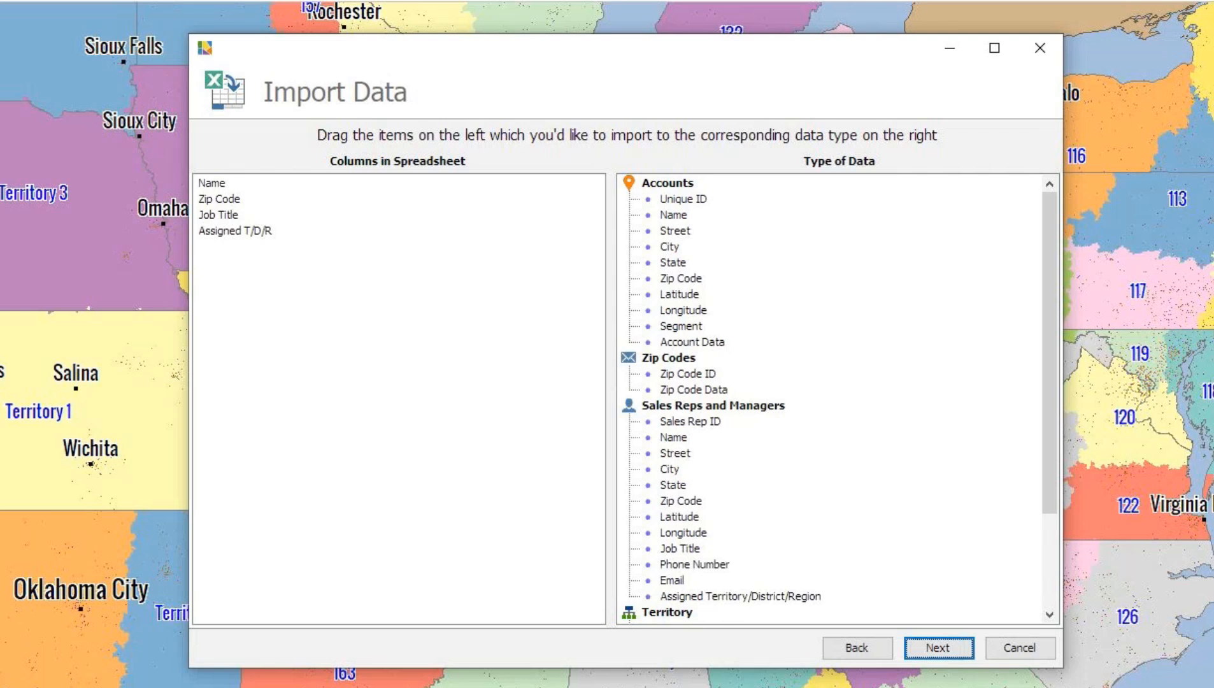
Map Name, Zip Code, Job Title and Assigned T/D/R to the matching Sales Reps and Managers fields and recheck the source worksheet.
drag(213, 184, 674, 438)
drag(219, 182, 681, 501)
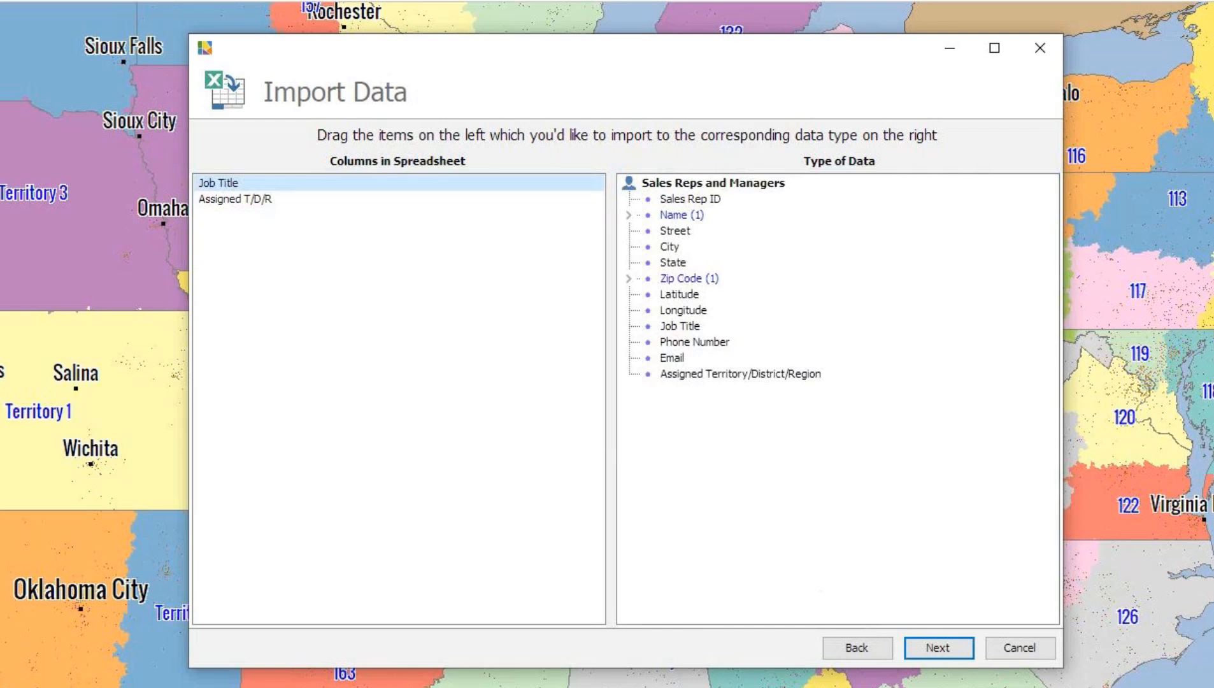
drag(219, 183, 680, 326)
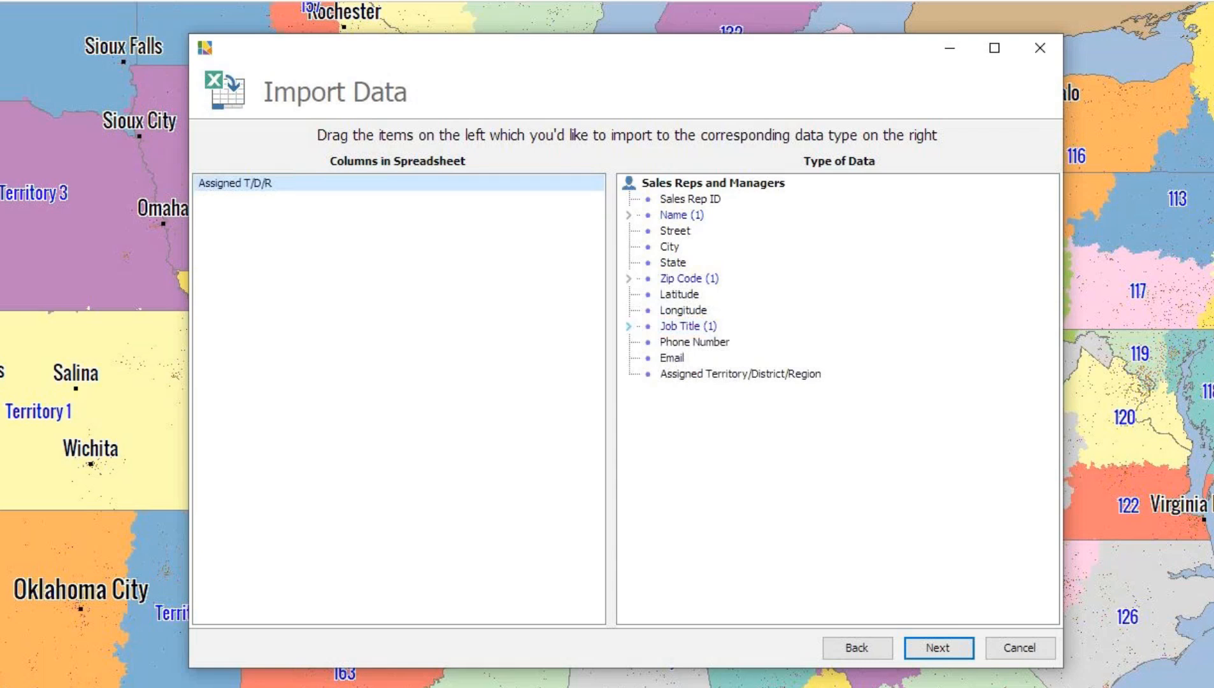
drag(229, 182, 691, 374)
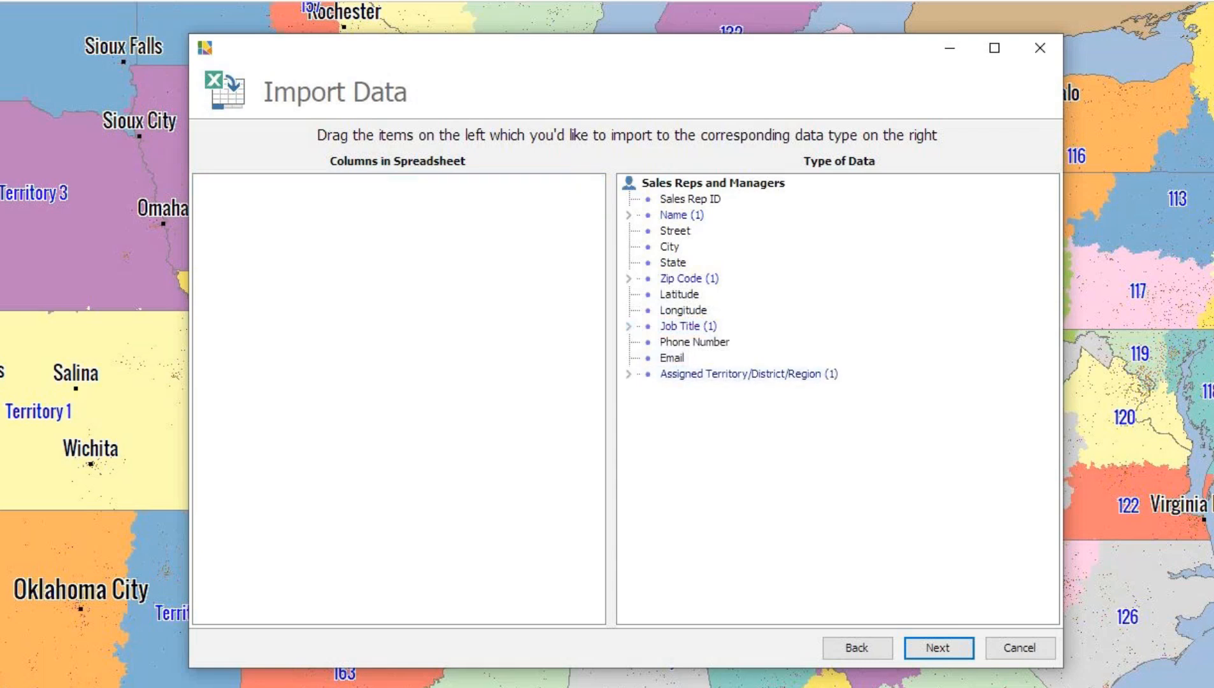
click(857, 647)
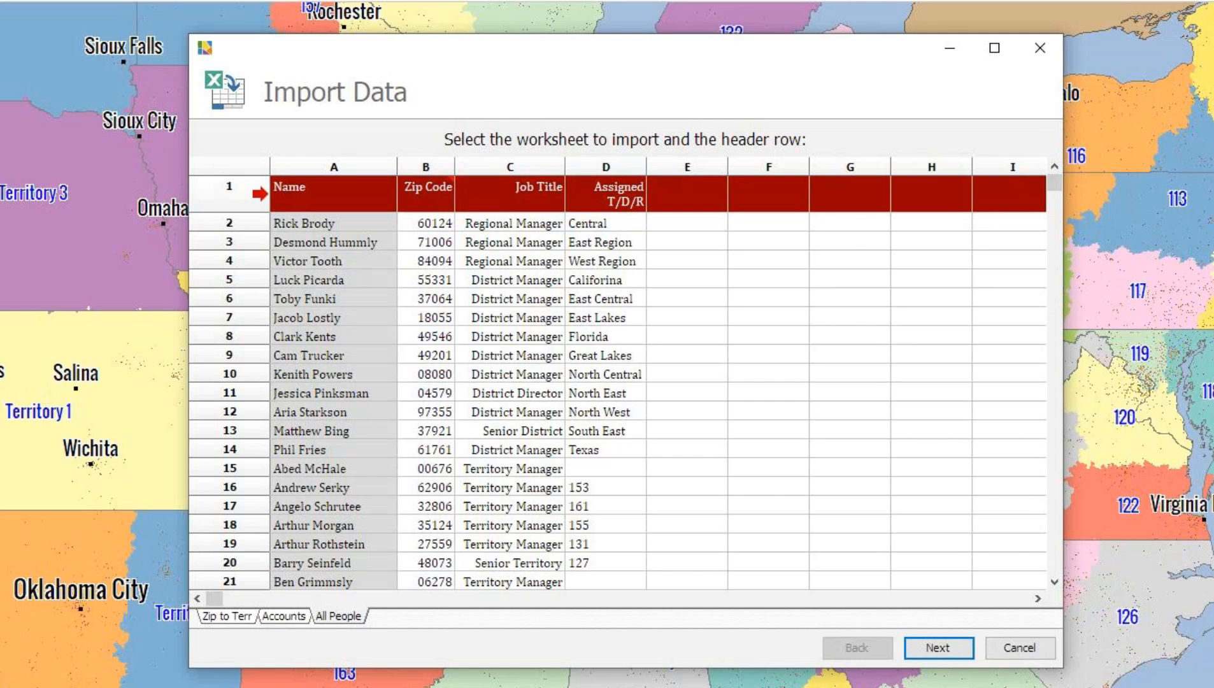
click(938, 647)
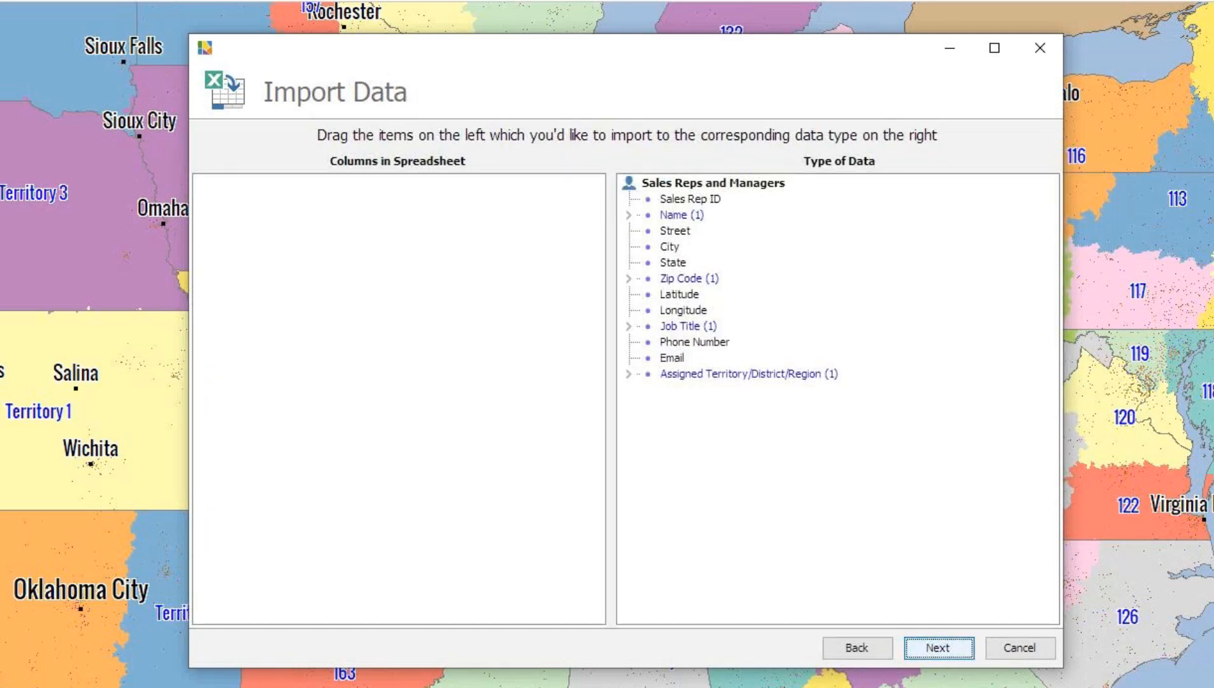
Assign the District Director job title to the District Managers level and complete the personnel import.
click(938, 647)
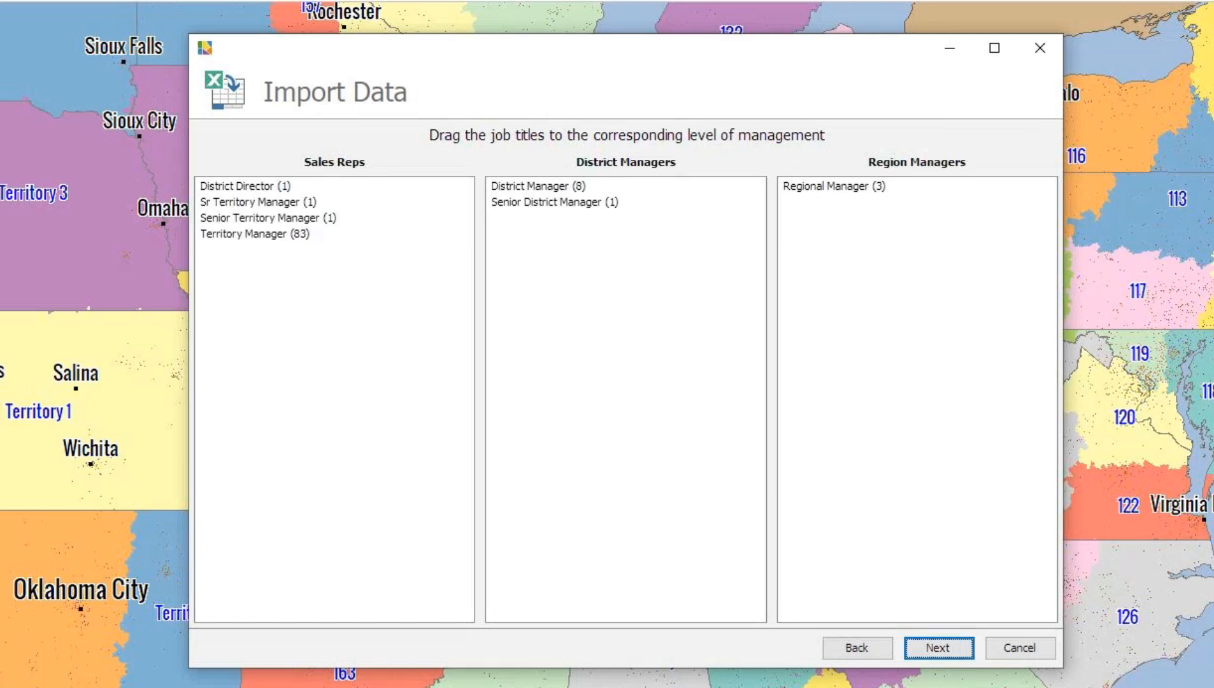
click(246, 187)
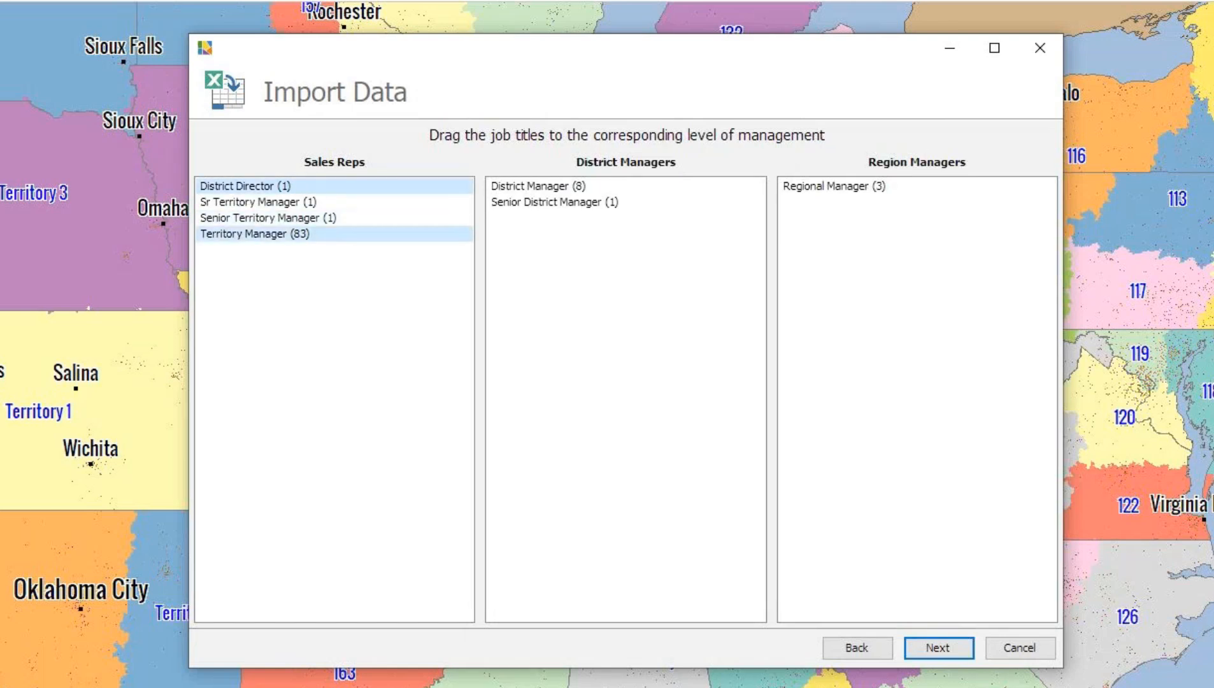
drag(245, 185, 548, 220)
click(828, 202)
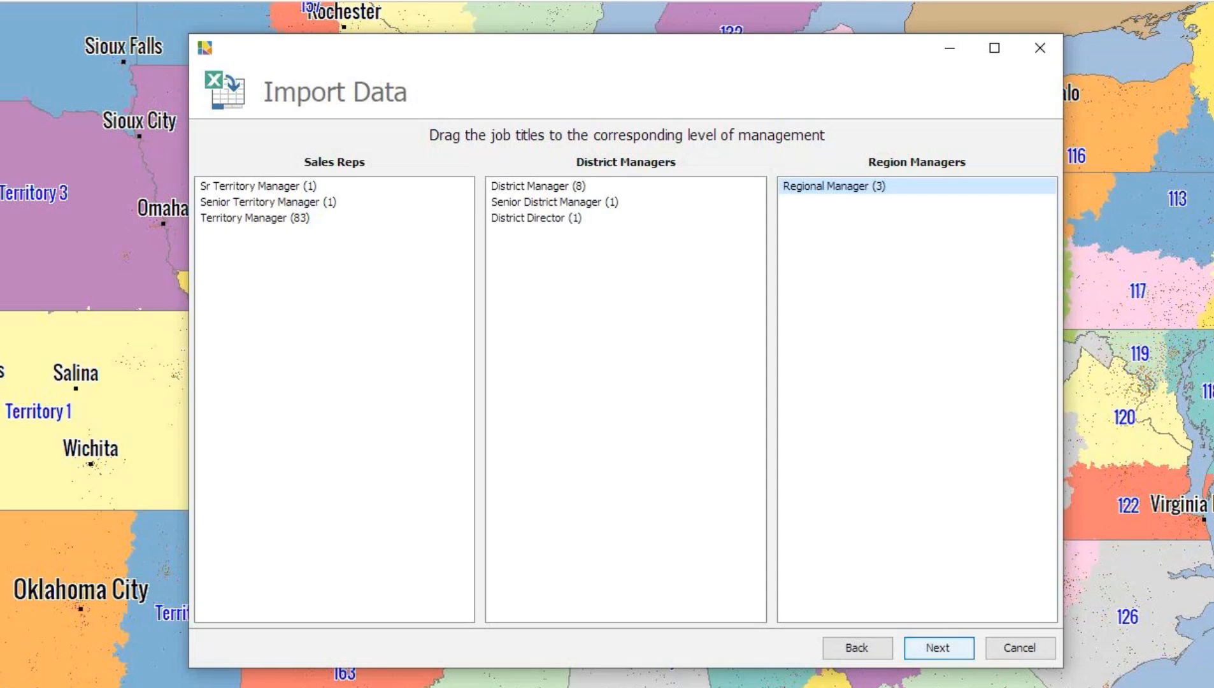
click(937, 648)
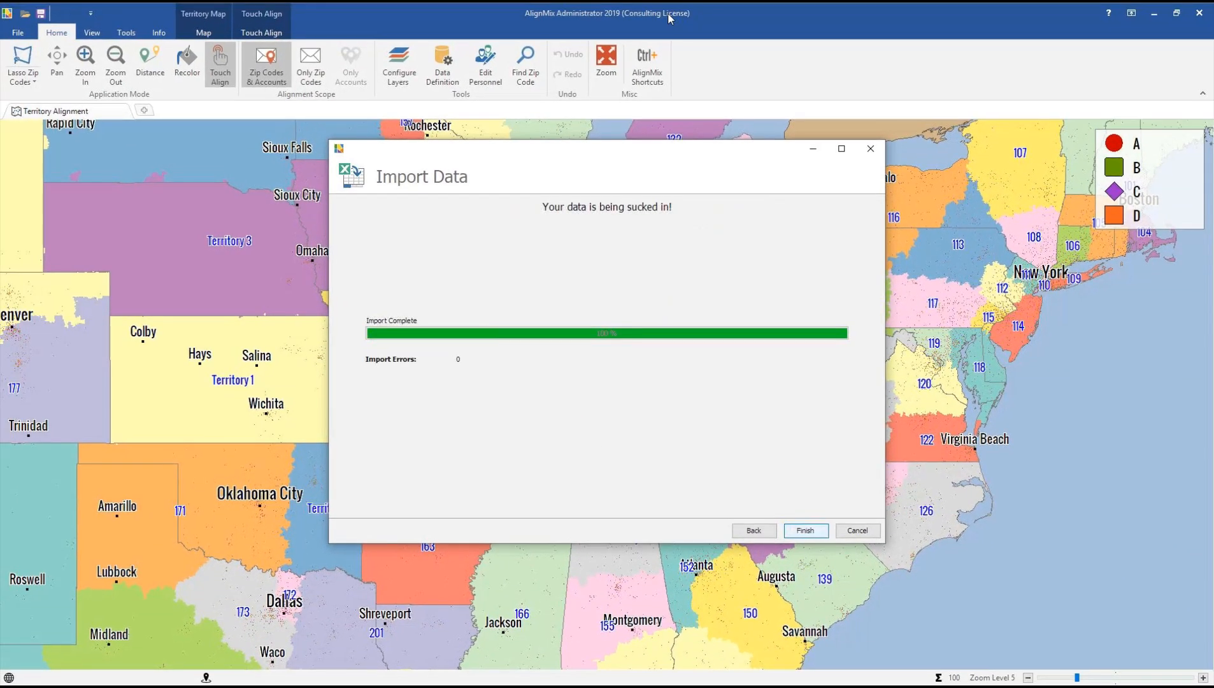
click(806, 530)
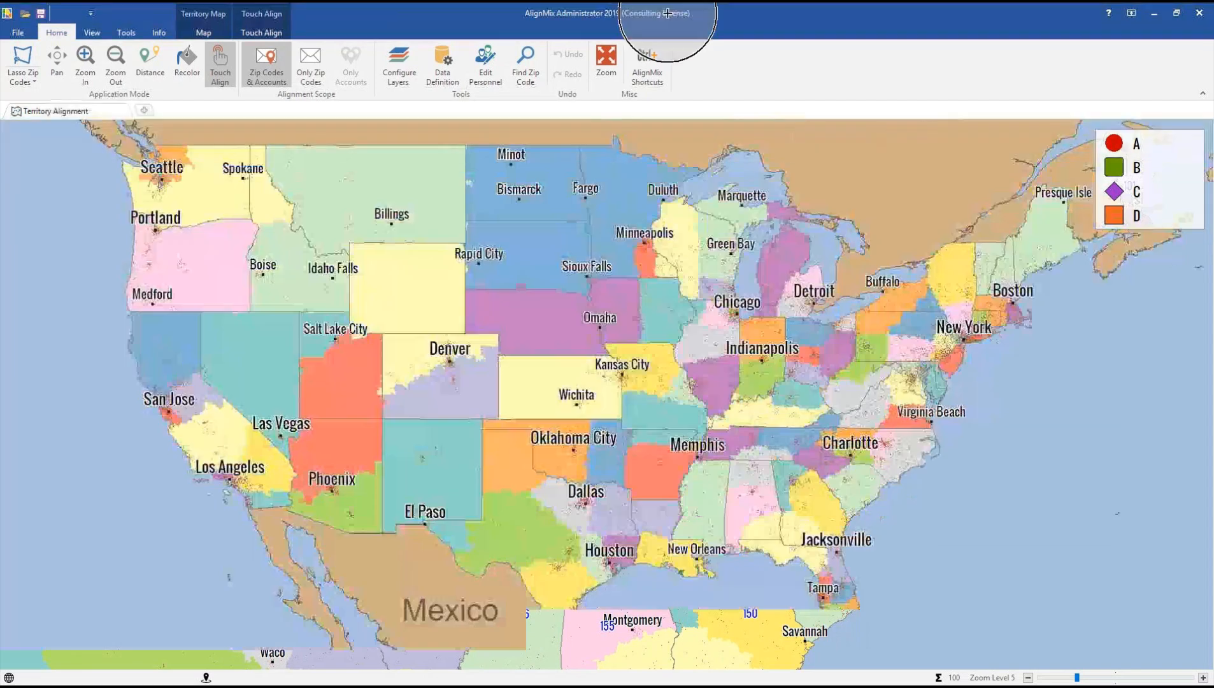
Inspect the imported sales rep near Stony Point on the map and enable Ignore Gender in the project options.
scroll(881, 434, up, 2)
scroll(847, 477, up, 2)
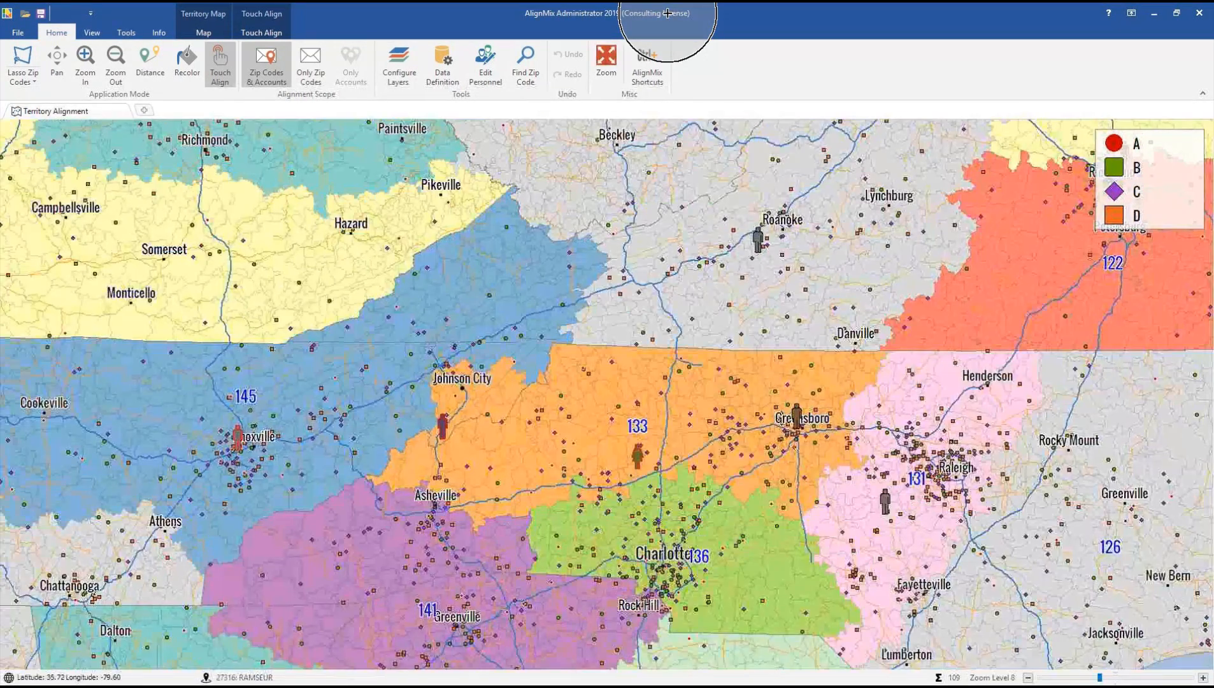
scroll(647, 477, up, 2)
scroll(644, 476, up, 4)
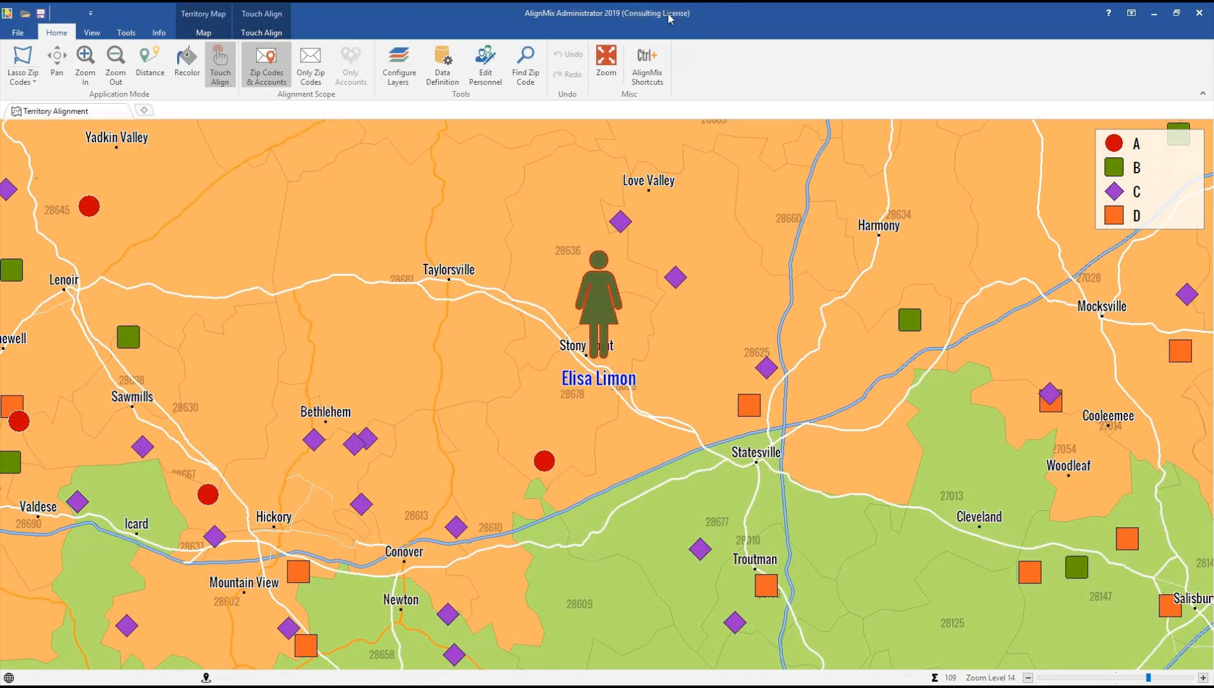
key(alt+f)
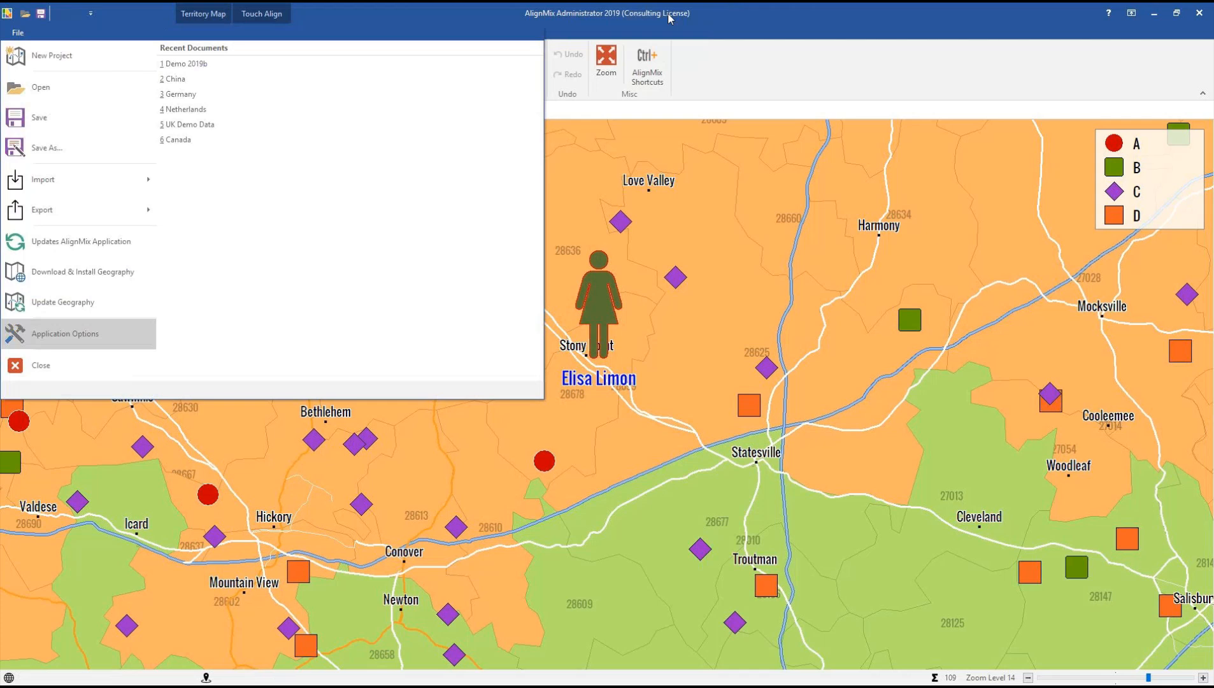
key(Return)
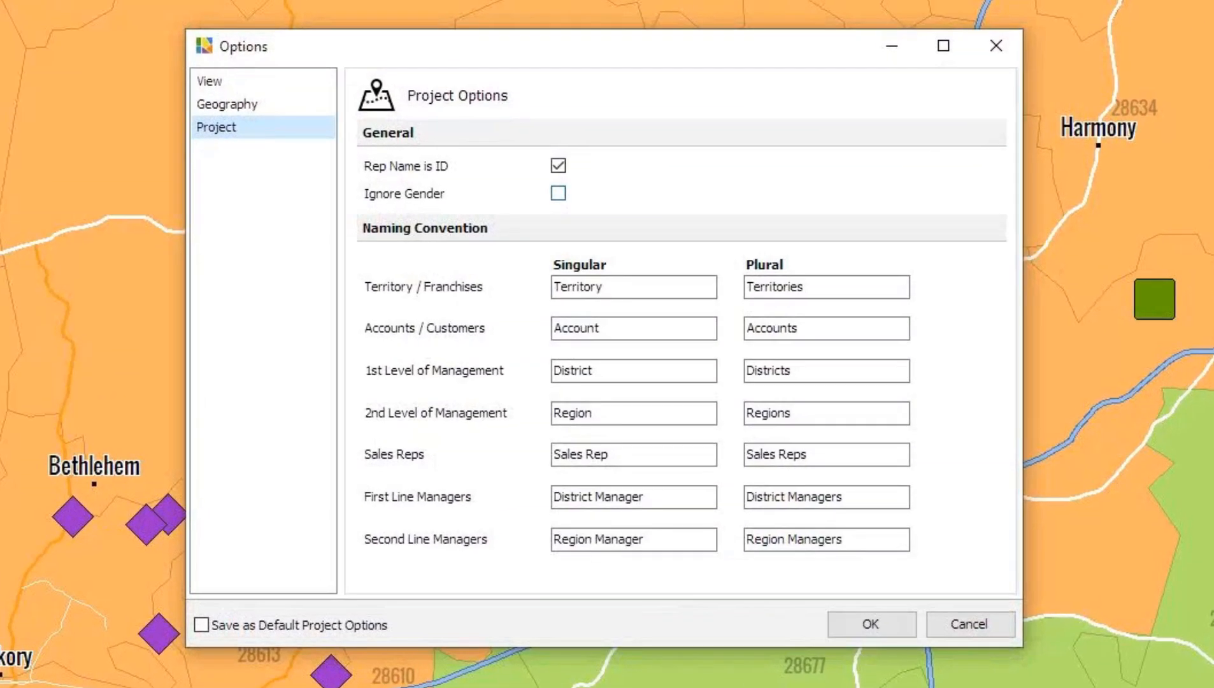
click(558, 193)
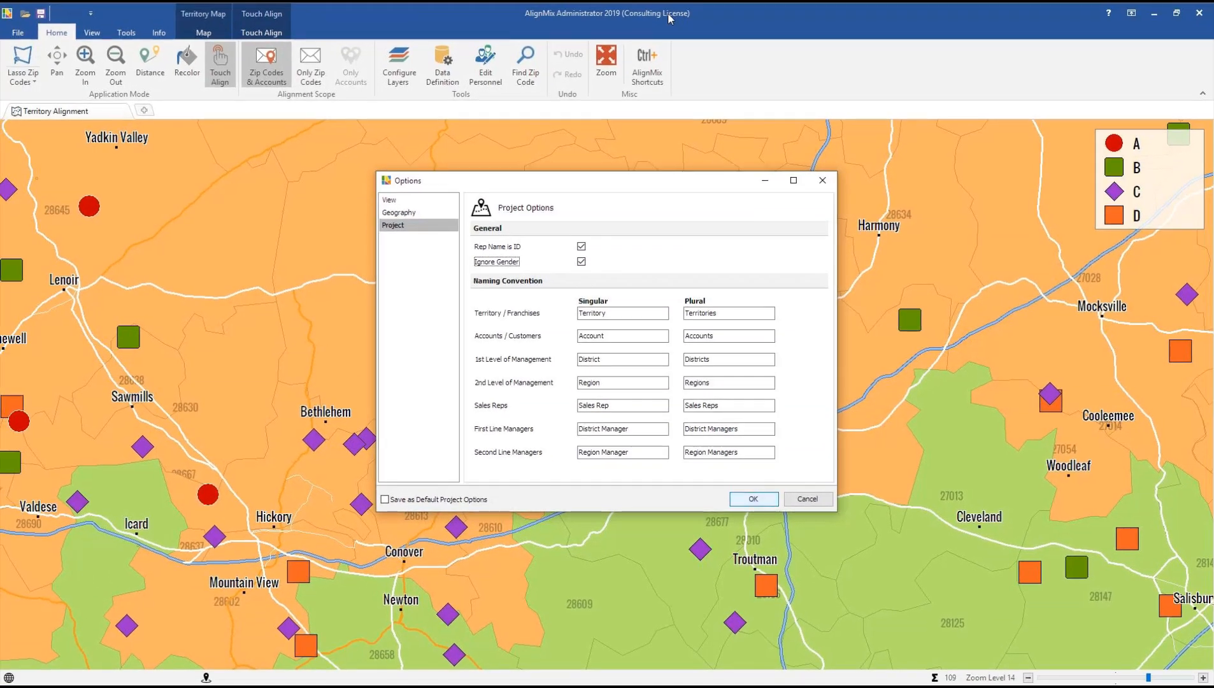
key(Return)
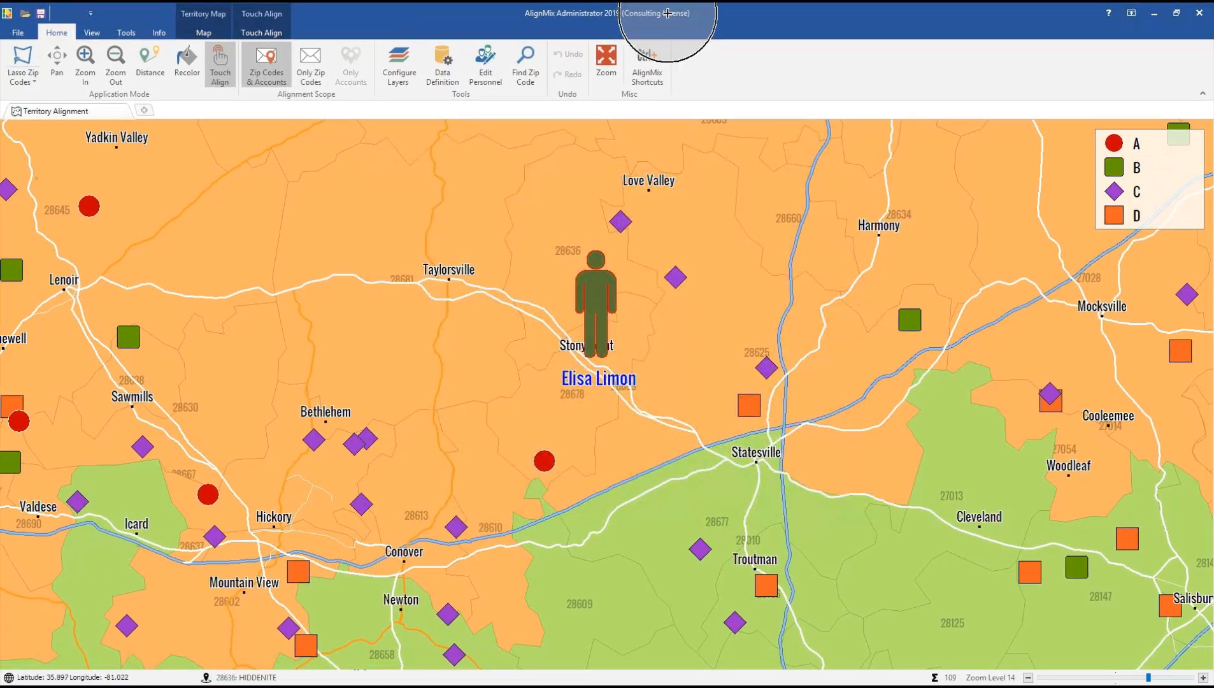
Hide the sales reps from the map of the southeastern territories.
scroll(609, 320, down, 2)
scroll(610, 321, down, 4)
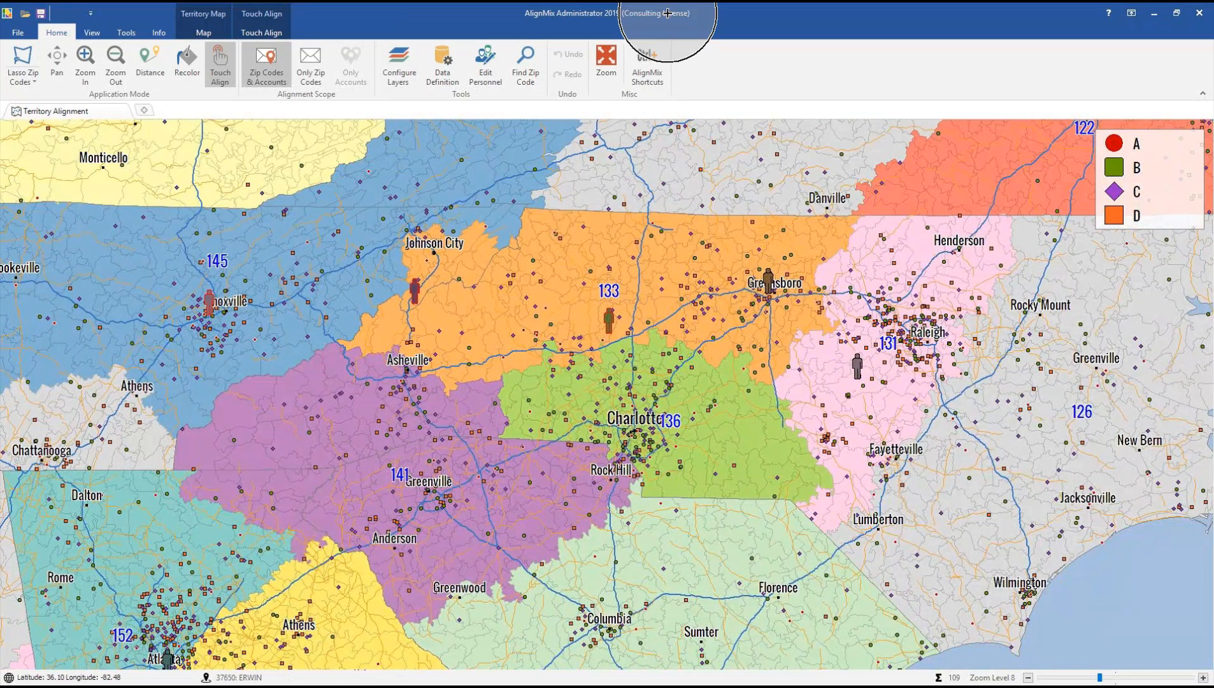
scroll(784, 362, down, 2)
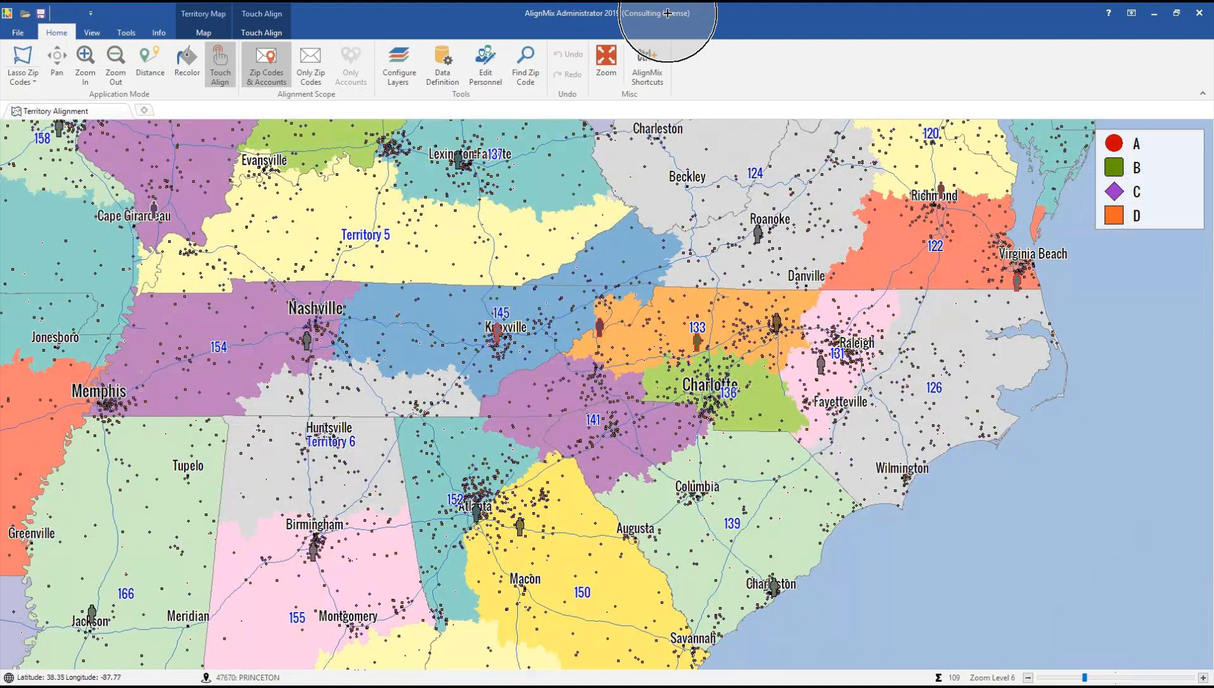
click(126, 33)
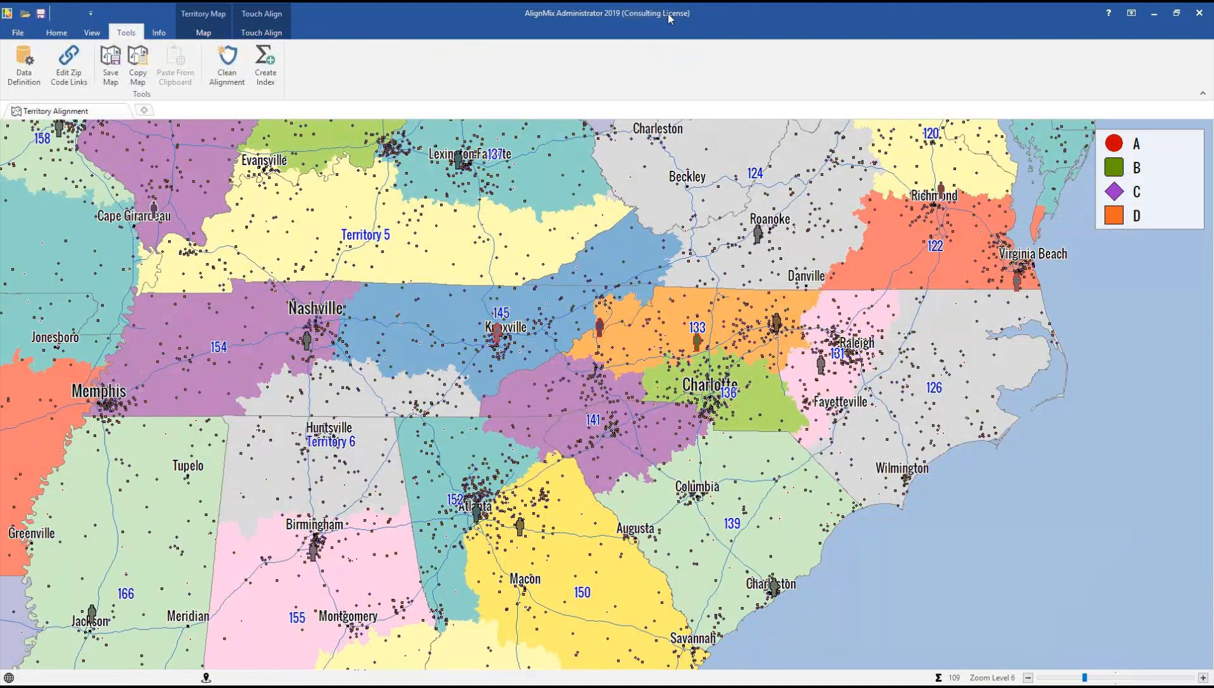
click(92, 32)
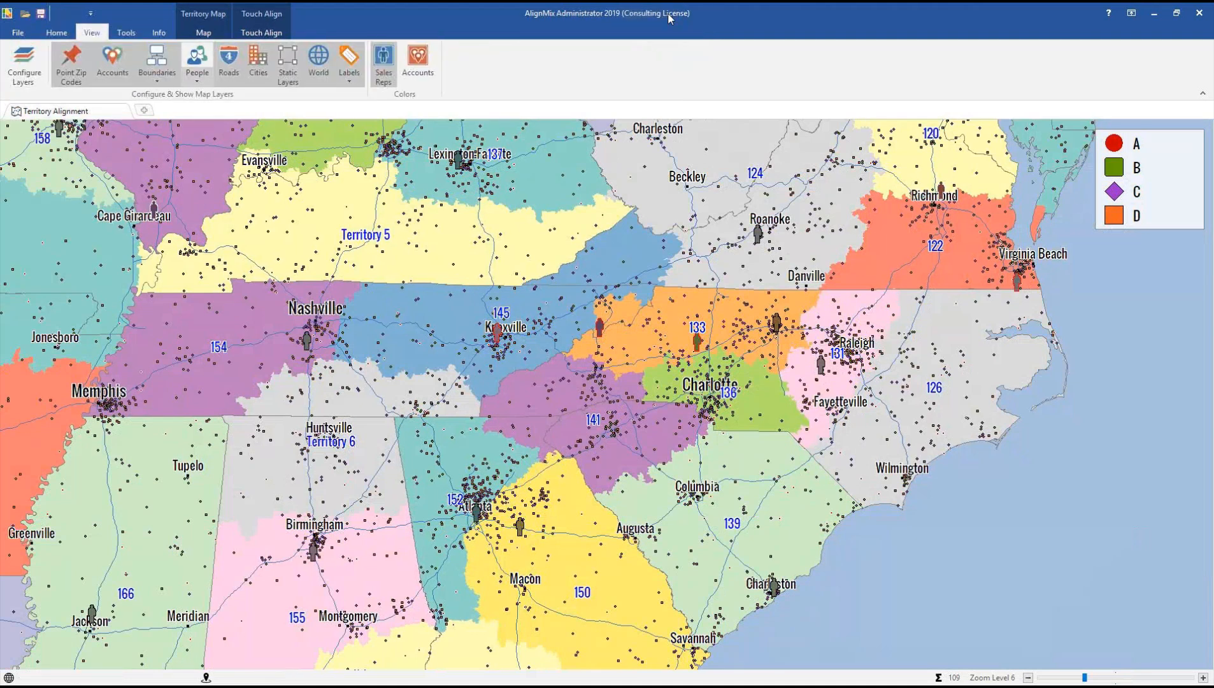
click(197, 64)
click(216, 93)
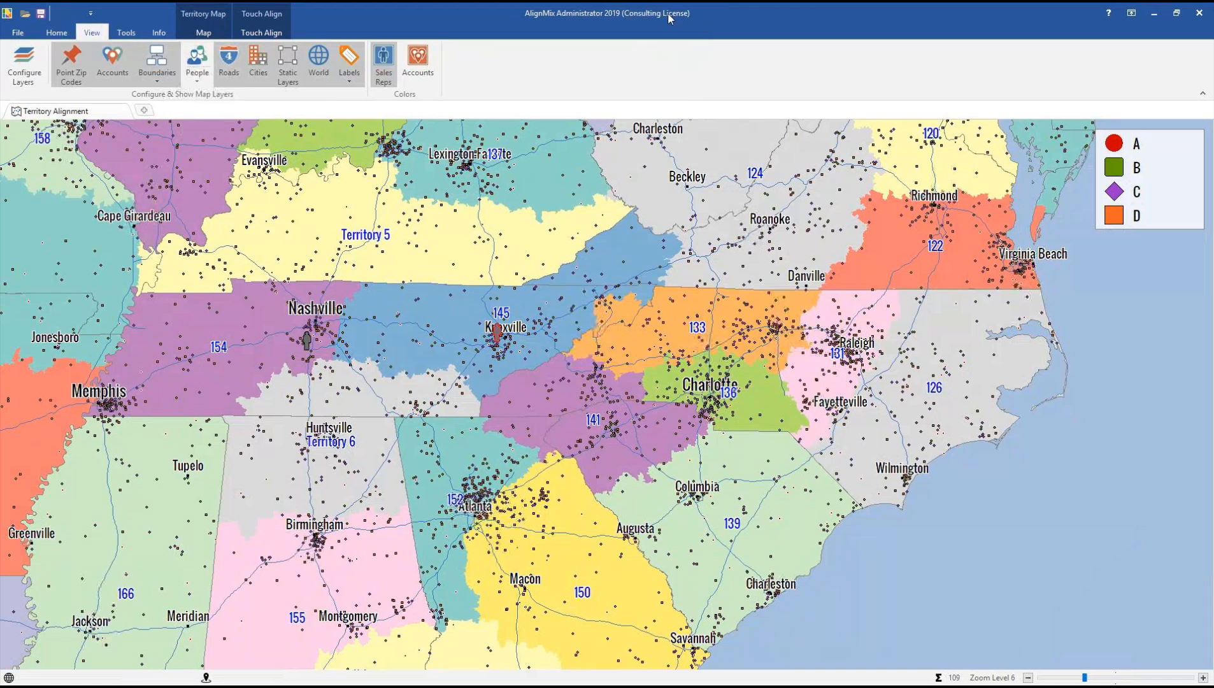
Hide the district and region managers on the map, and show the managers and sales reps again.
click(197, 64)
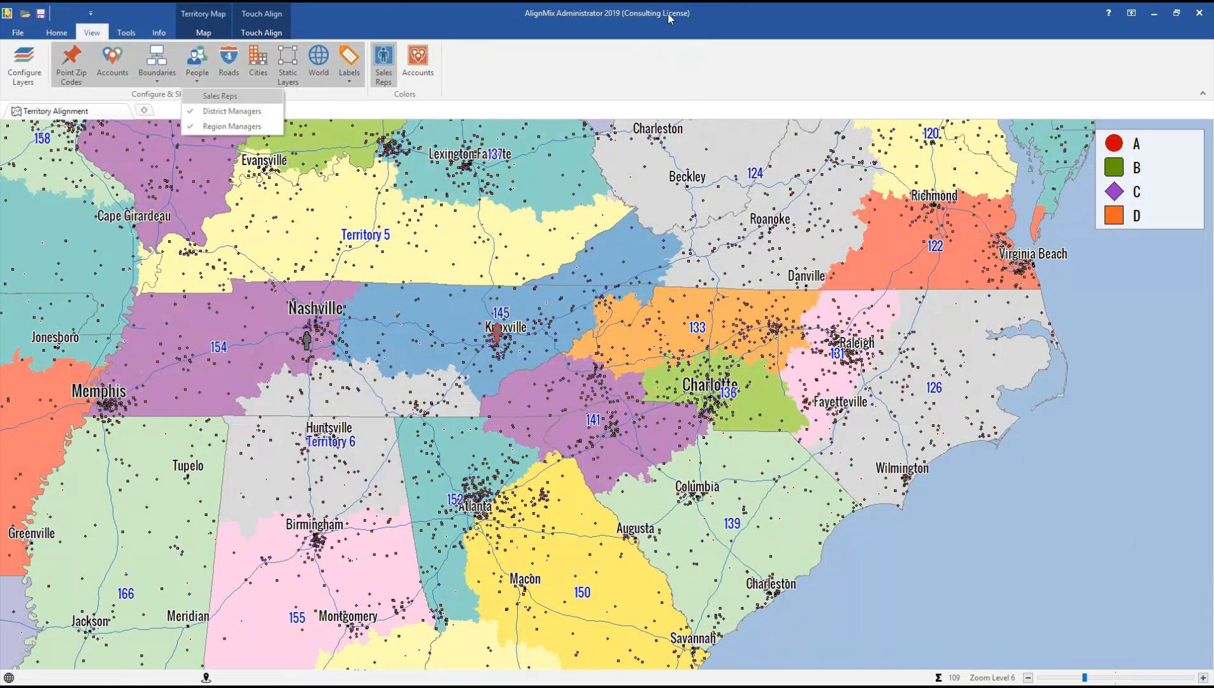
click(231, 126)
click(197, 64)
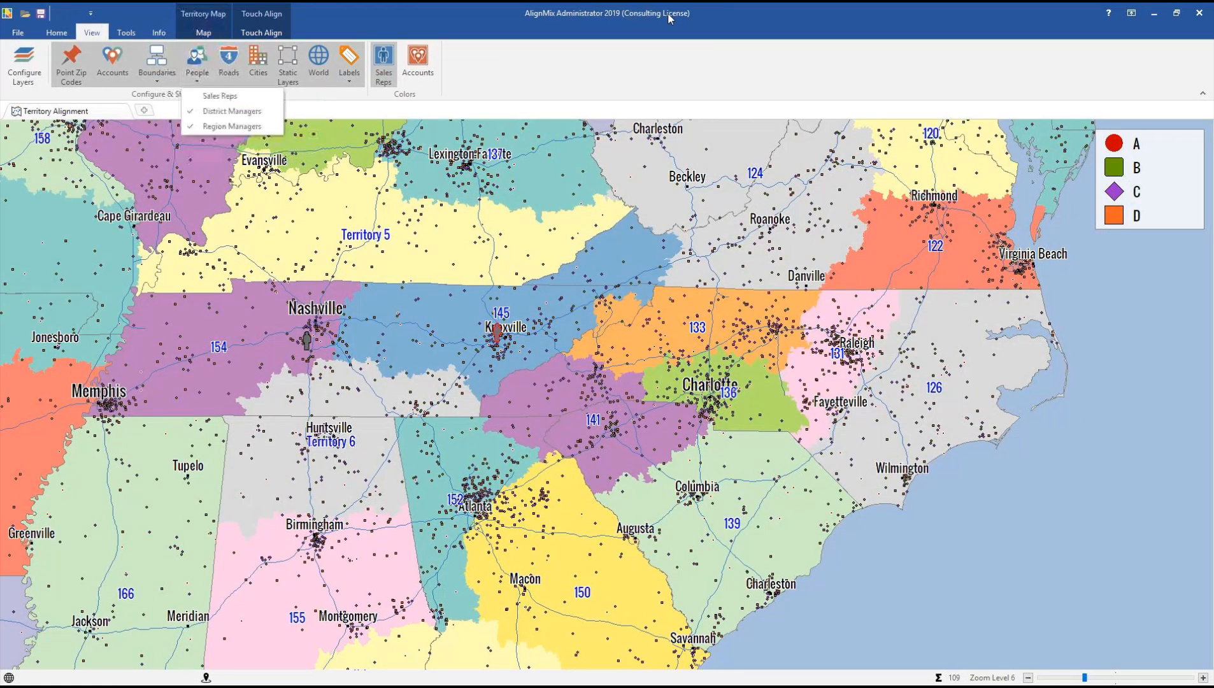
click(232, 111)
click(197, 63)
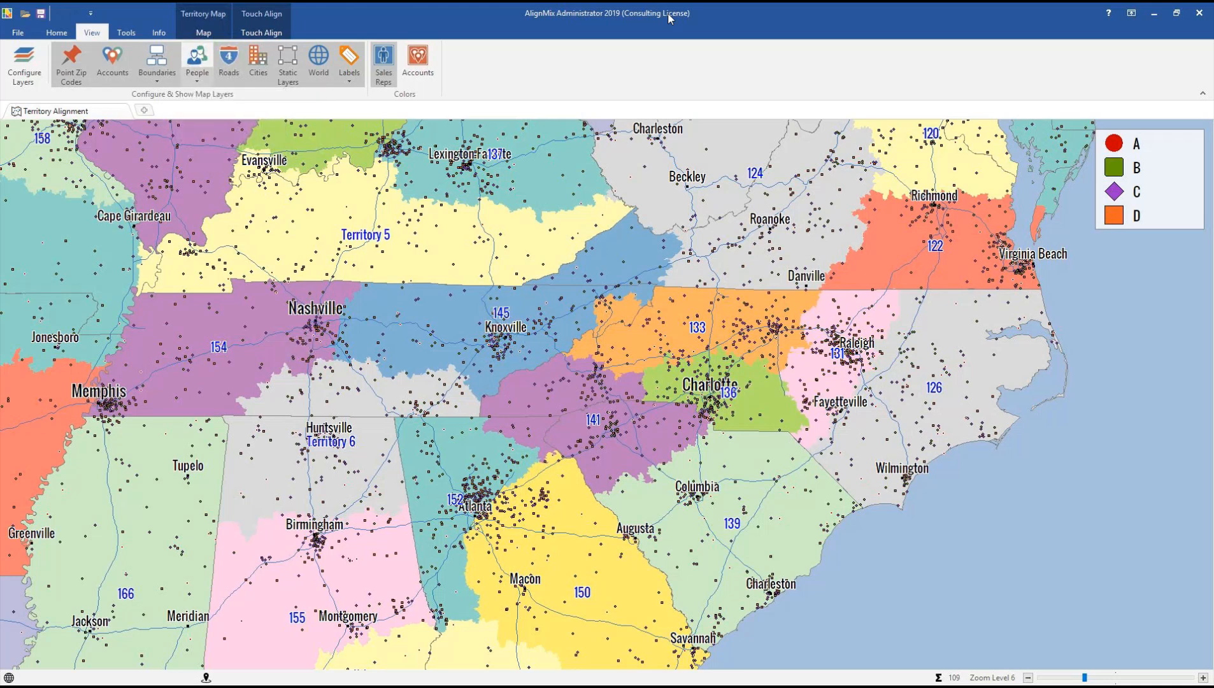
click(232, 111)
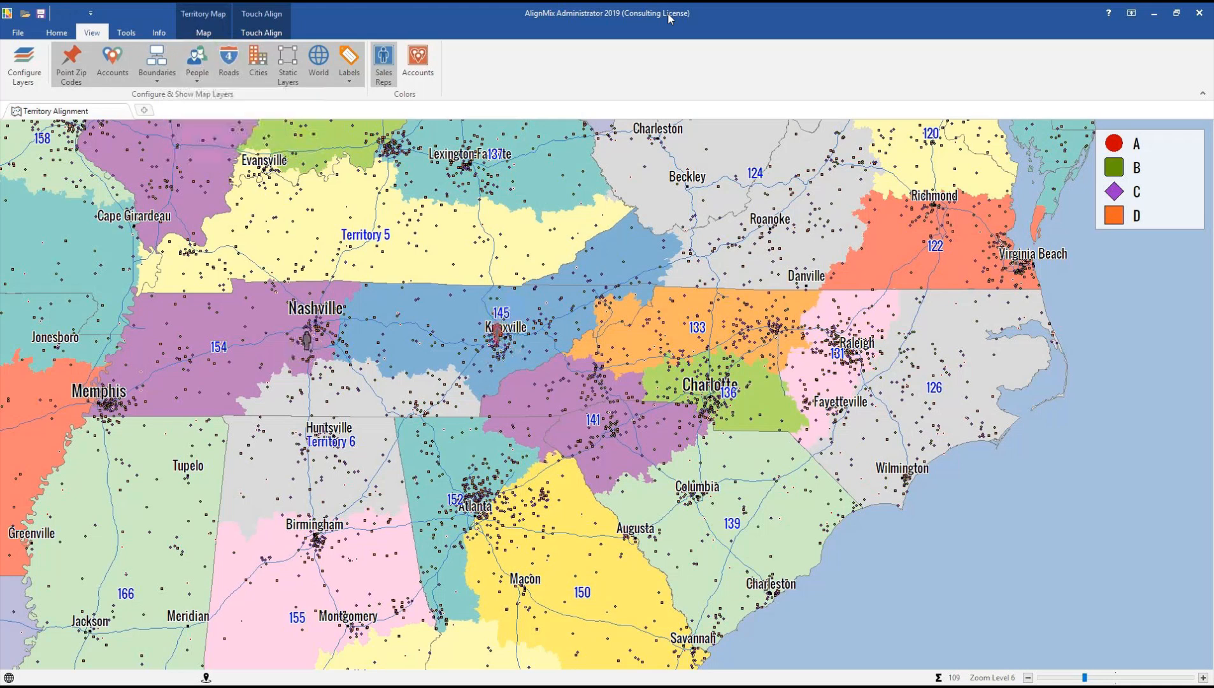
click(197, 64)
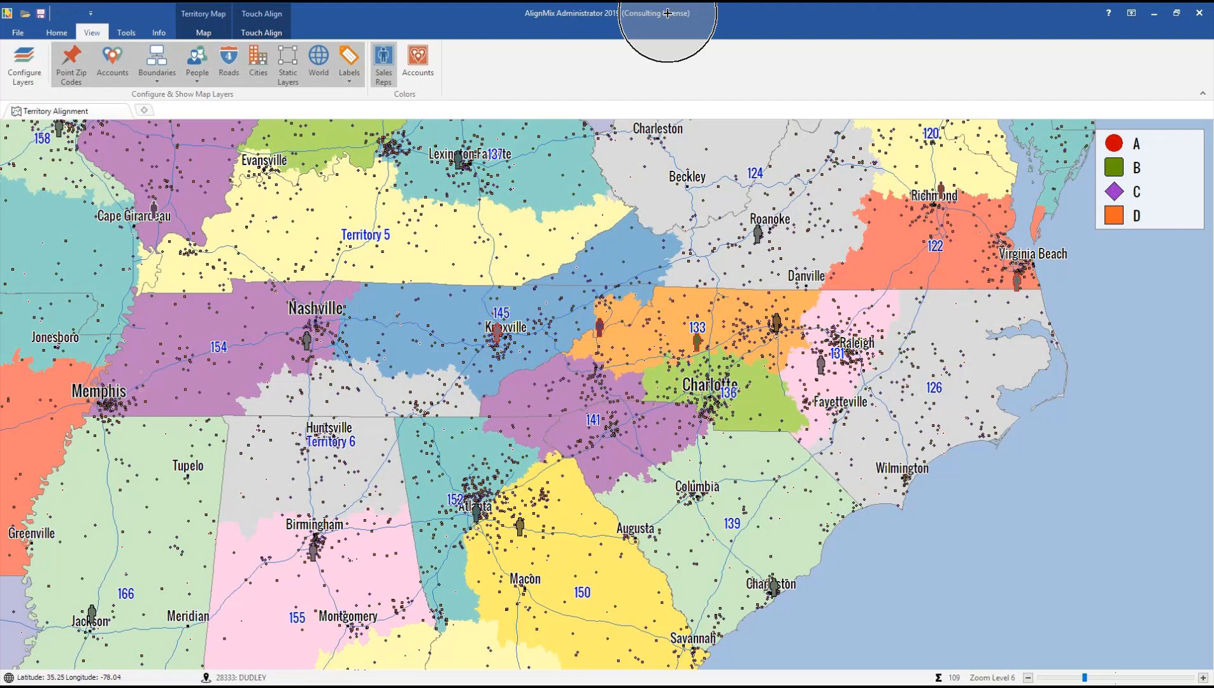
key(alt+Tab)
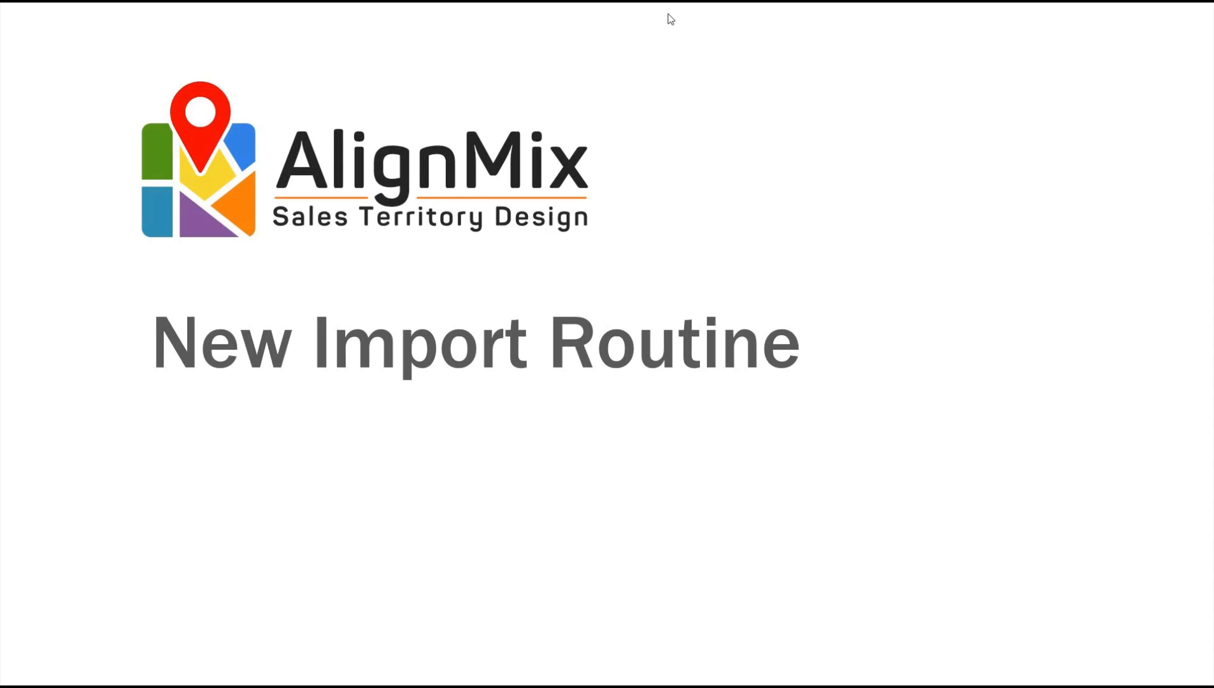
key(Right)
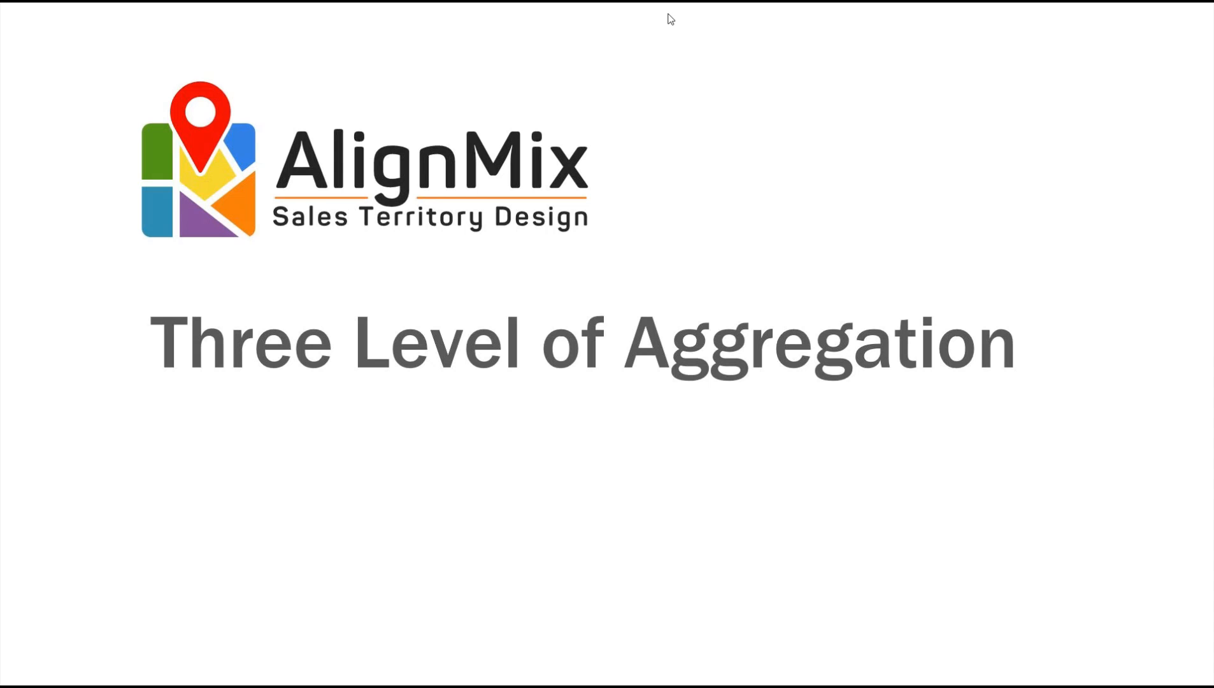
key(alt+Tab)
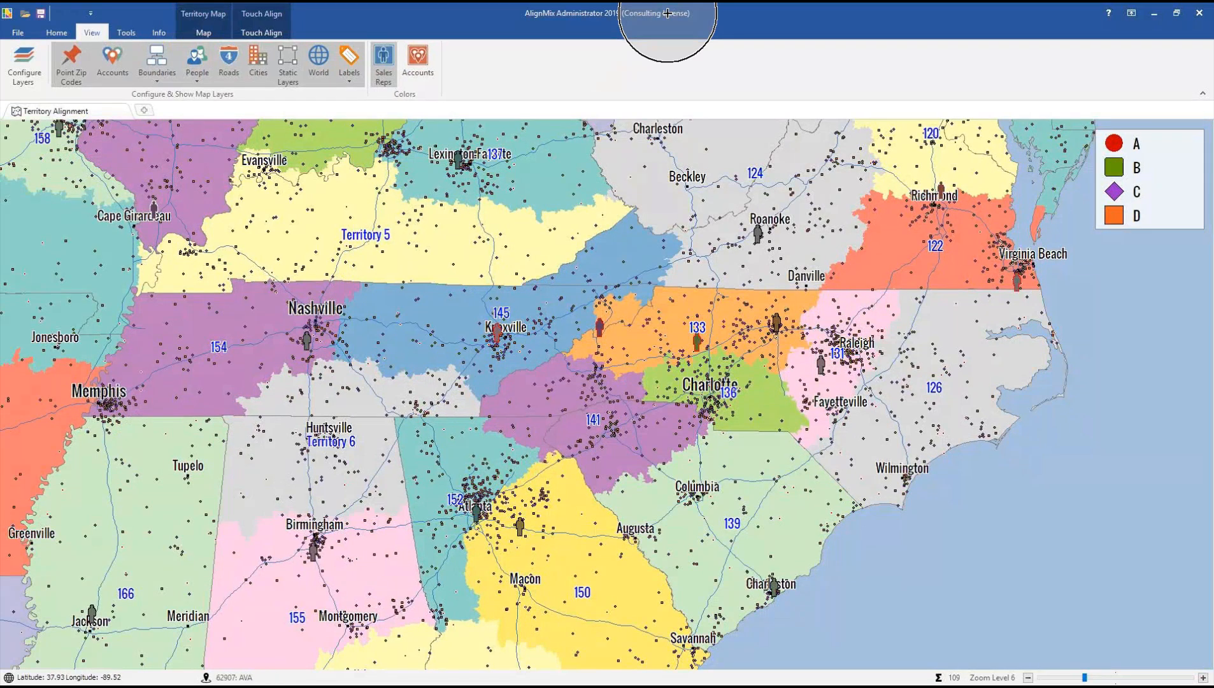
Open the District Alignment and Region Alignment maps of the country.
click(144, 110)
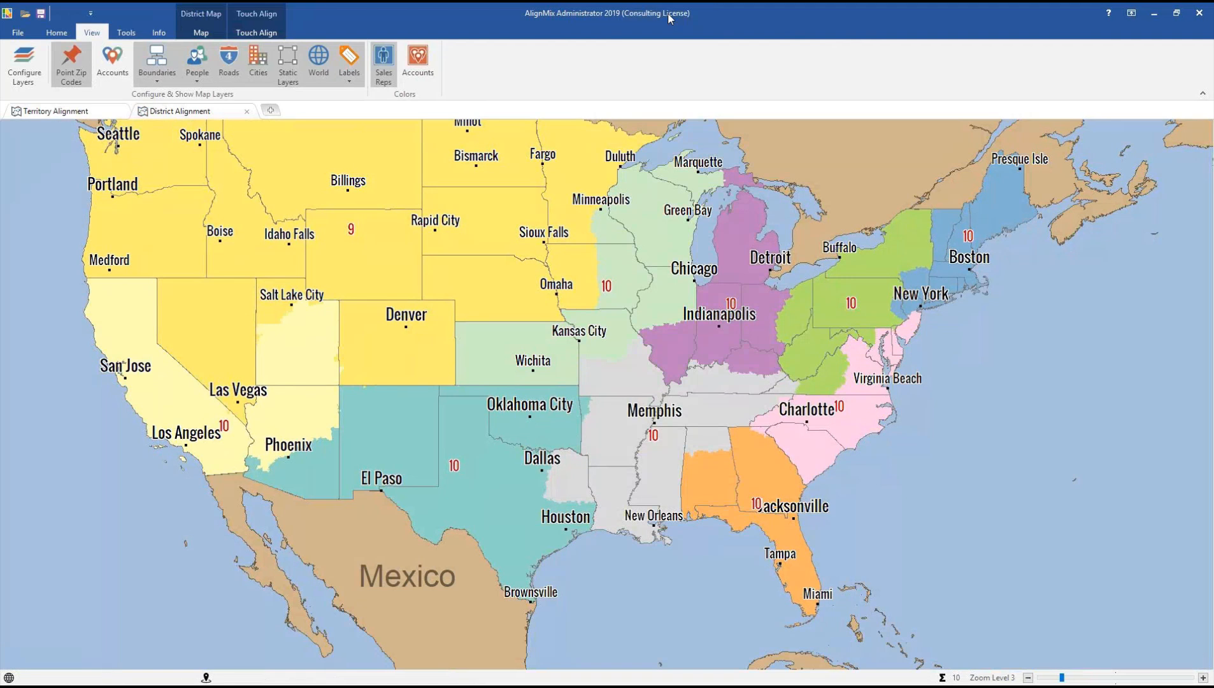
key(ctrl+t)
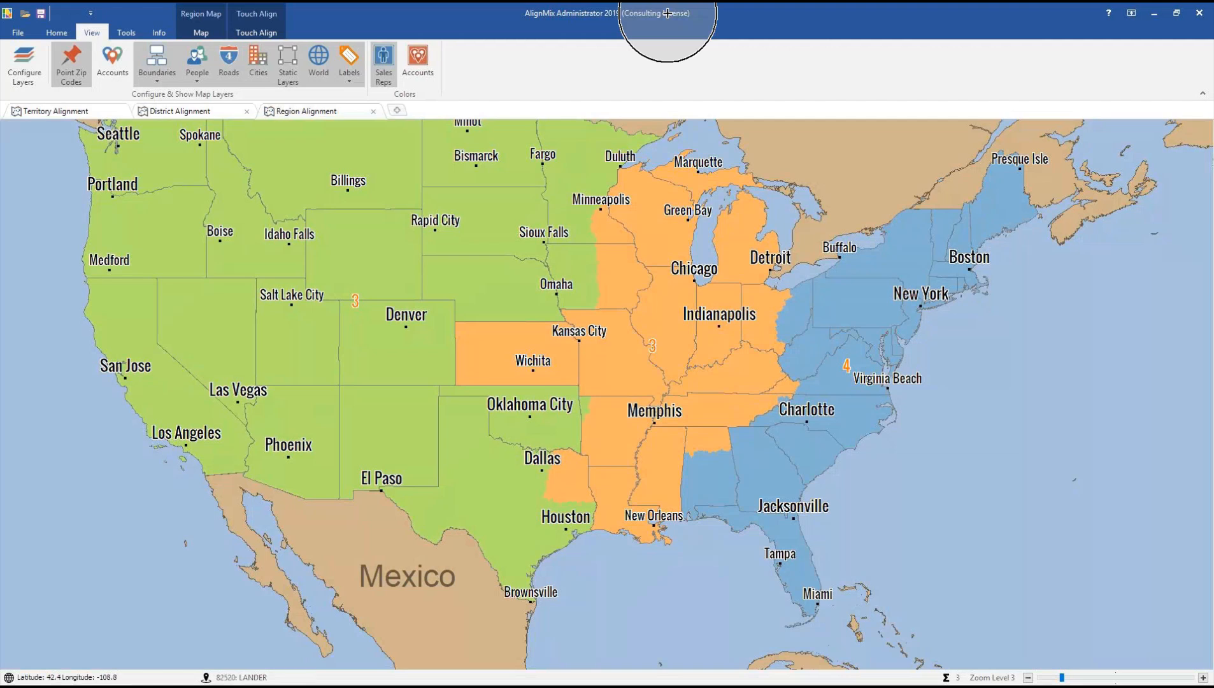
Hide the West Region on the Region Alignment map, and show it again.
right_click(342, 265)
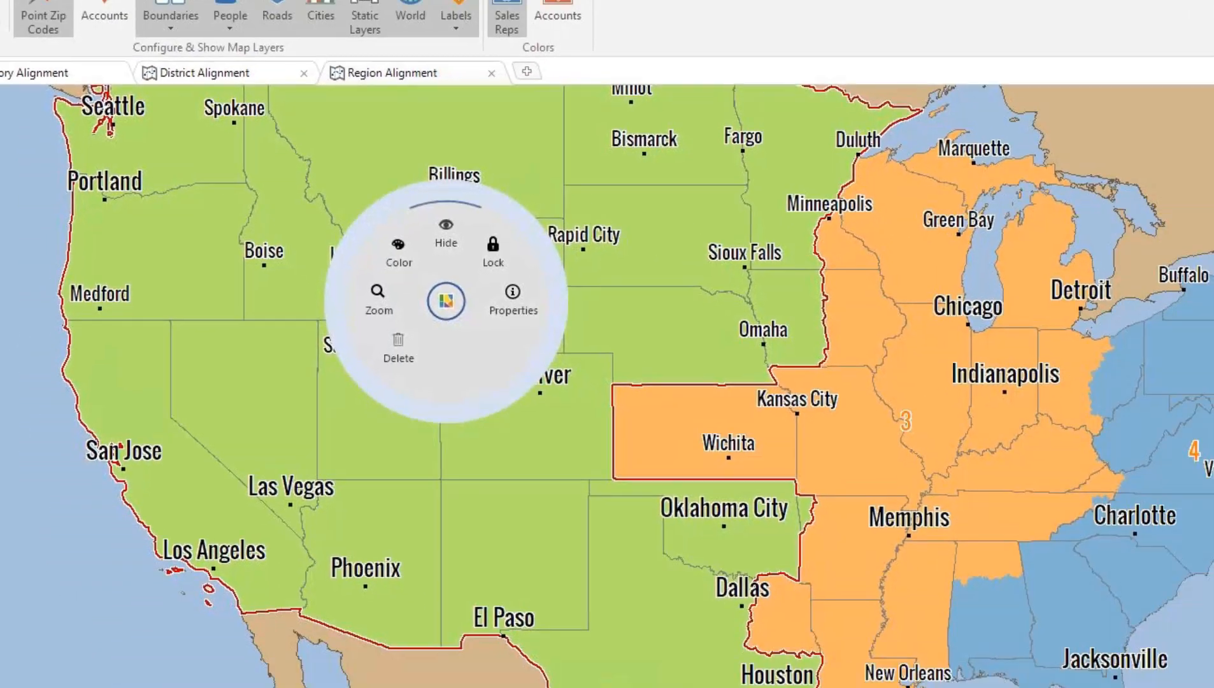
click(618, 255)
right_click(349, 207)
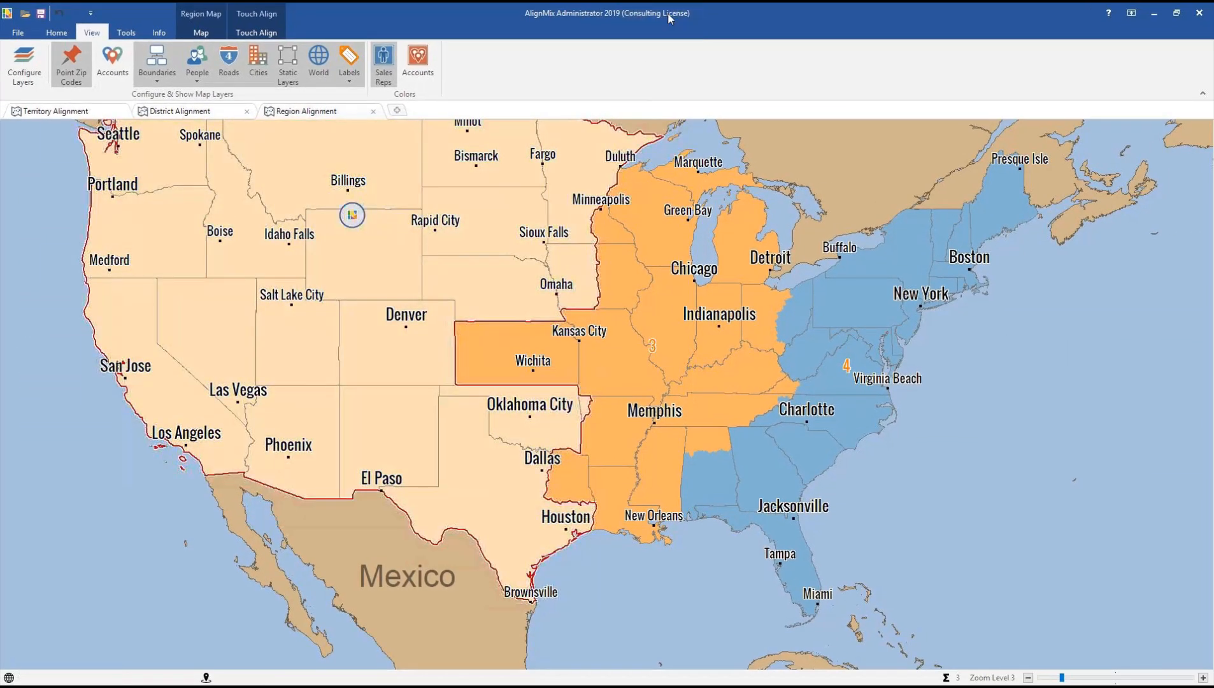
click(352, 169)
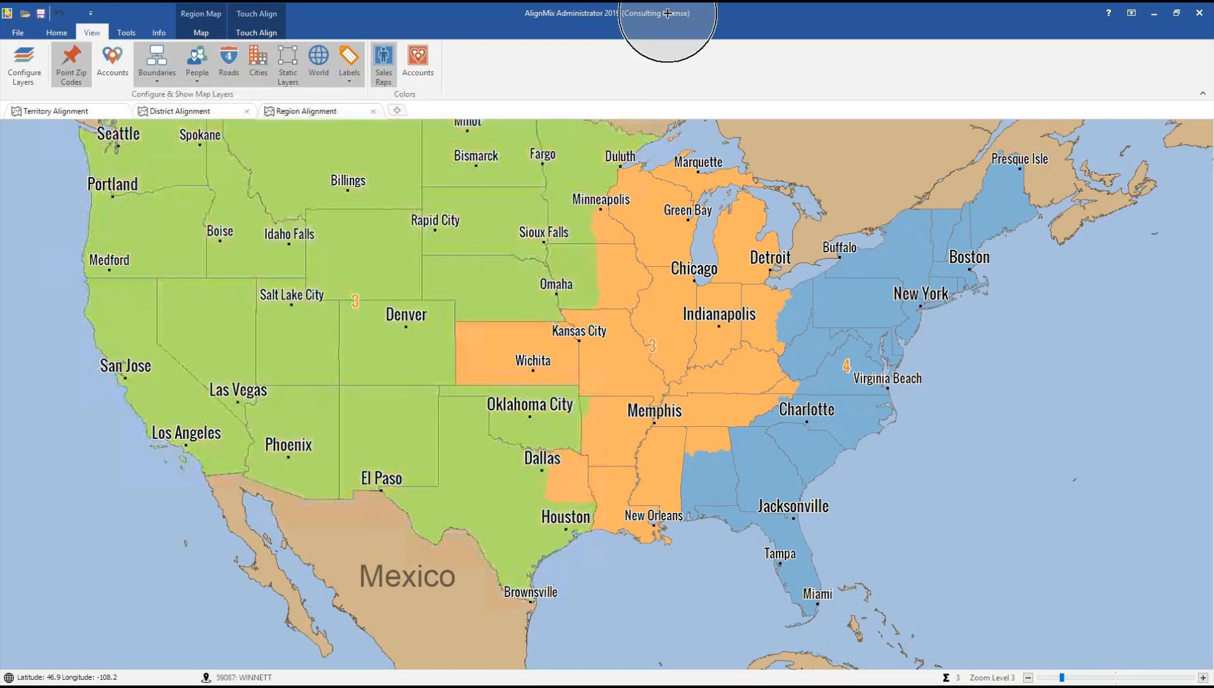
View the West Region's properties and close them without changes.
right_click(334, 232)
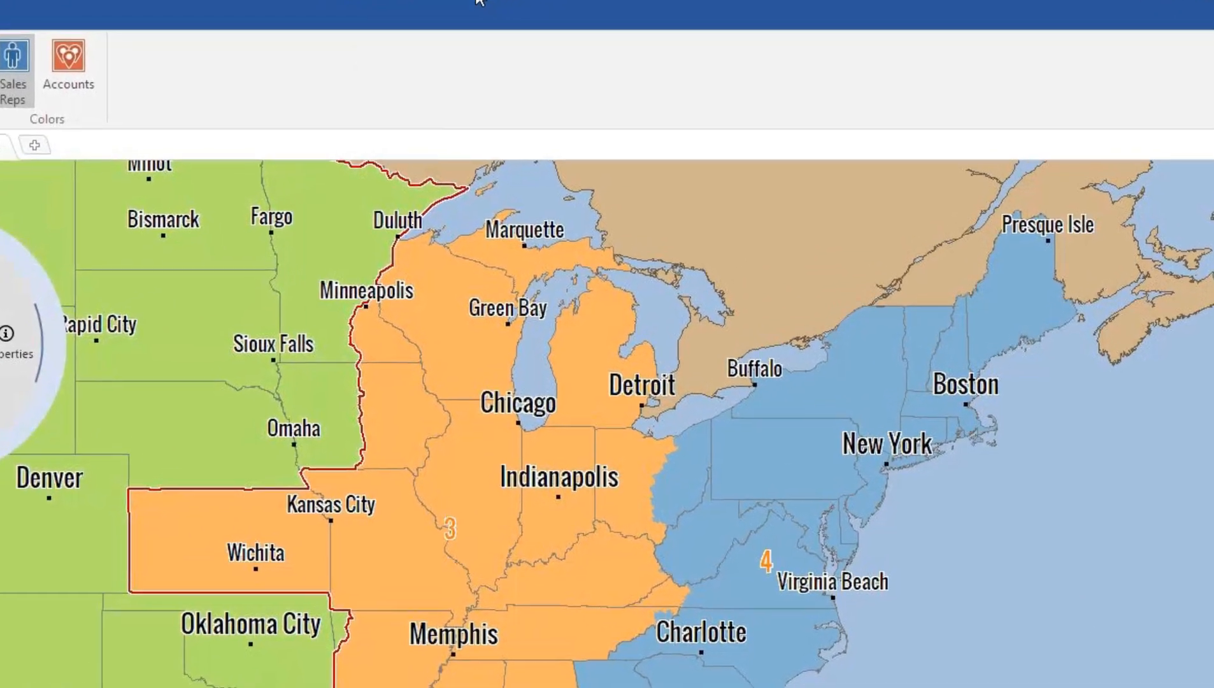
click(380, 232)
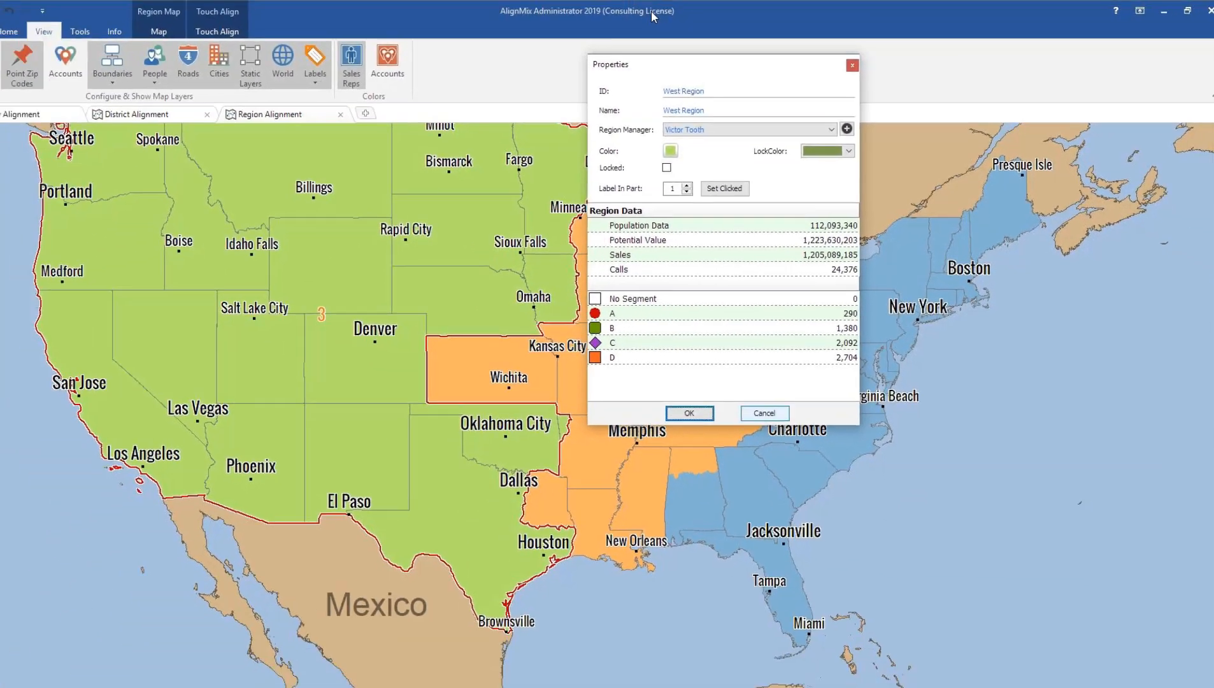
key(Escape)
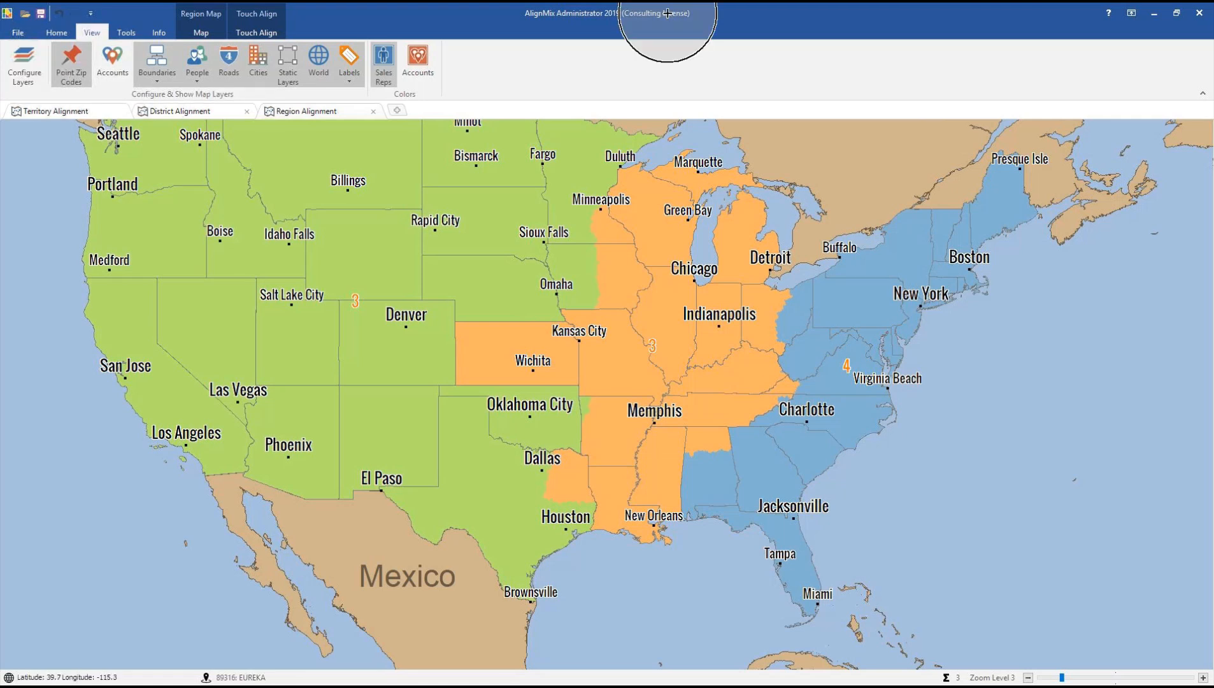
Move the West Region's label onto the island off the coast near Los Angeles through the region's properties.
scroll(185, 457, up, 3)
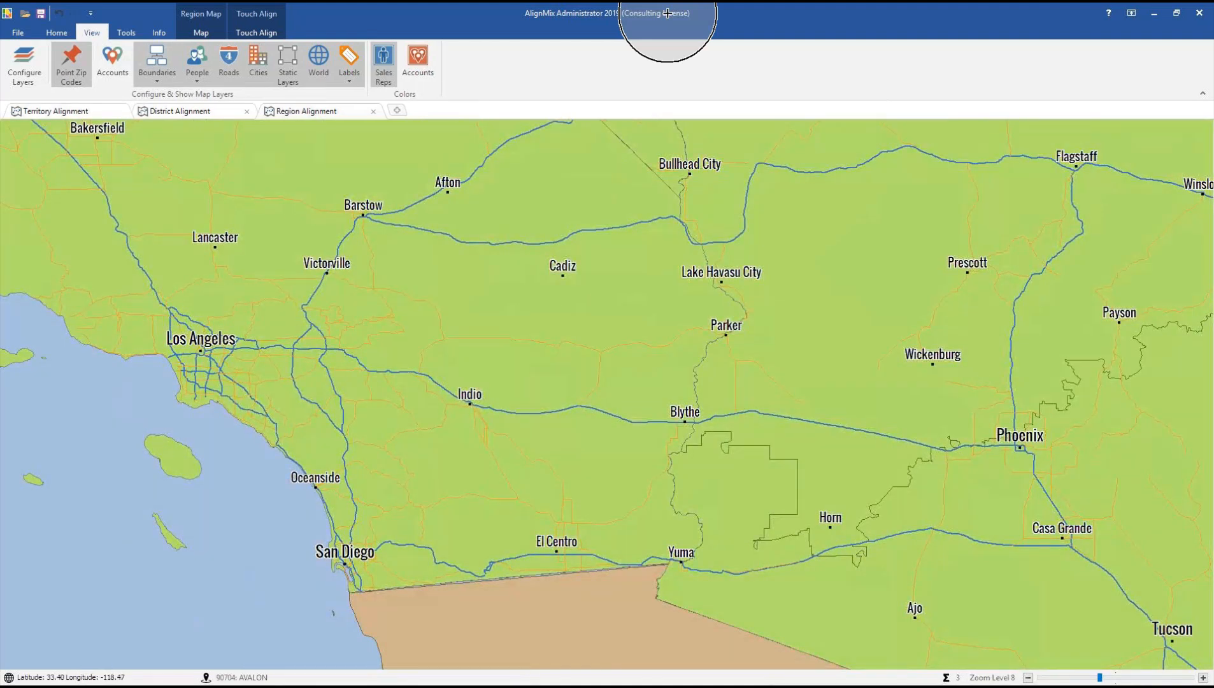
right_click(170, 455)
click(215, 453)
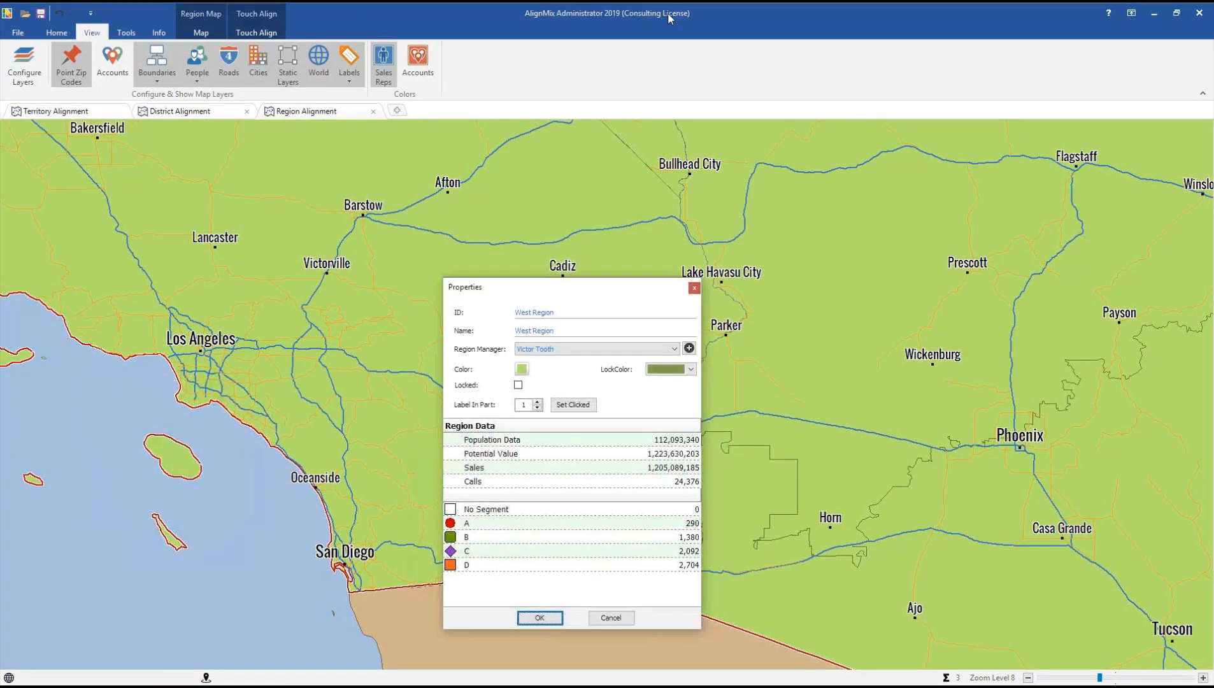
click(540, 618)
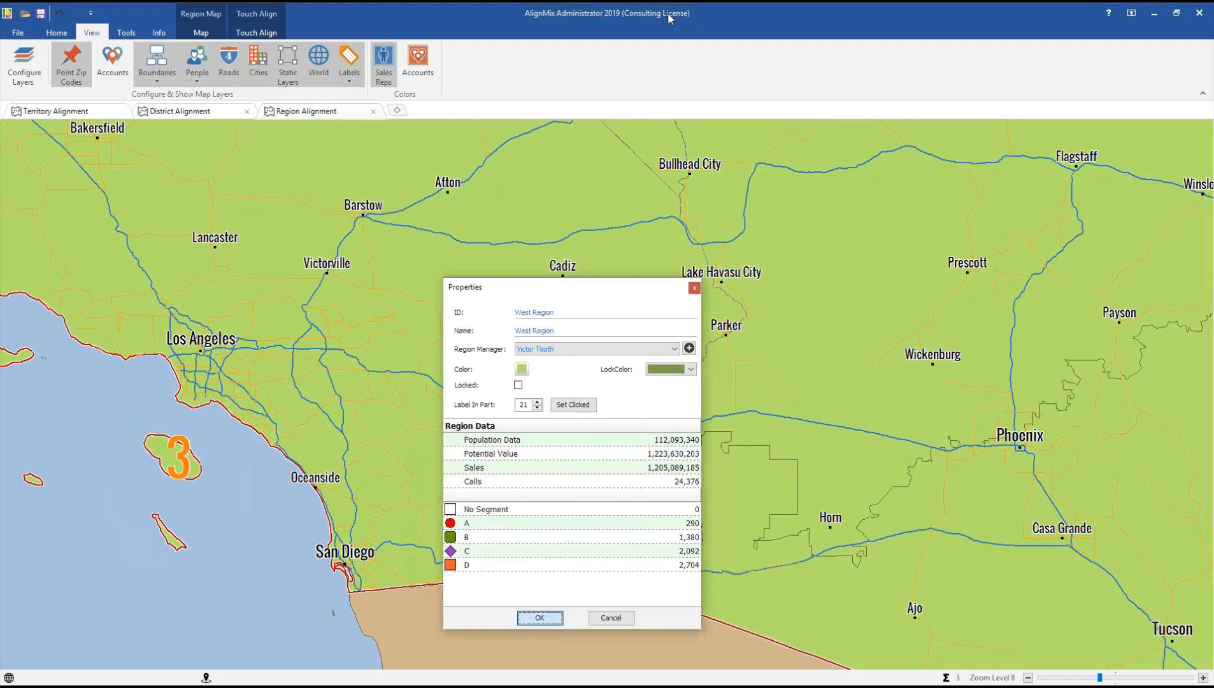
Return the West Region's label to the mainland part of the region.
right_click(581, 306)
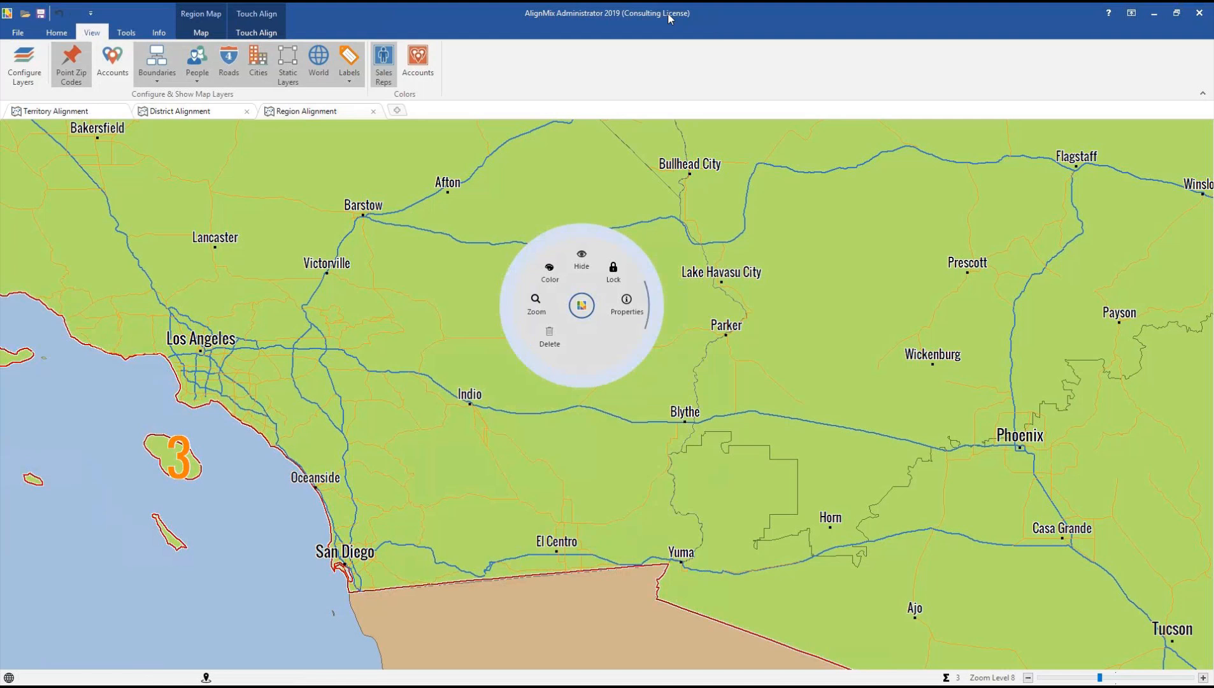
click(627, 305)
click(985, 255)
click(951, 468)
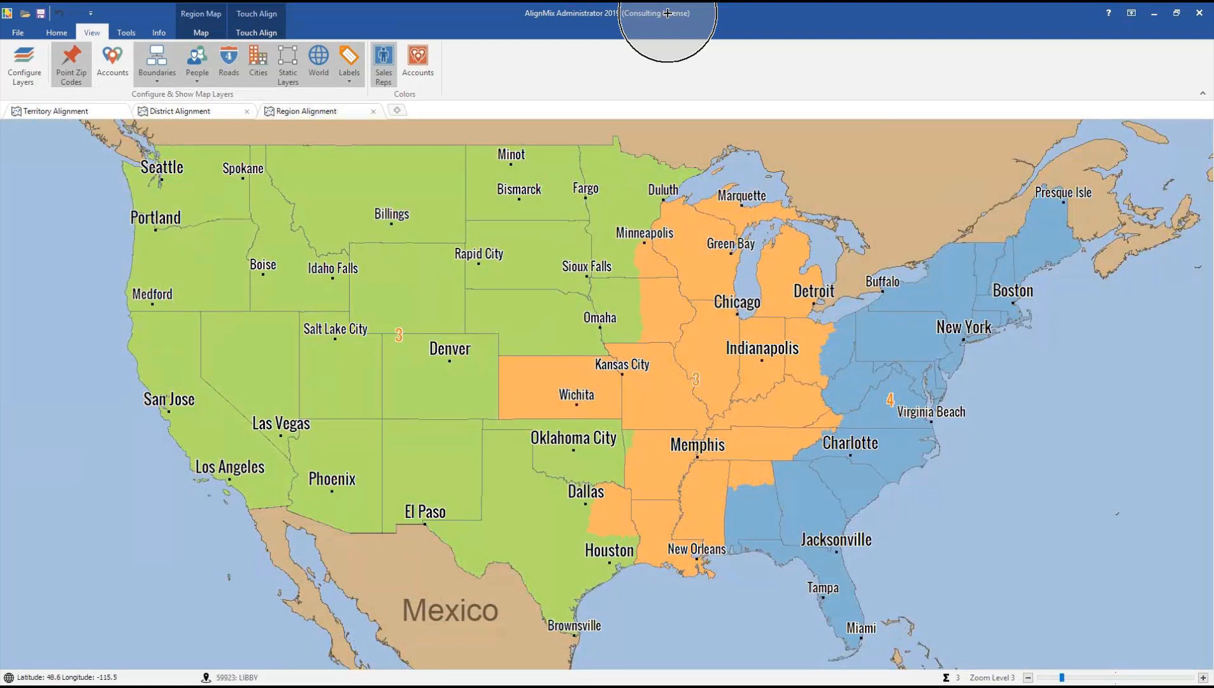
Try Touch Align to add the northwestern district to the Central Region, and undo the reassignment.
click(721, 382)
drag(721, 383, 561, 319)
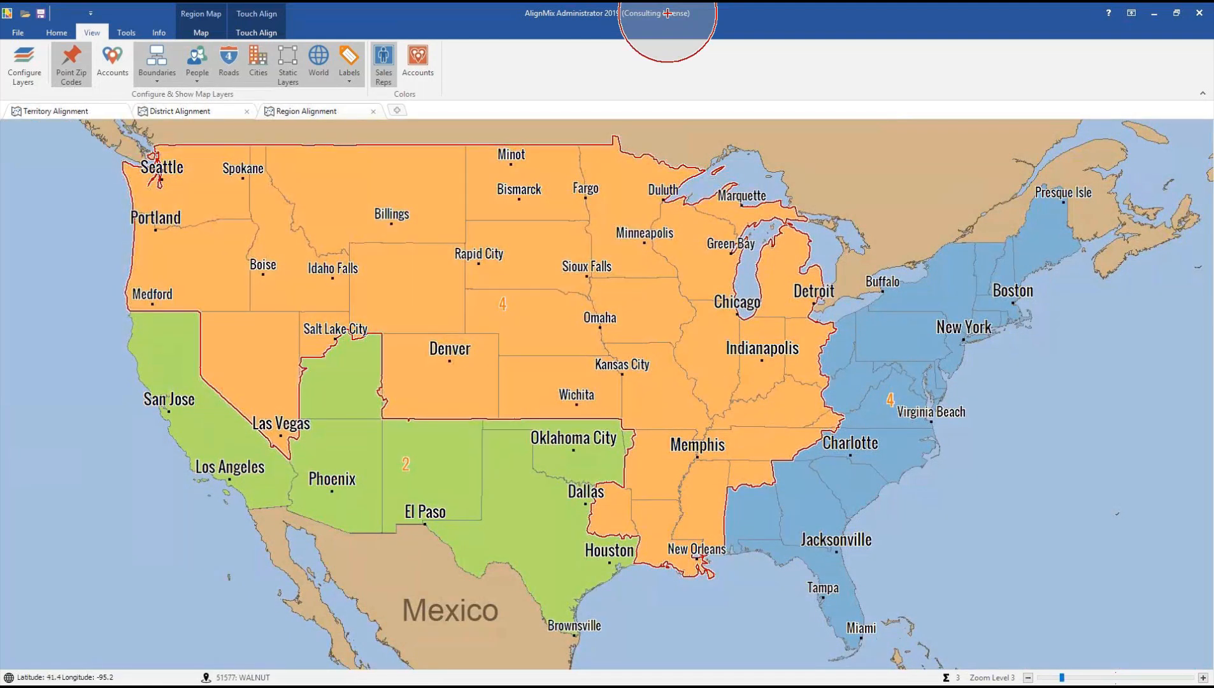
key(ctrl+z)
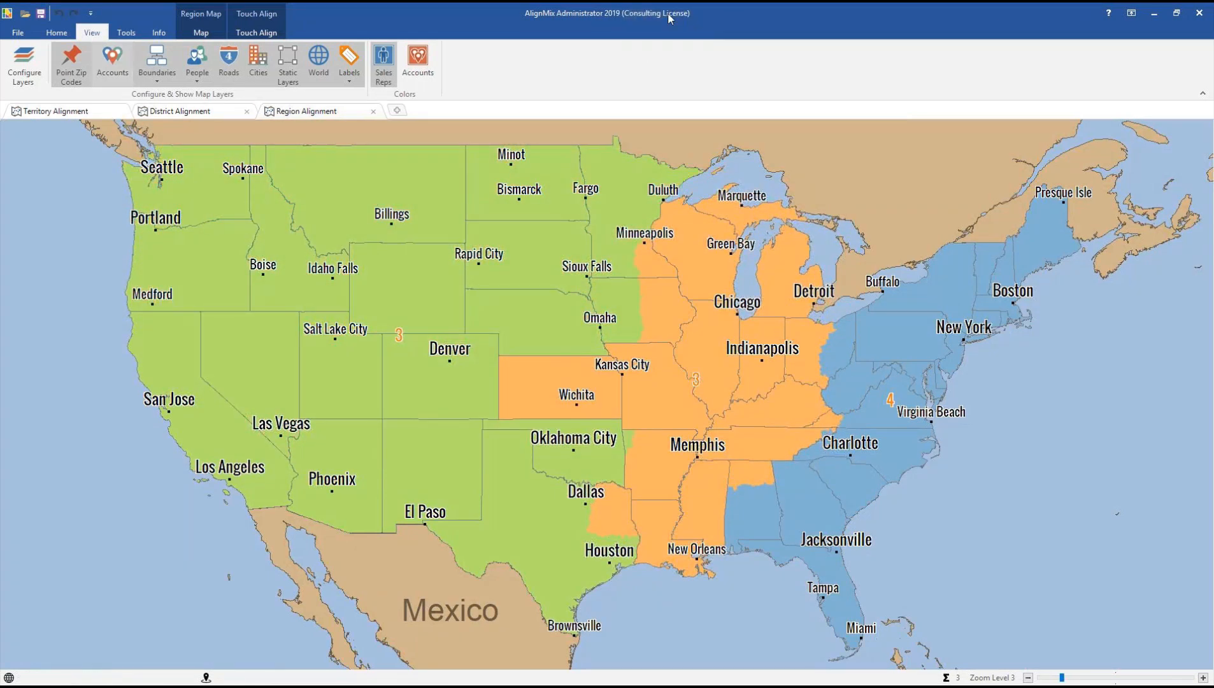
Lasso the districts in the middle of the country to query them.
click(57, 32)
click(23, 76)
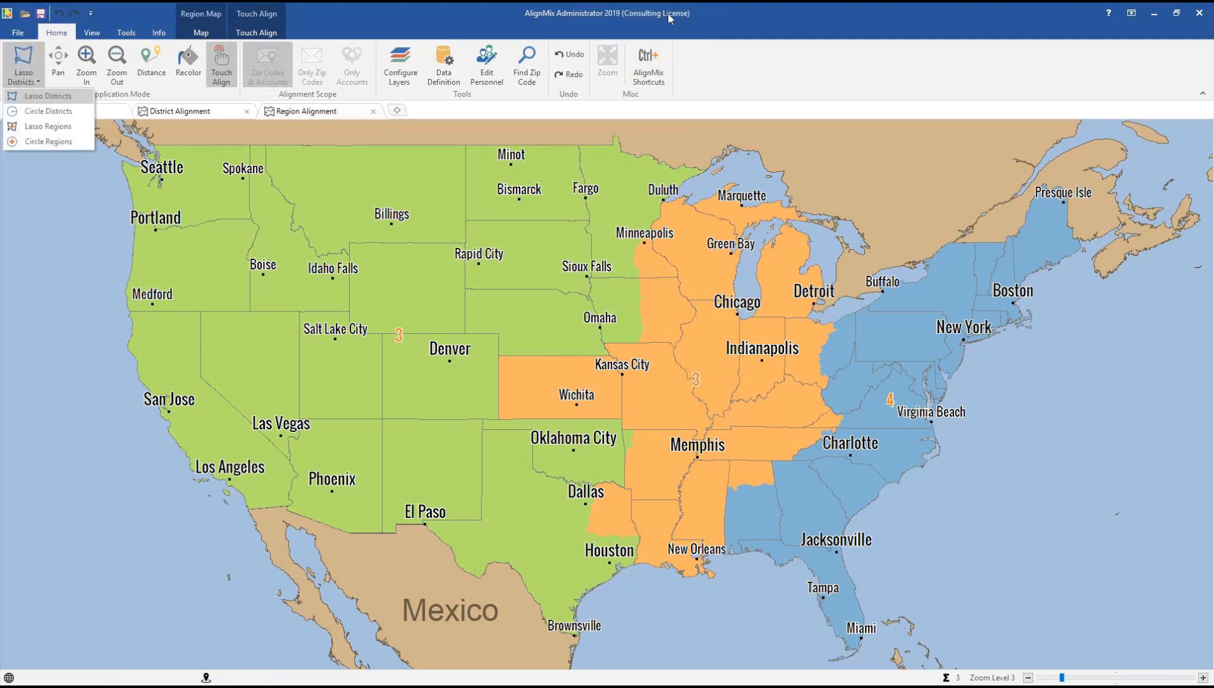
click(47, 95)
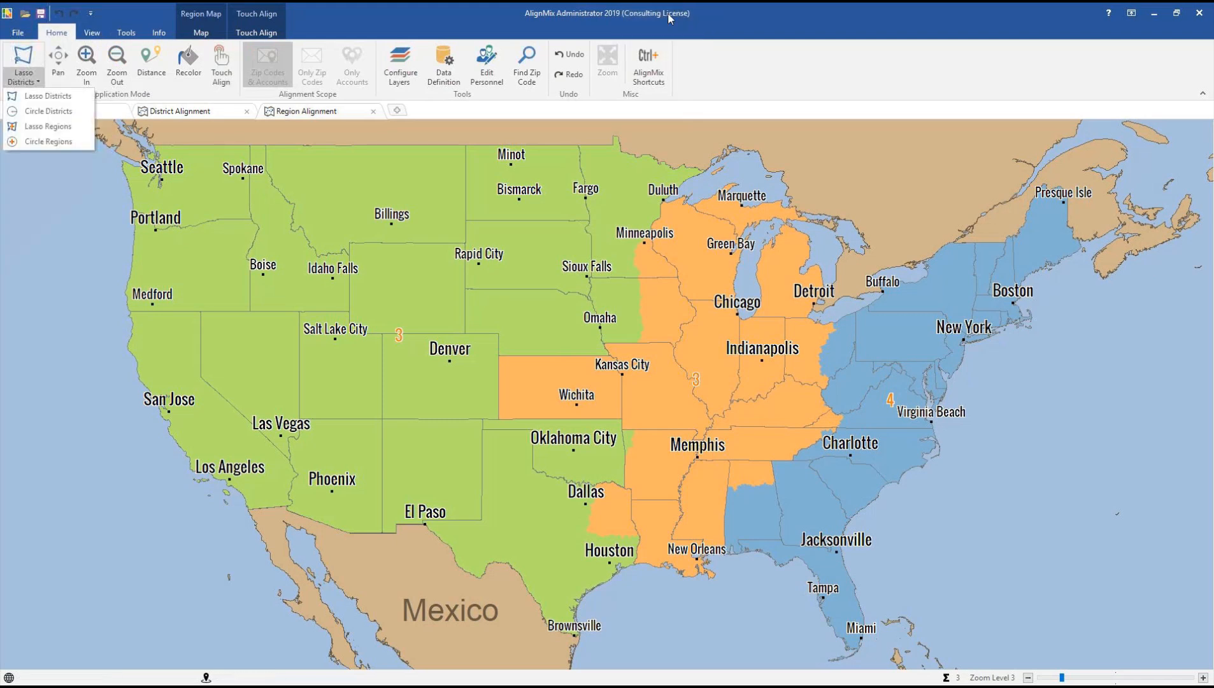
mouse_move(658, 257)
mouse_down()
mouse_move(404, 286)
mouse_move(530, 529)
mouse_move(711, 515)
mouse_move(772, 444)
mouse_move(658, 258)
mouse_up()
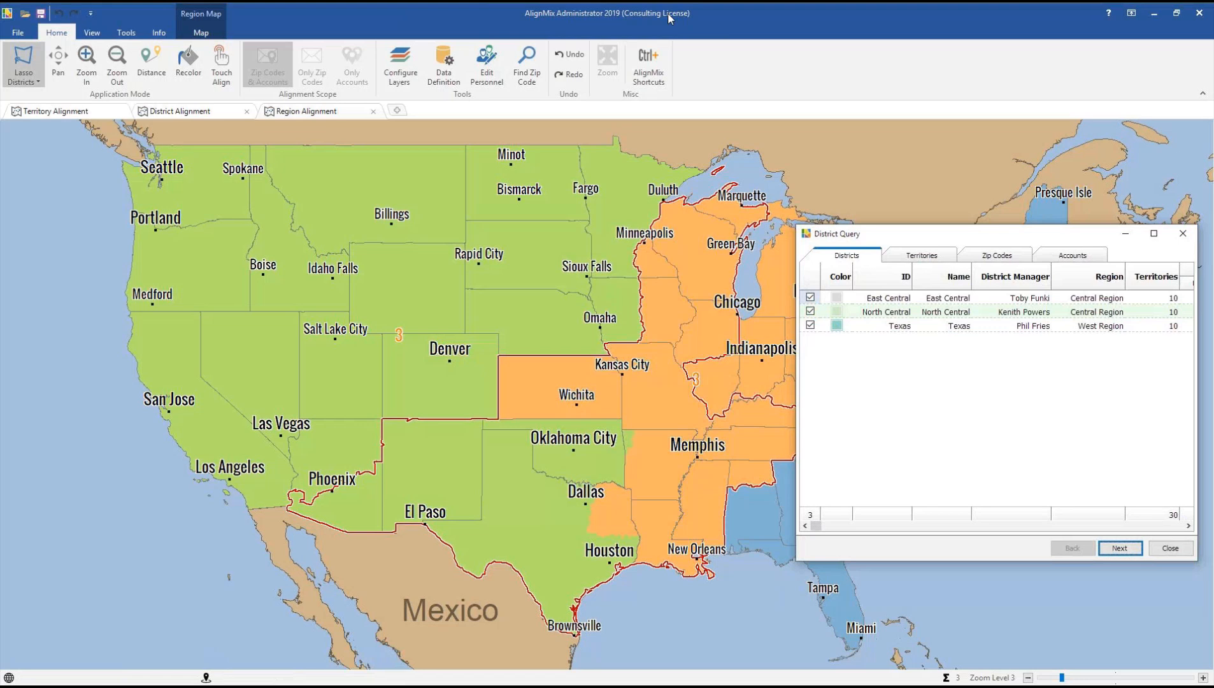
Exclude Texas from the district query, leaving only East Central and North Central selected.
click(810, 297)
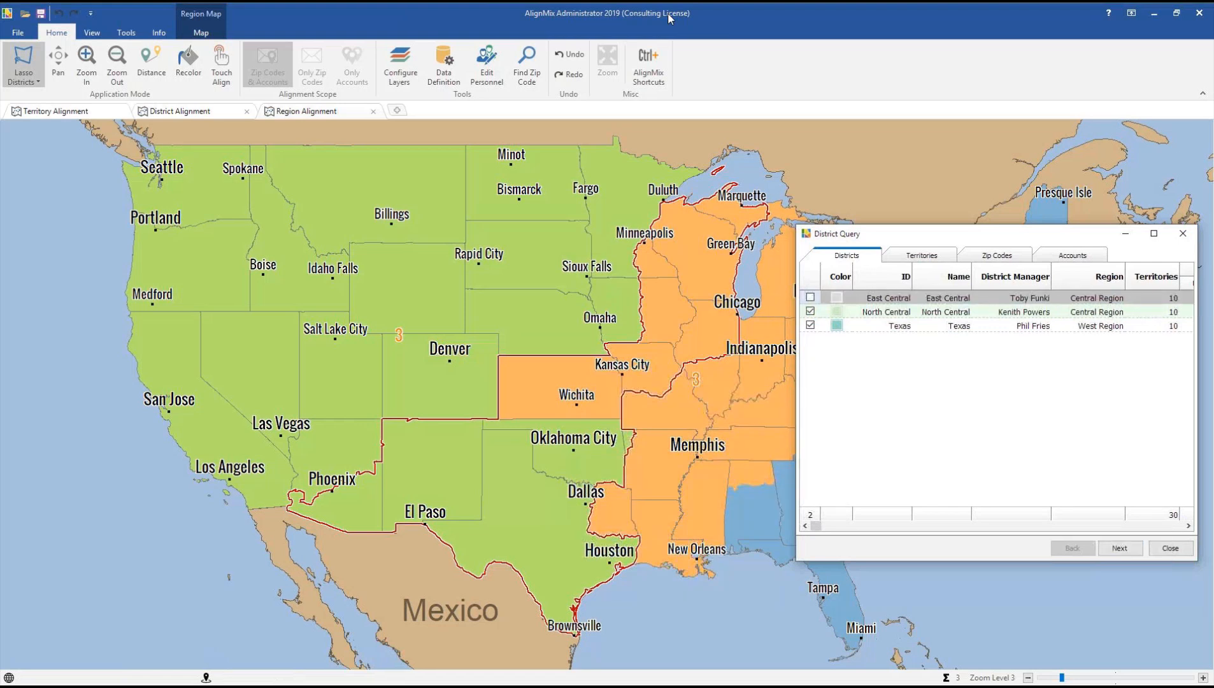
click(810, 311)
click(811, 325)
click(810, 312)
click(810, 298)
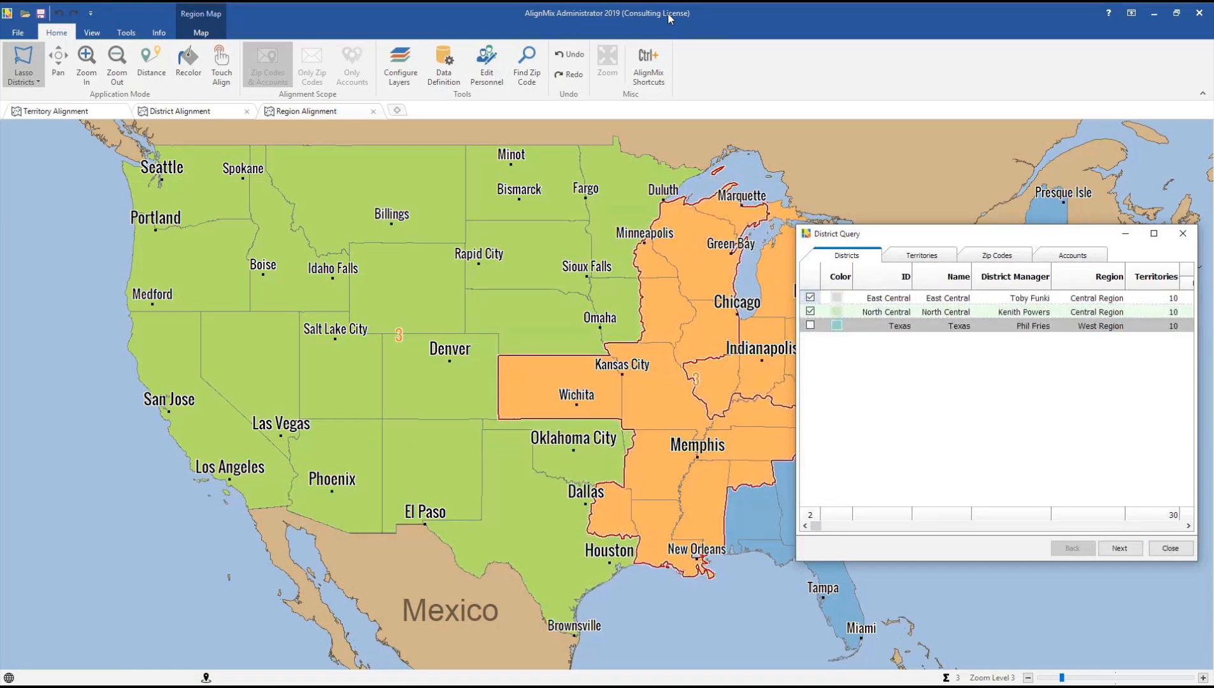
Look through the territories of the selected districts and the district managers available for East Central.
click(922, 255)
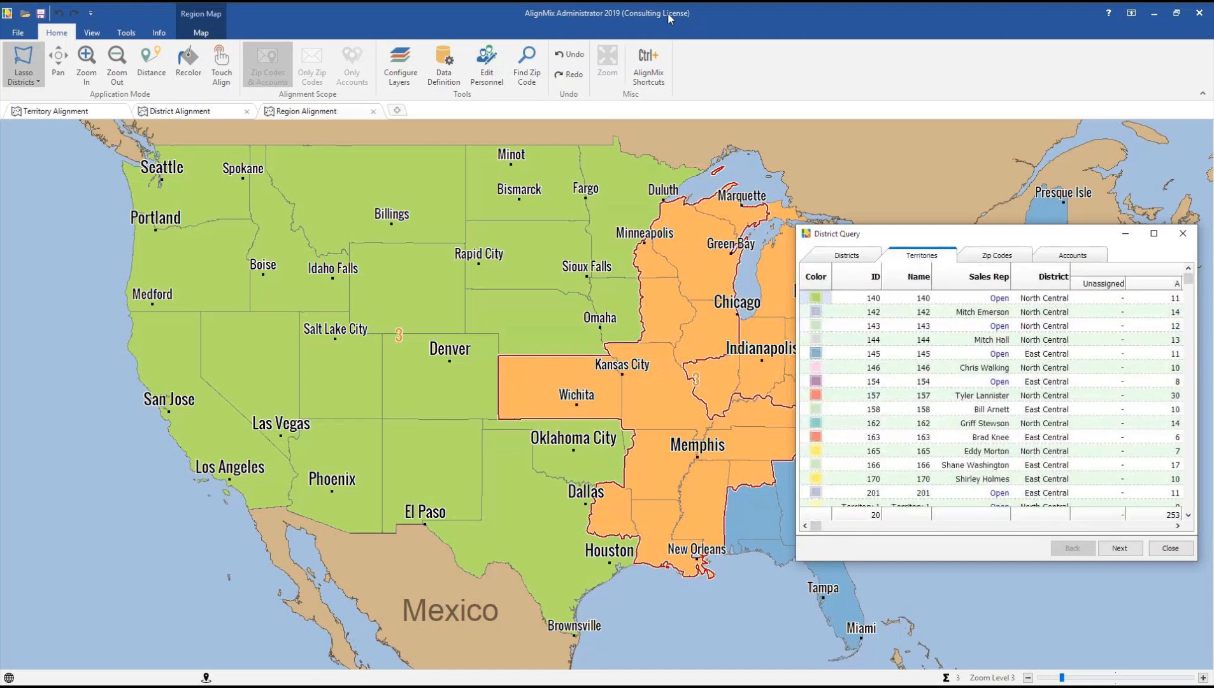
click(846, 255)
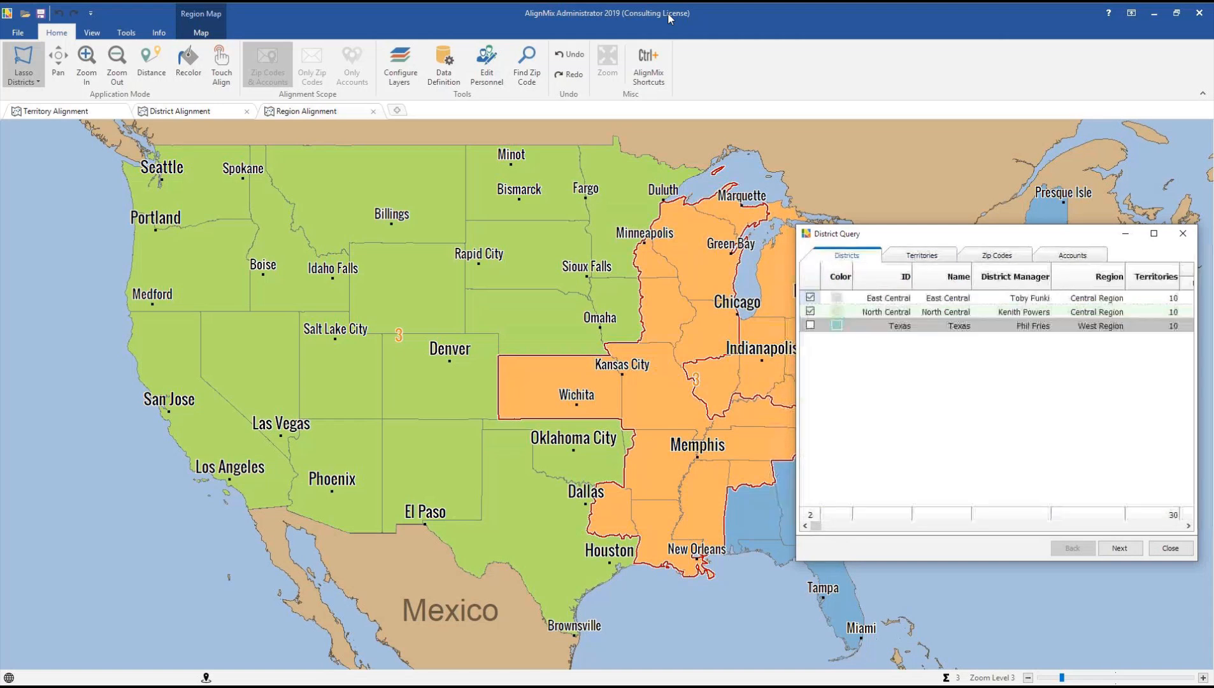
click(1019, 298)
click(1045, 299)
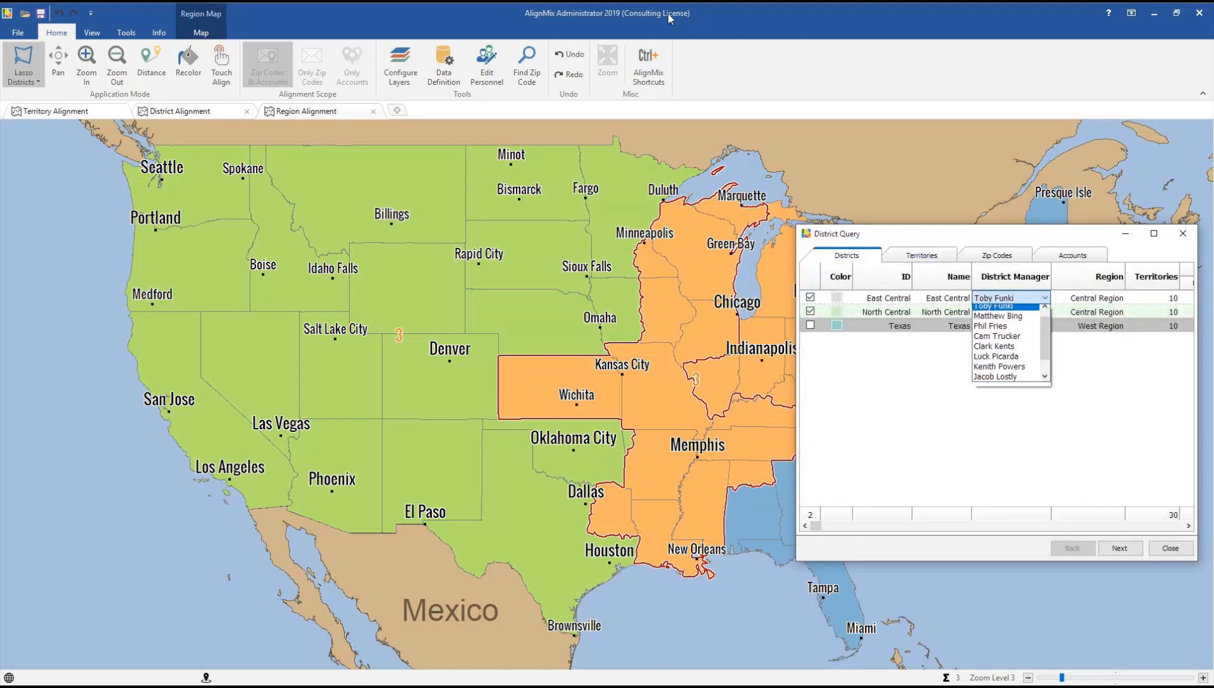
click(1044, 298)
click(948, 298)
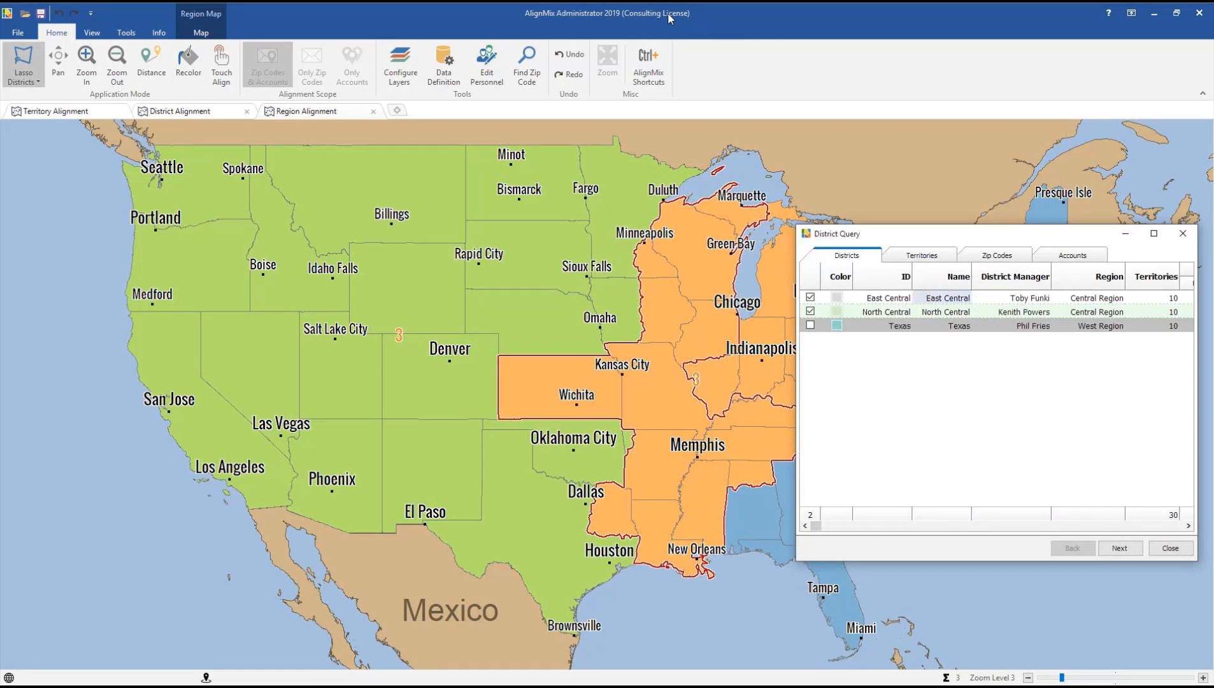
Sort the queried territories by sales rep, and review the zip codes and accounts of the selected districts.
click(922, 256)
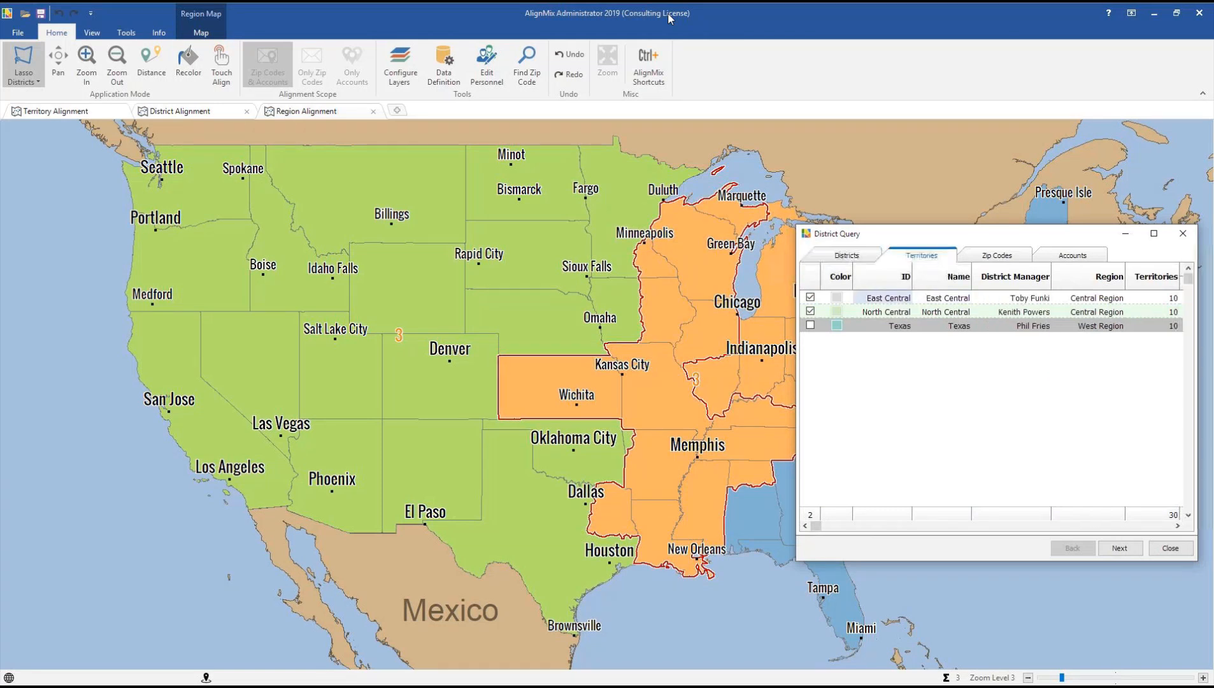
click(988, 276)
click(1053, 277)
click(988, 276)
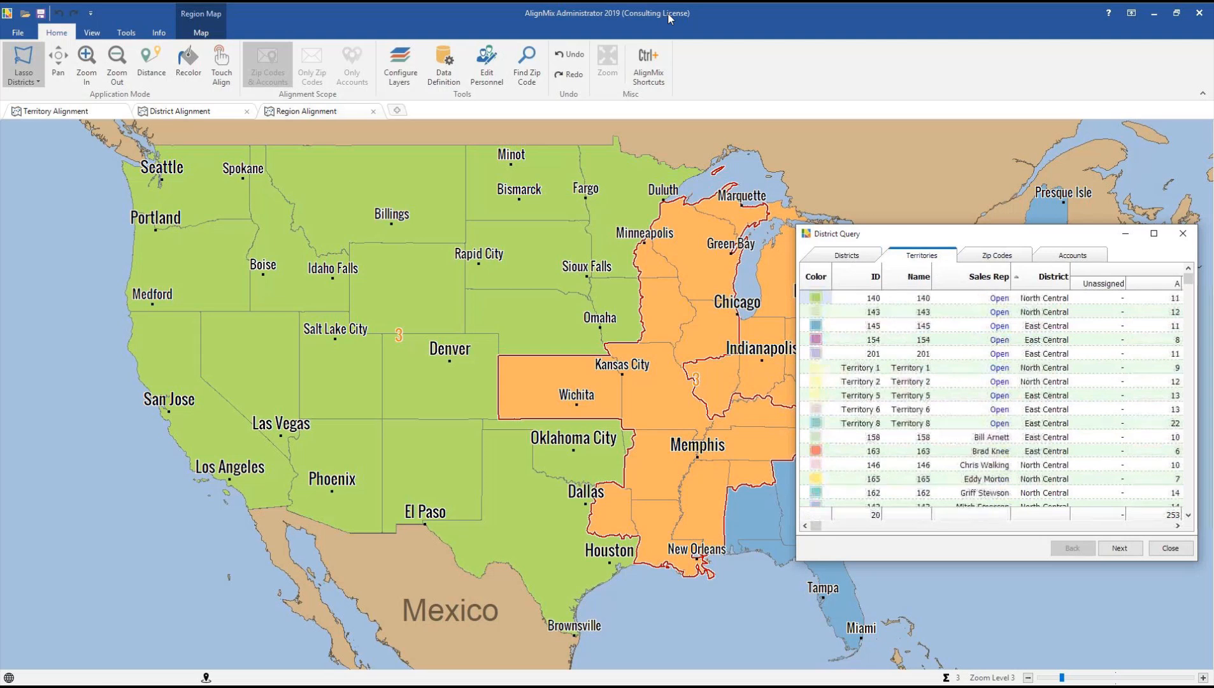
click(997, 255)
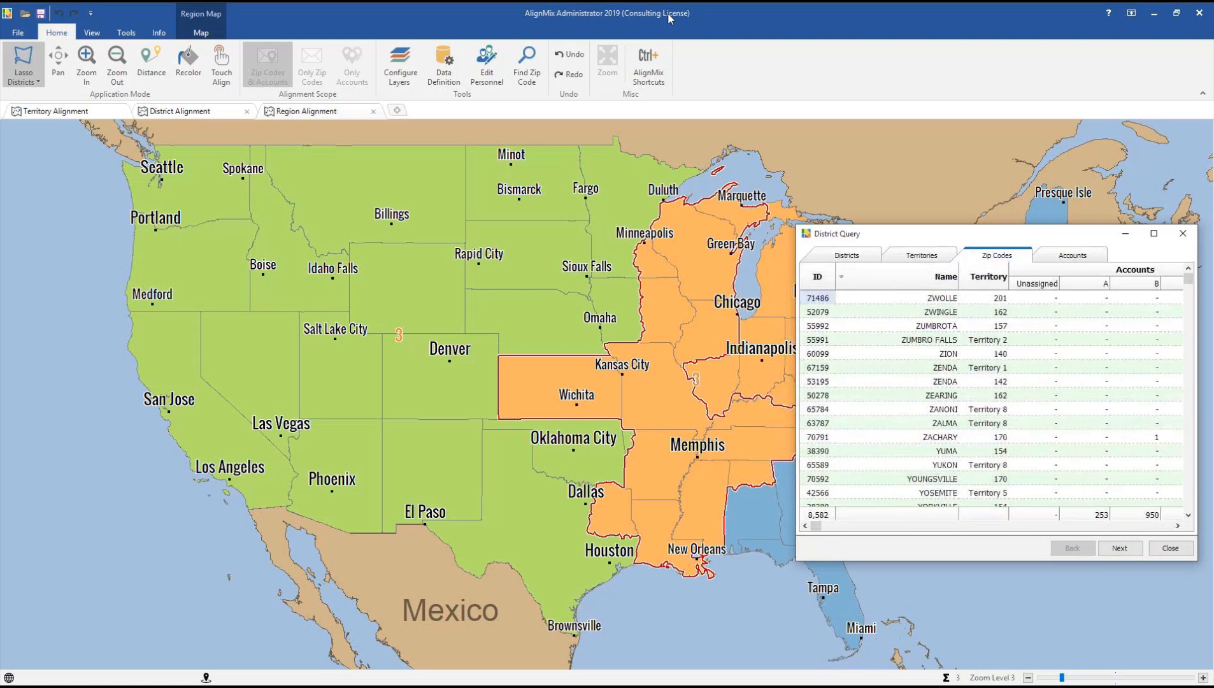
click(1072, 255)
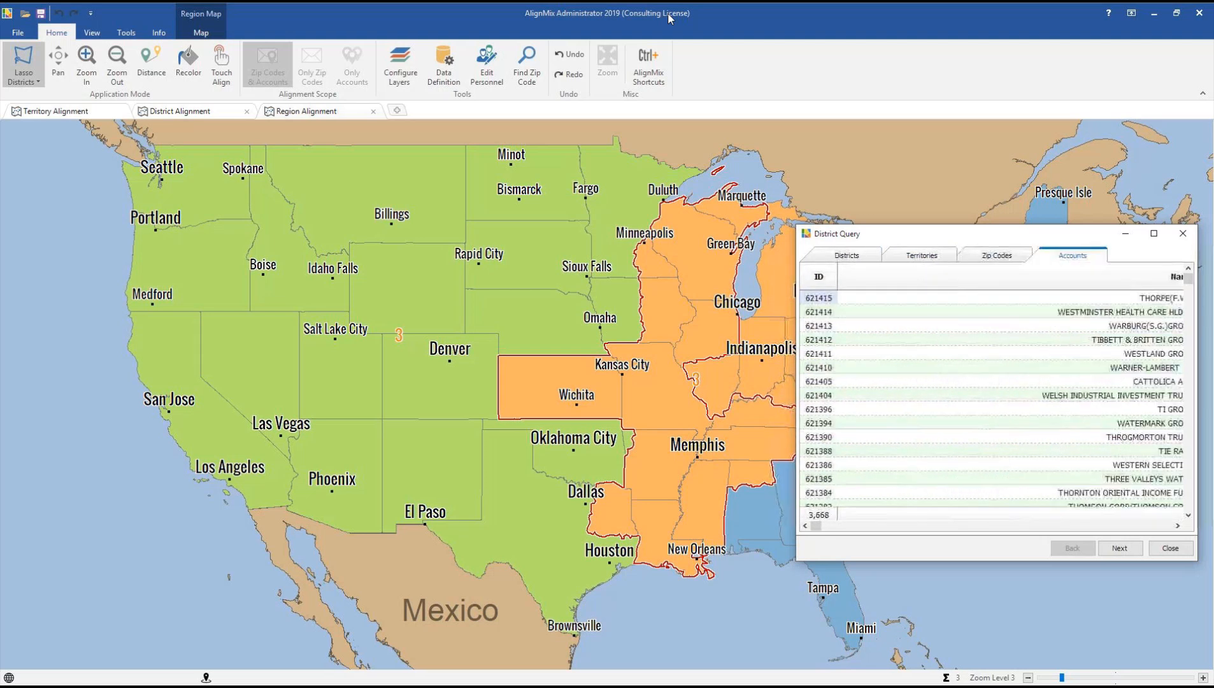
click(847, 256)
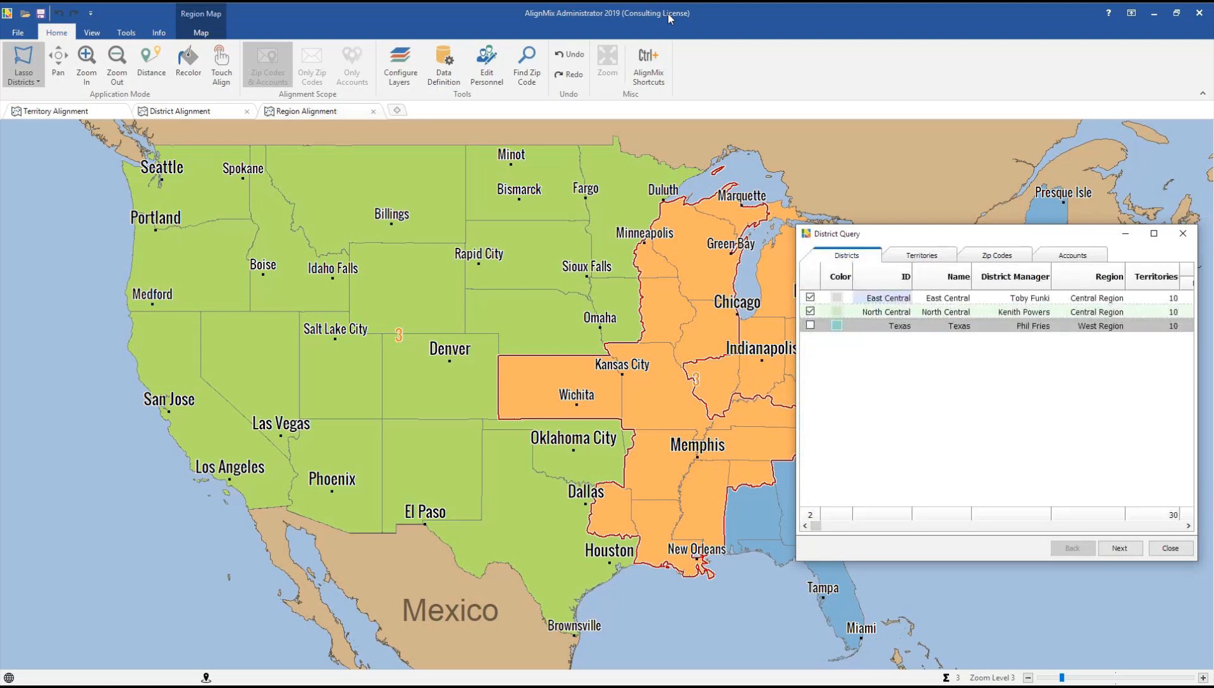
Examine the Assign Districts to a Region and Delete Districts actions, and close the query without applying any.
click(1119, 548)
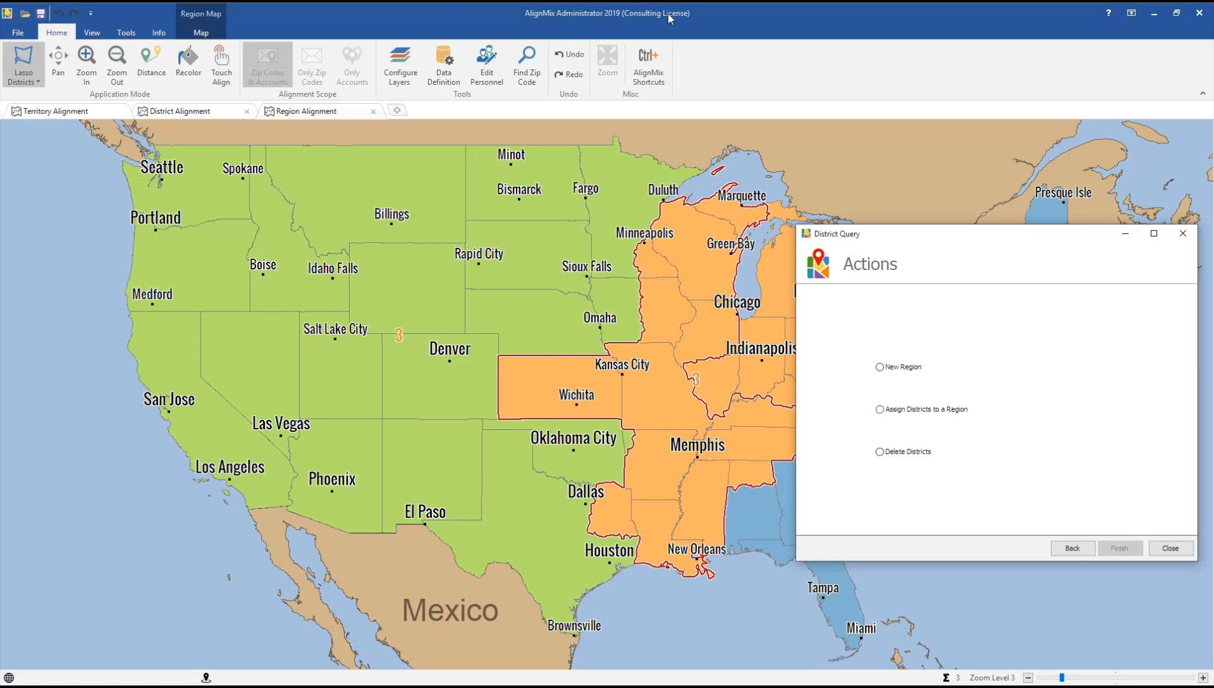
click(880, 409)
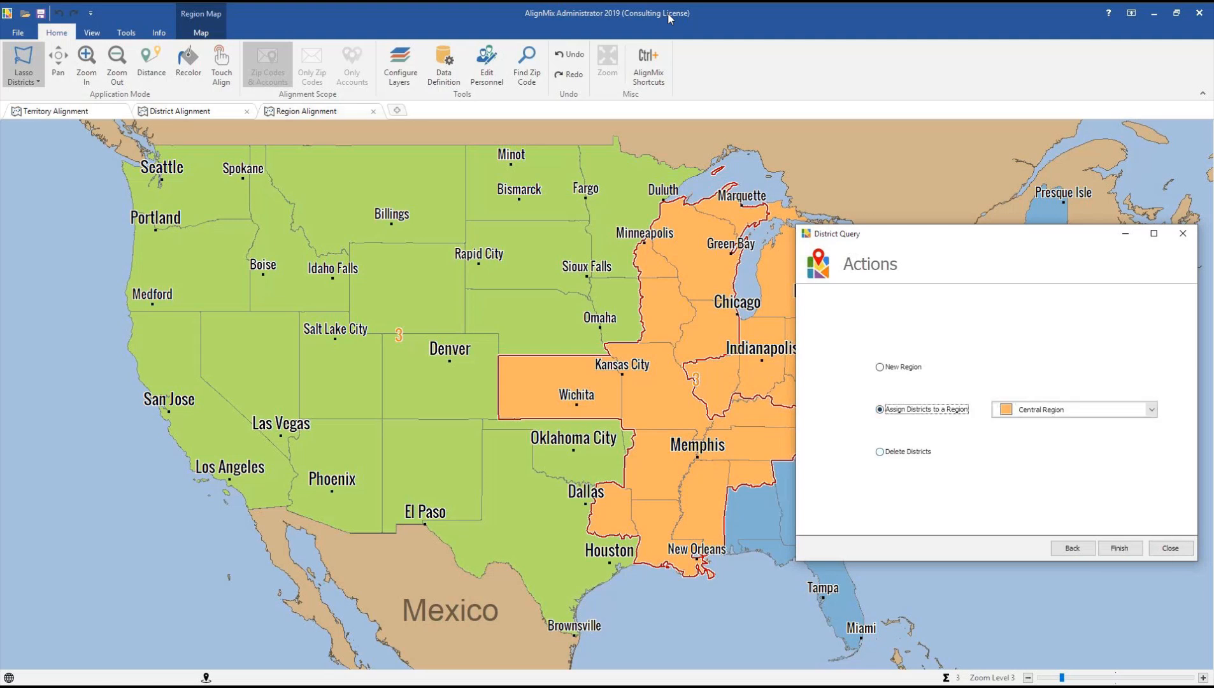
click(879, 452)
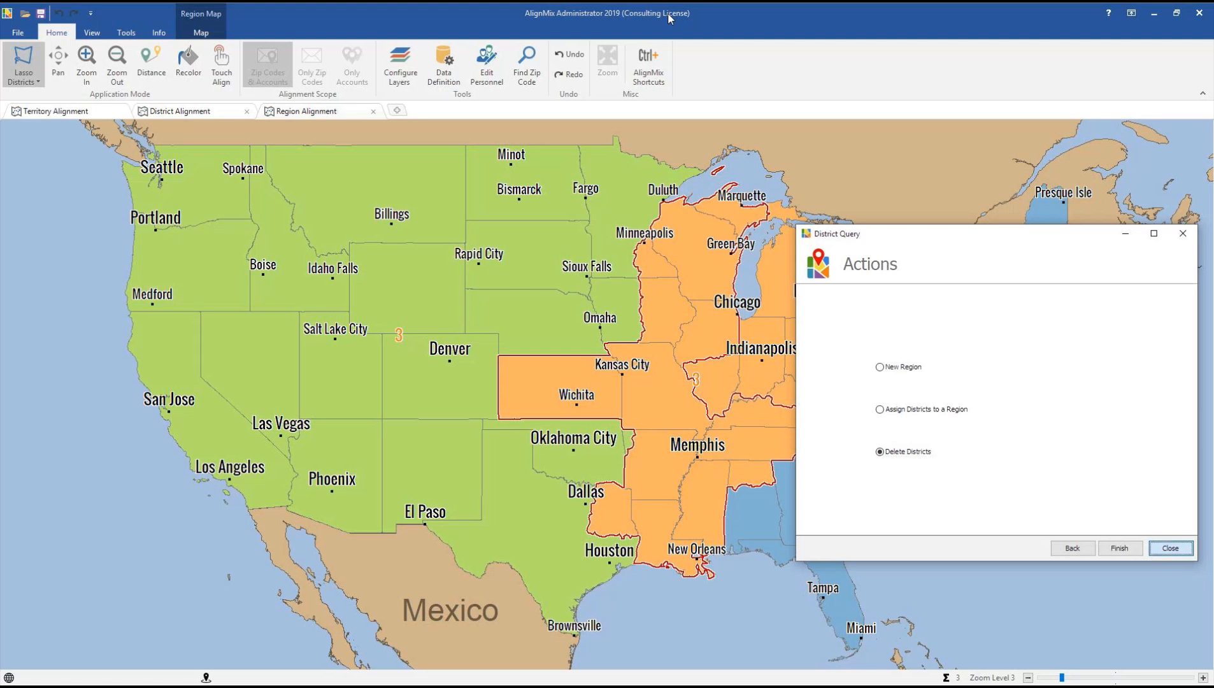
key(Return)
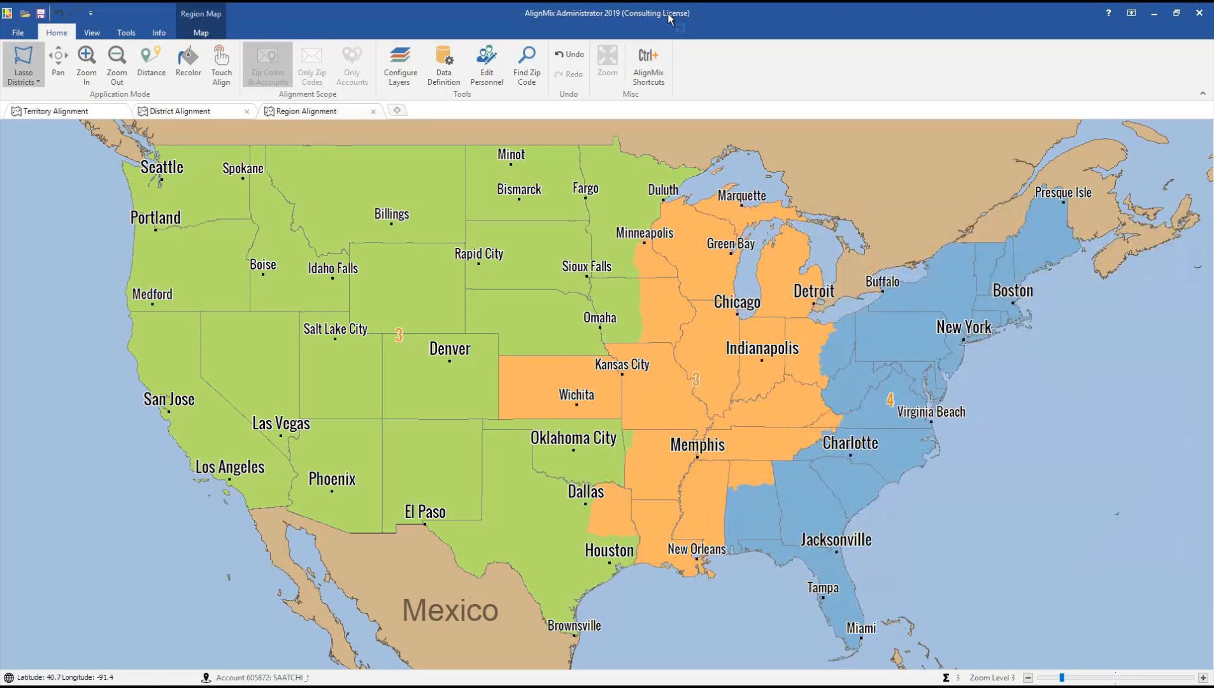
Query the green West Region on the map with Lasso Regions, and close the query without applying any action.
click(23, 78)
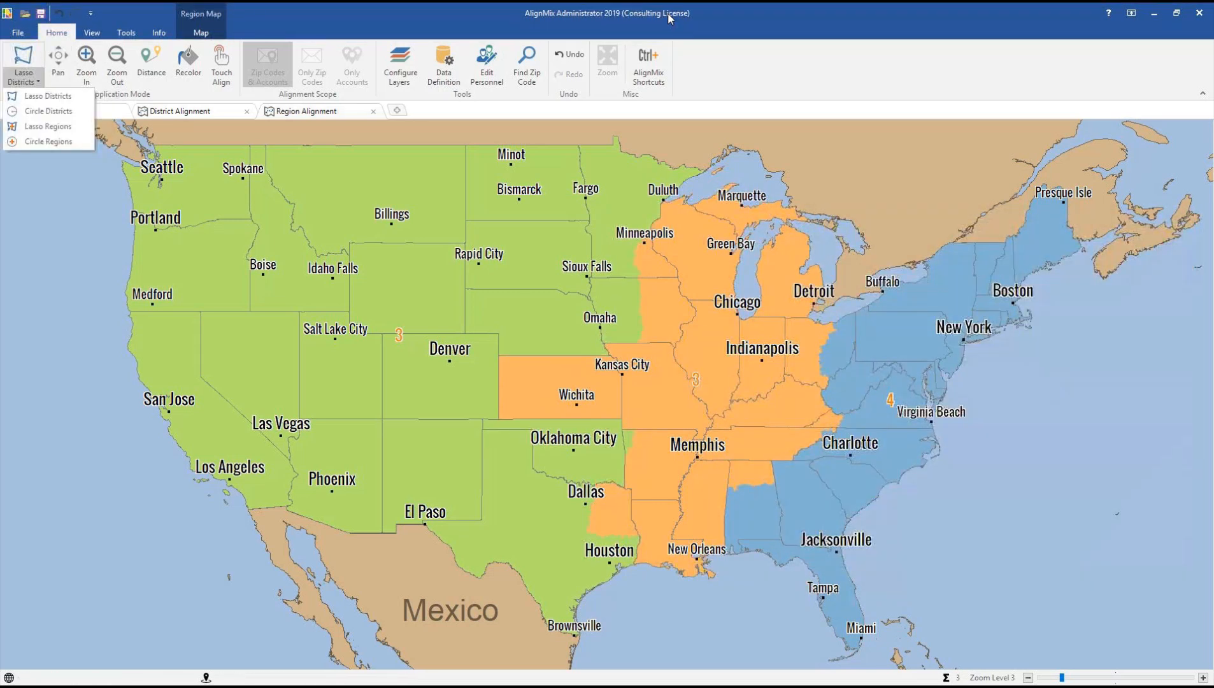
click(47, 127)
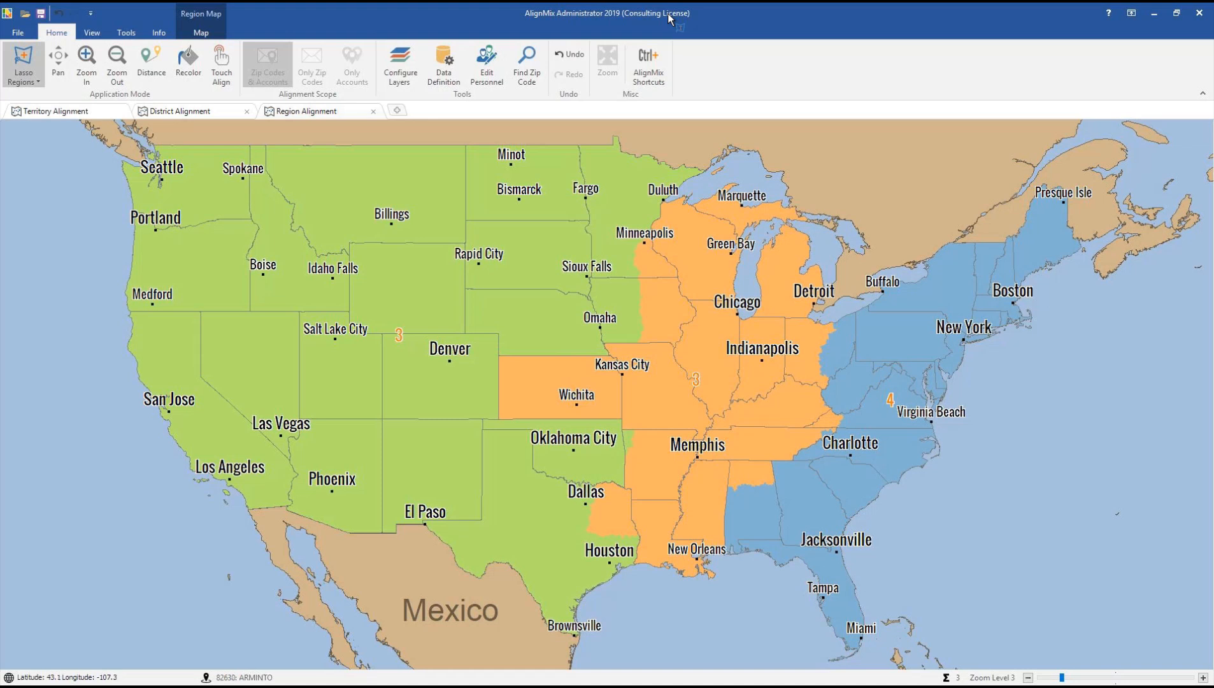
click(411, 287)
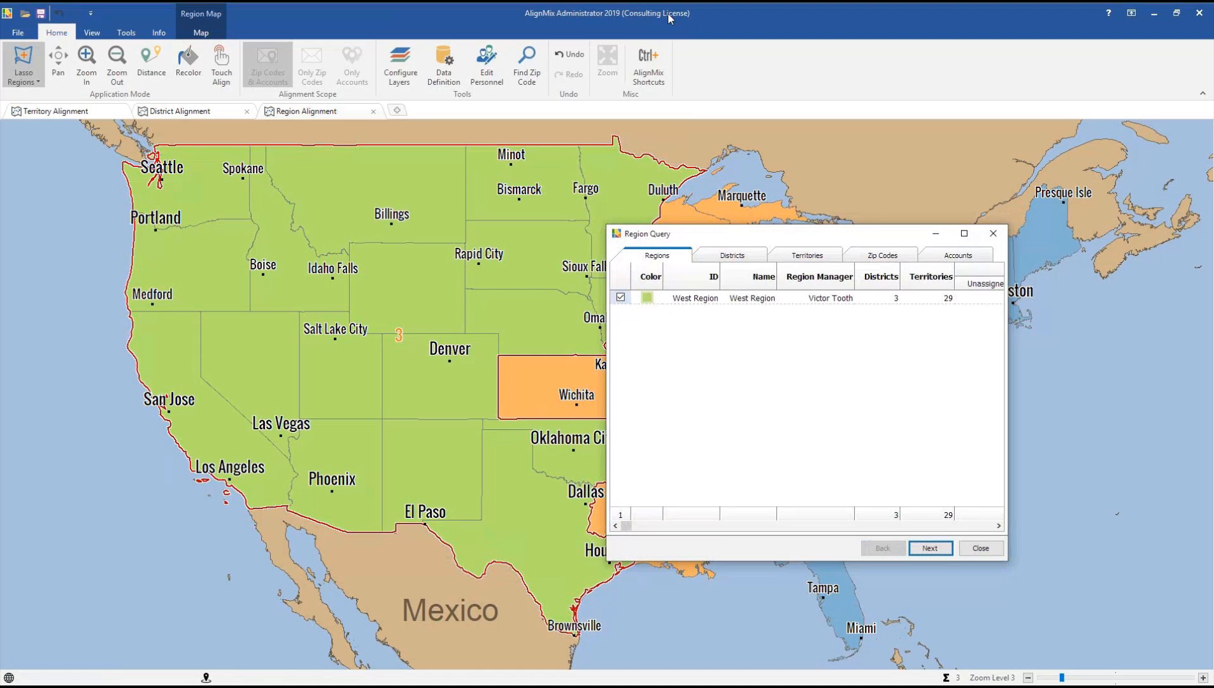
click(980, 548)
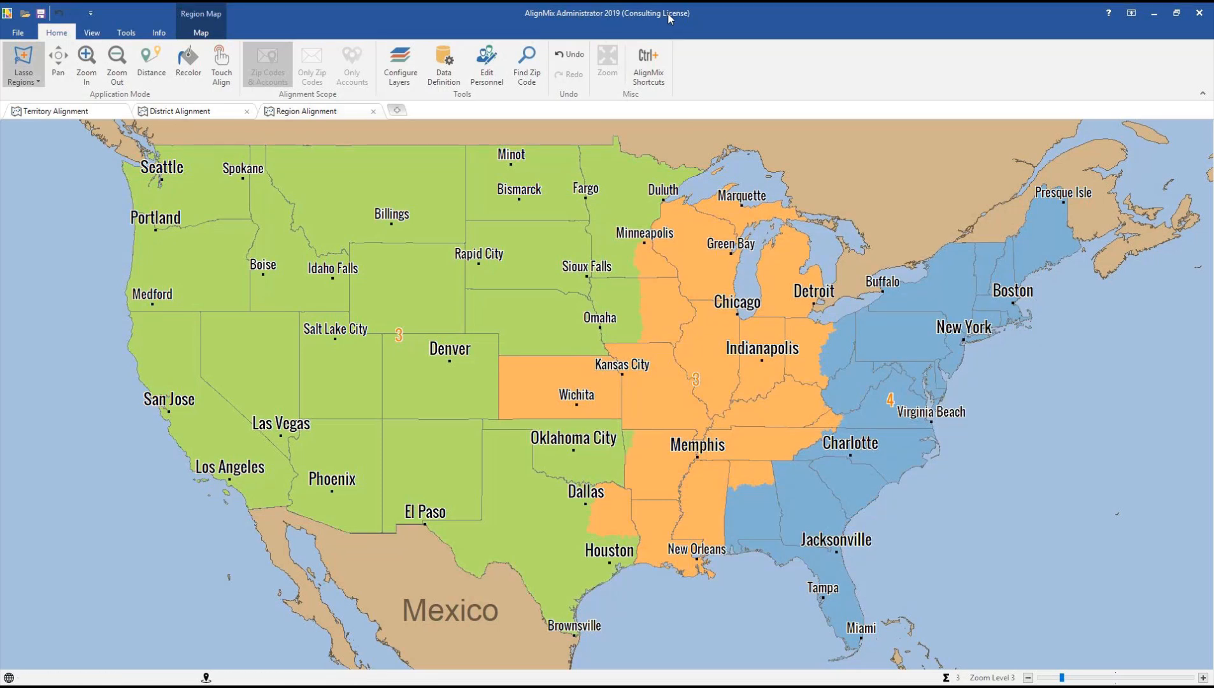
key(alt+Tab)
key(Right)
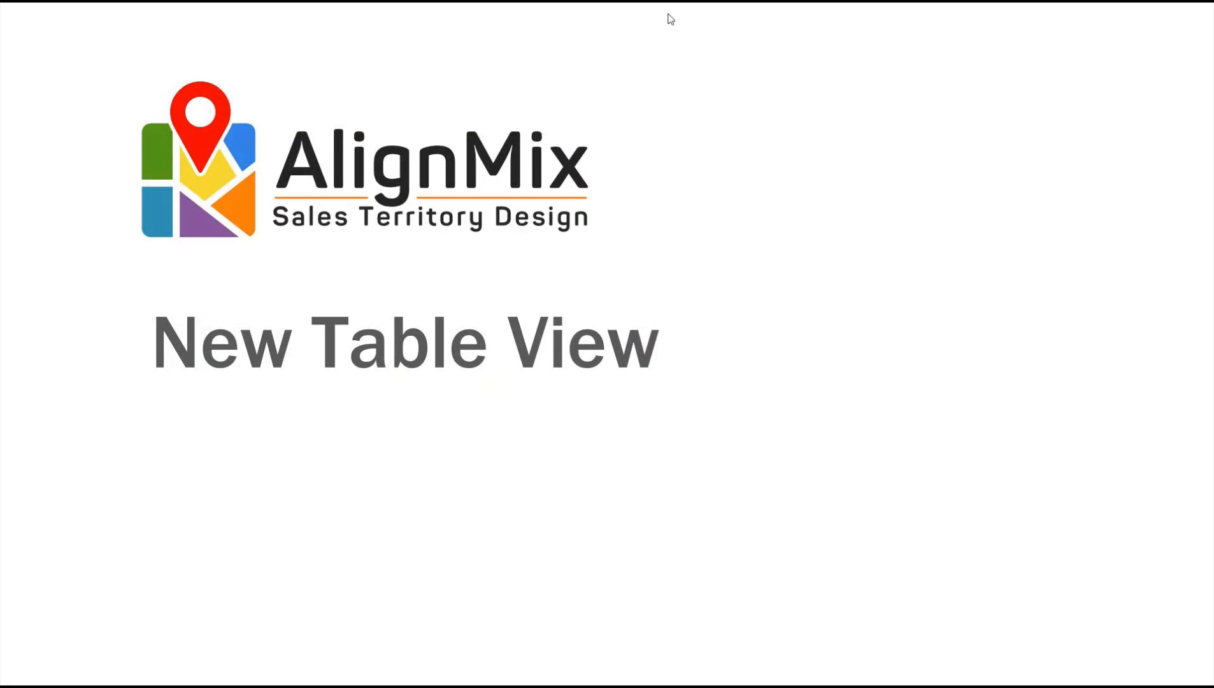
key(alt+Tab)
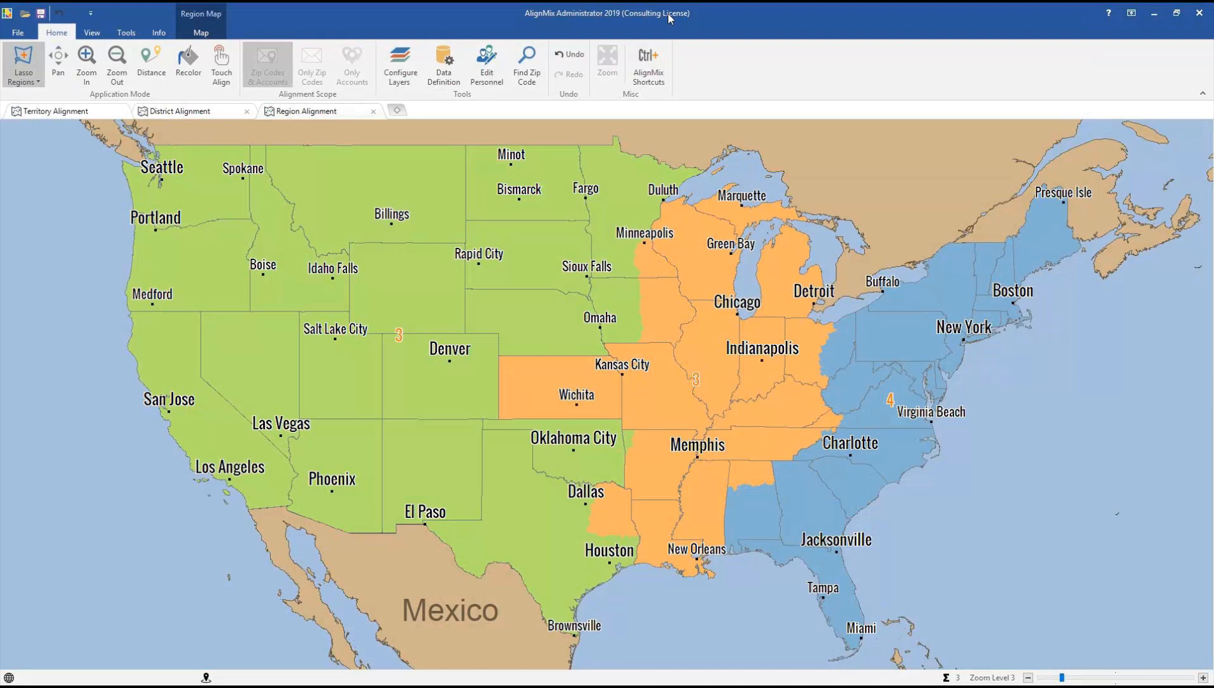
Add a table view of the territories and their attributes, and sort it by sales rep in ascending order.
click(397, 110)
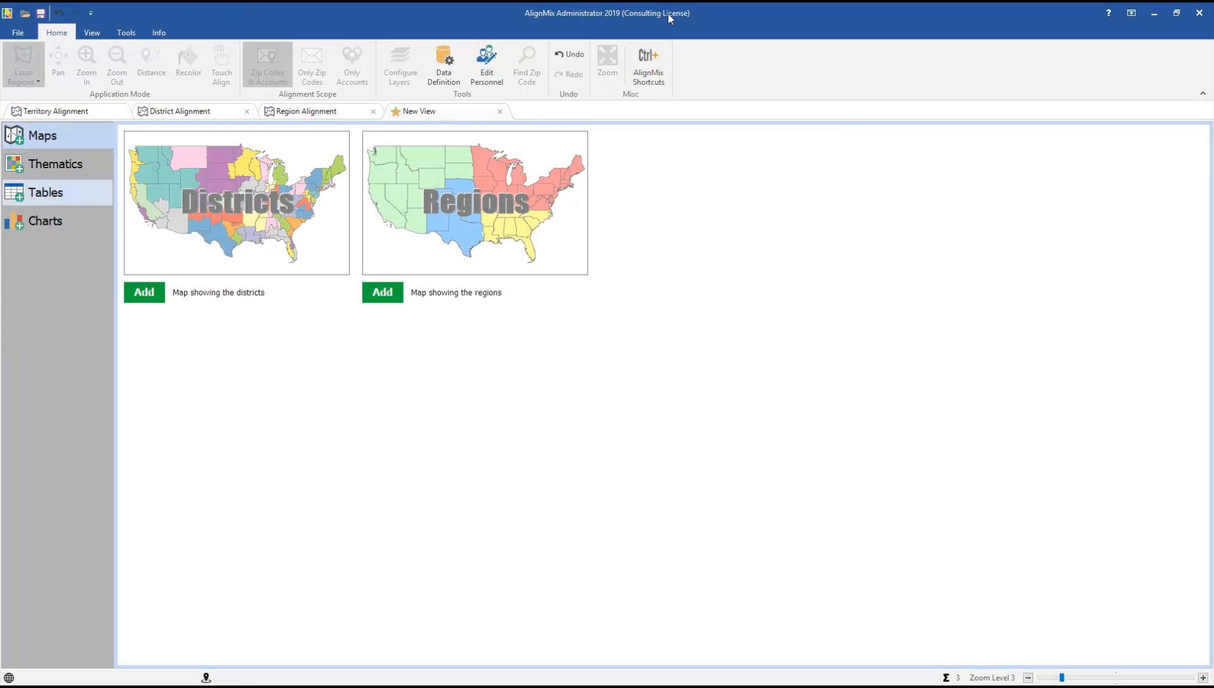
click(57, 193)
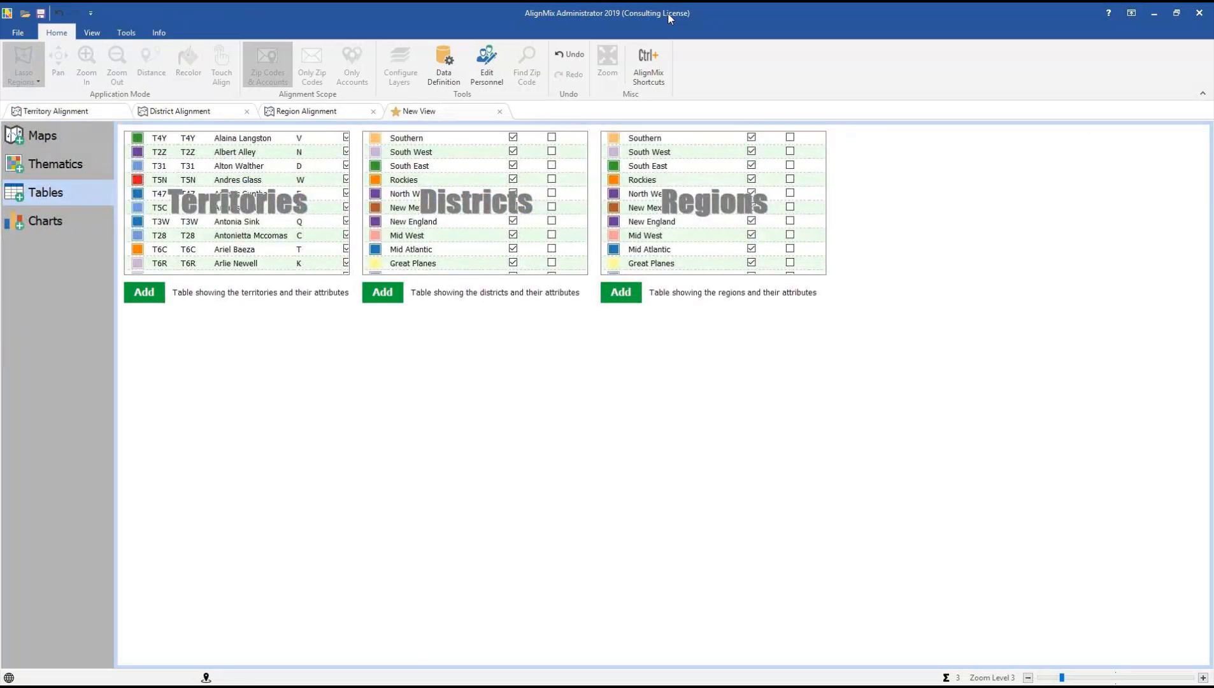
click(145, 292)
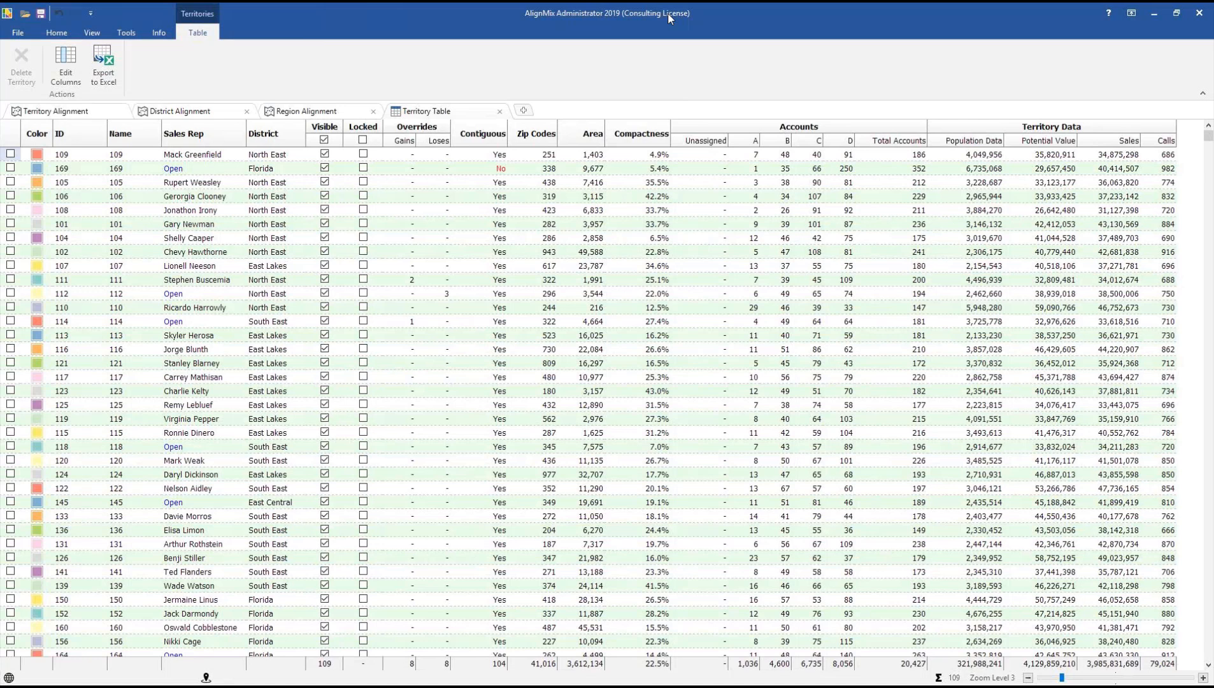
click(204, 134)
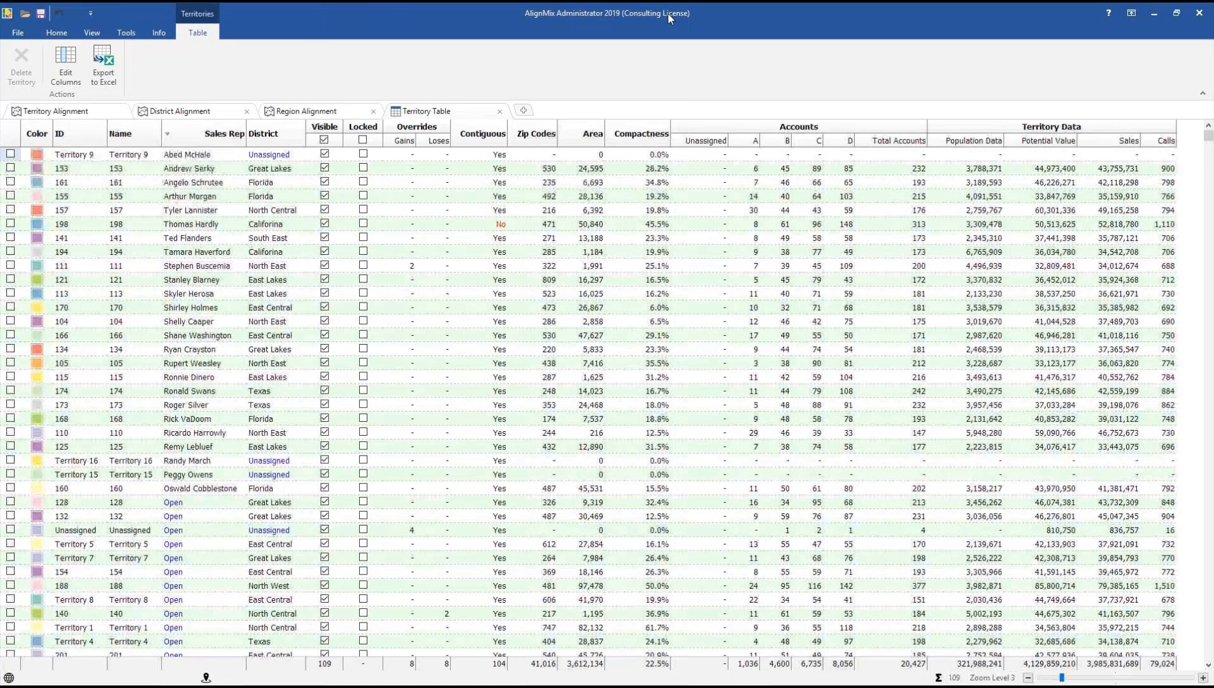
click(203, 134)
Examine the sales rep and district choices of territory 161 without changing either.
click(276, 183)
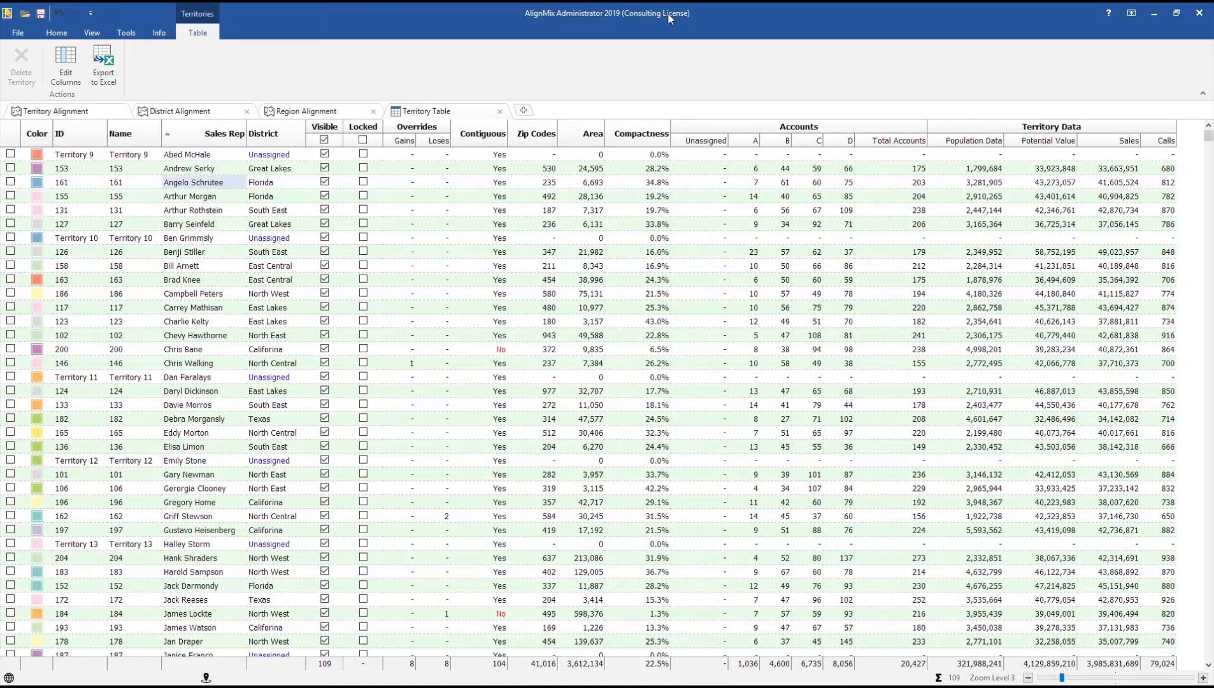
click(193, 183)
click(241, 183)
key(Escape)
key(Escape)
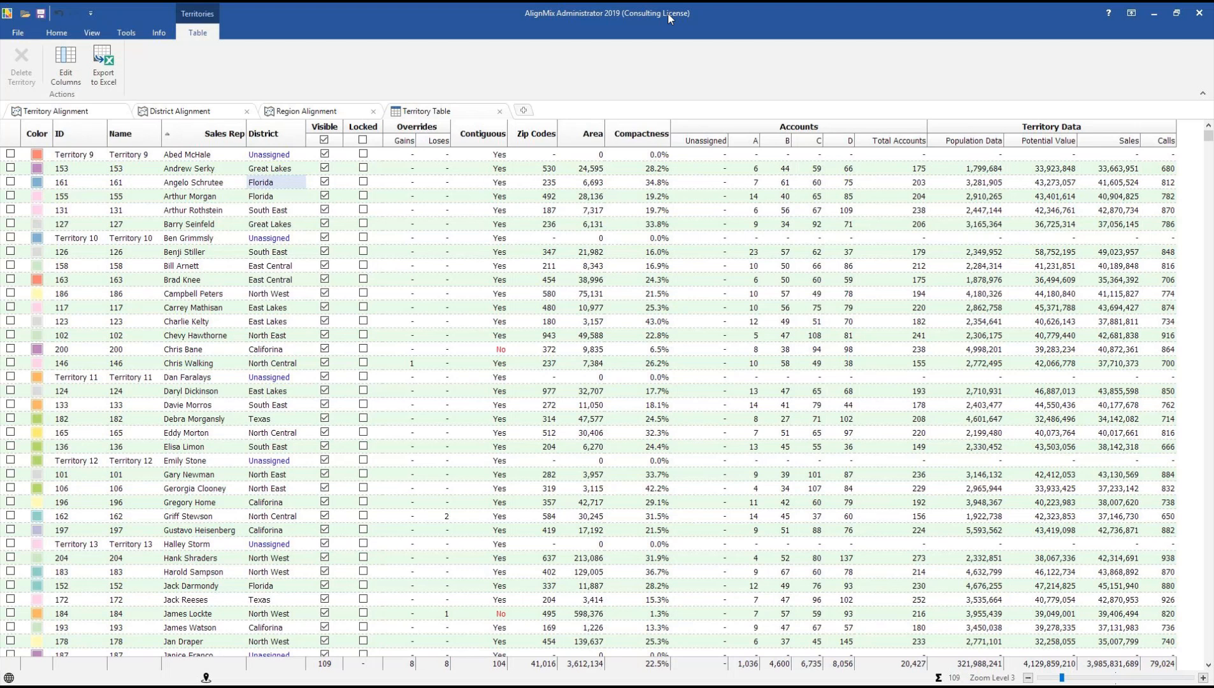
Sort the territory table by unassigned accounts, and turn off the Unassigned, C and D columns in its column settings.
click(705, 141)
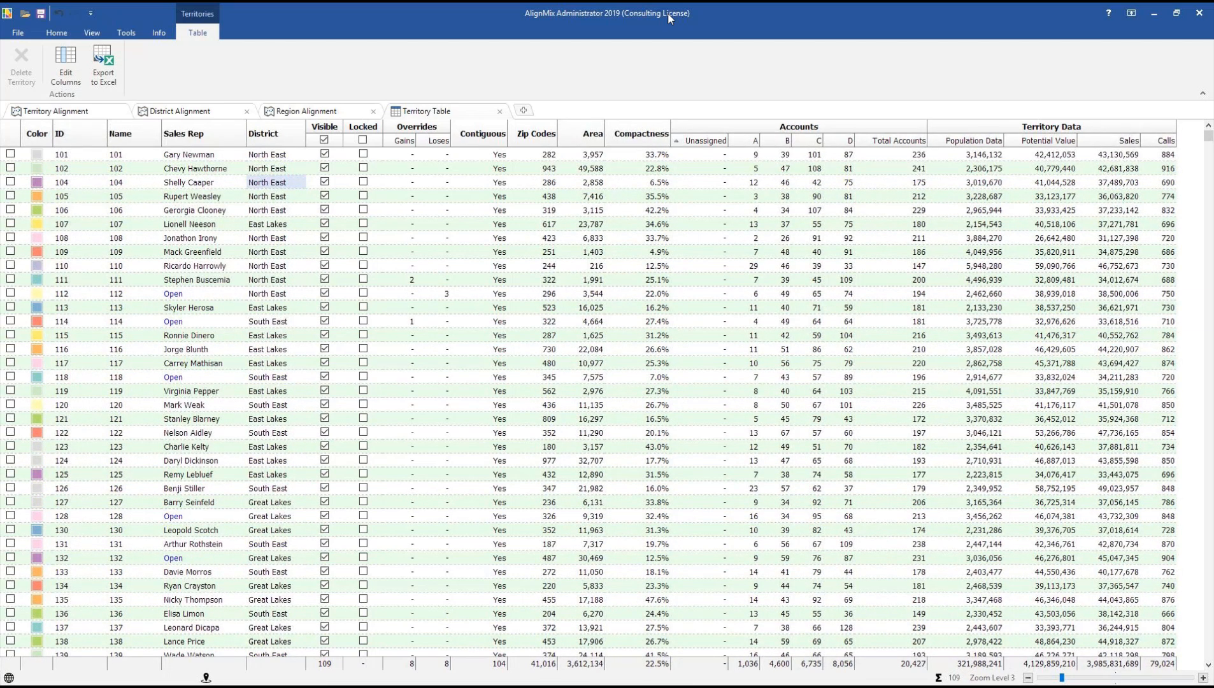
click(66, 64)
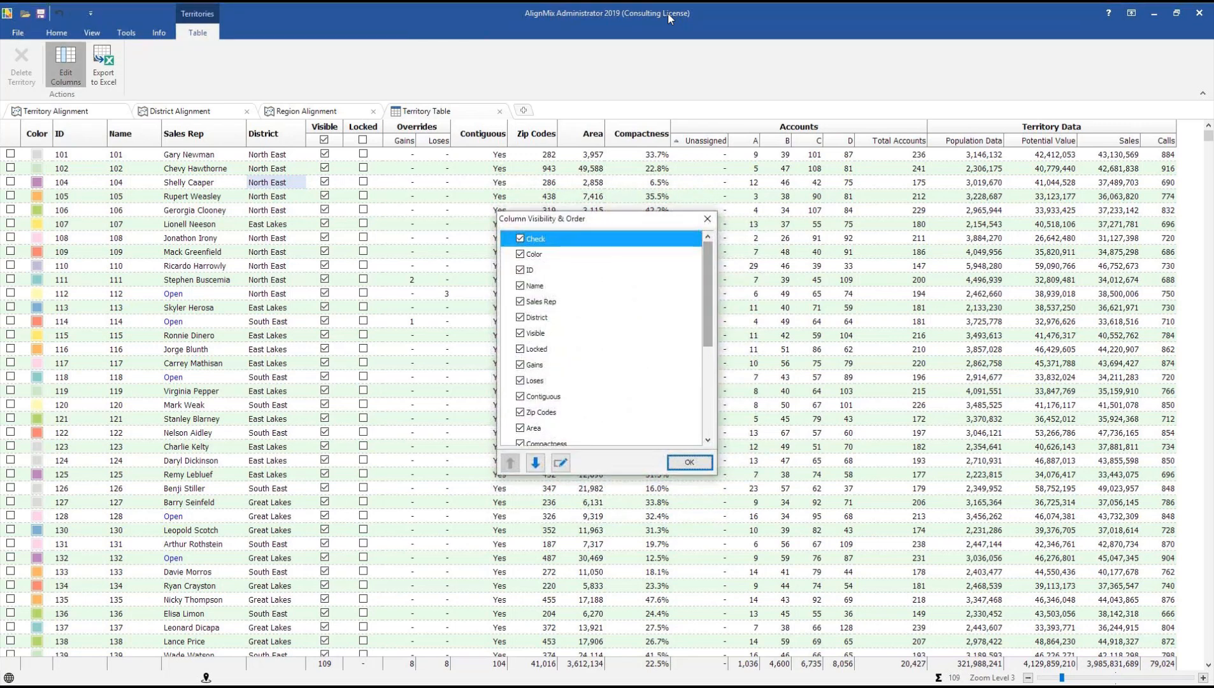
drag(707, 293, 708, 325)
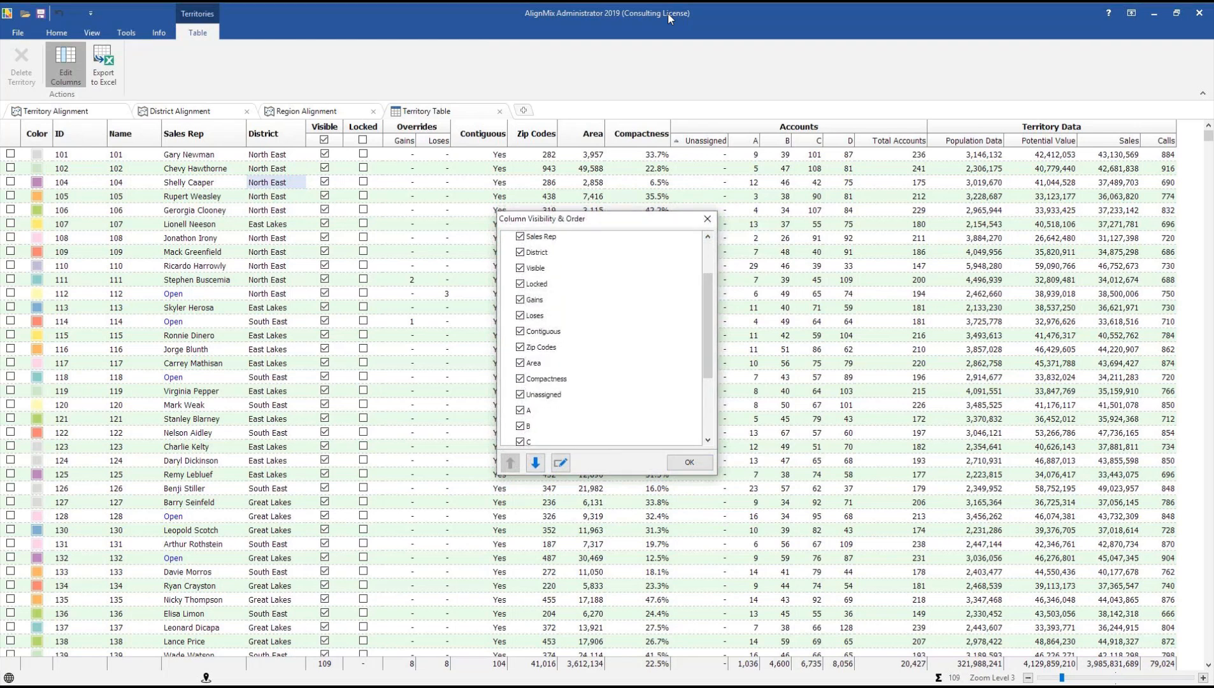
drag(708, 325, 707, 383)
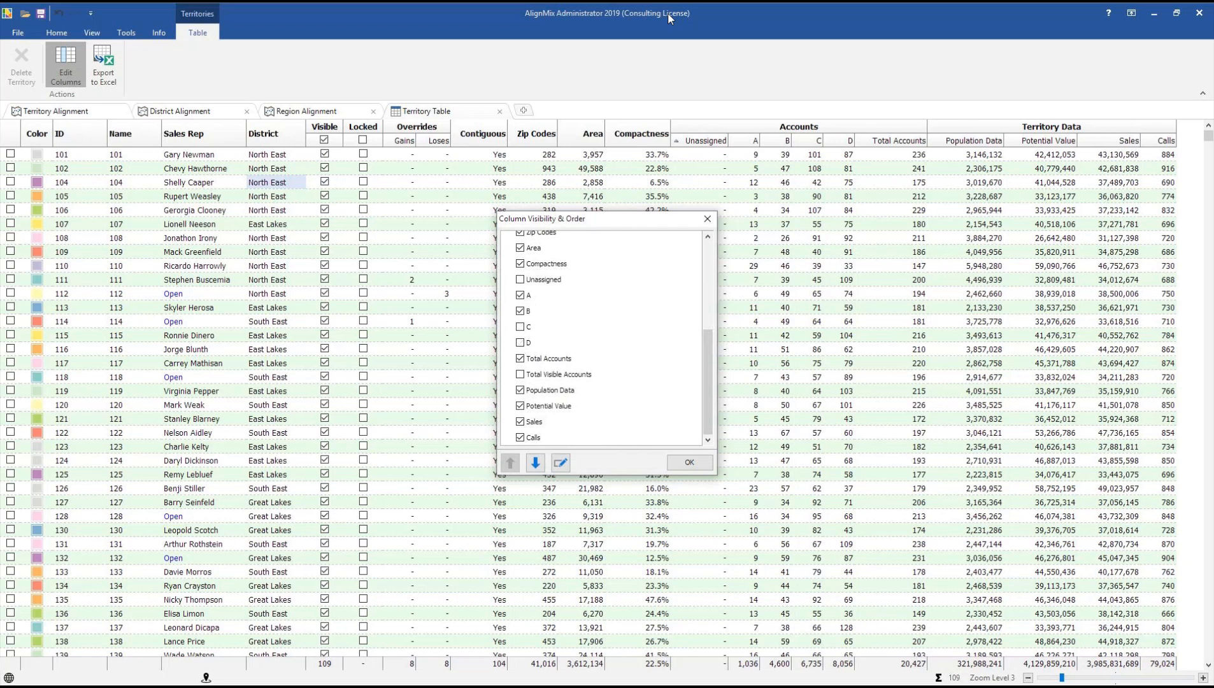
Rename the Total Visible Accounts column as Target Accounts and apply the column settings.
click(559, 374)
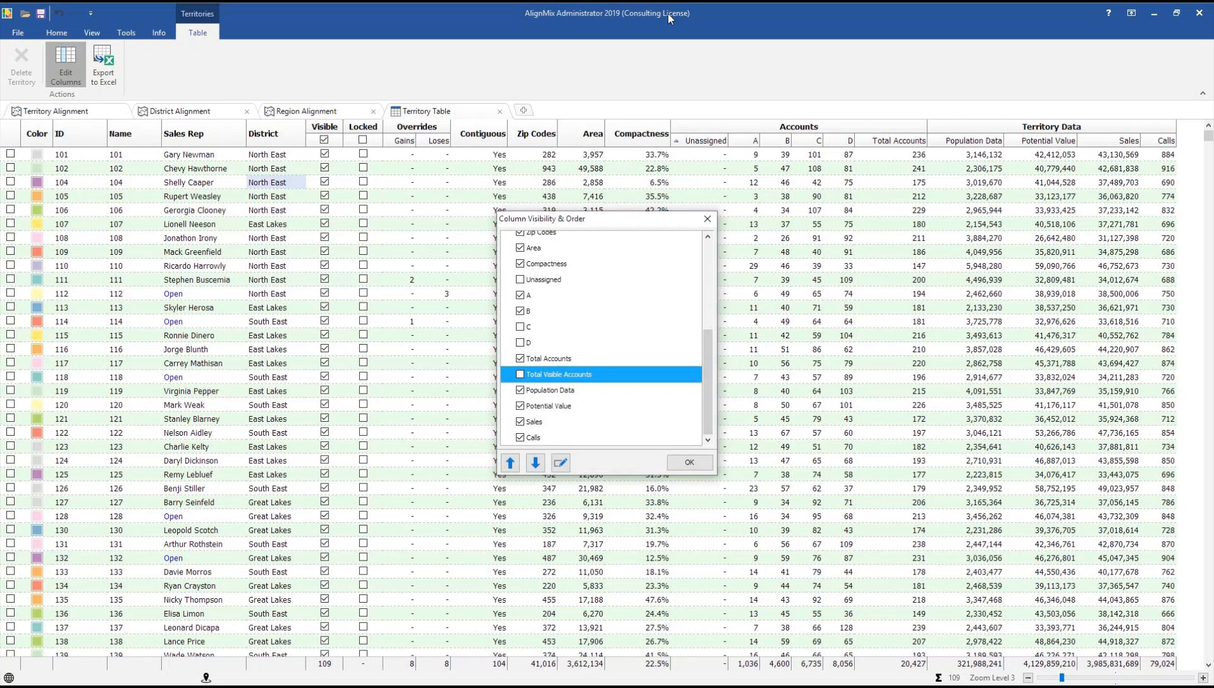
click(561, 462)
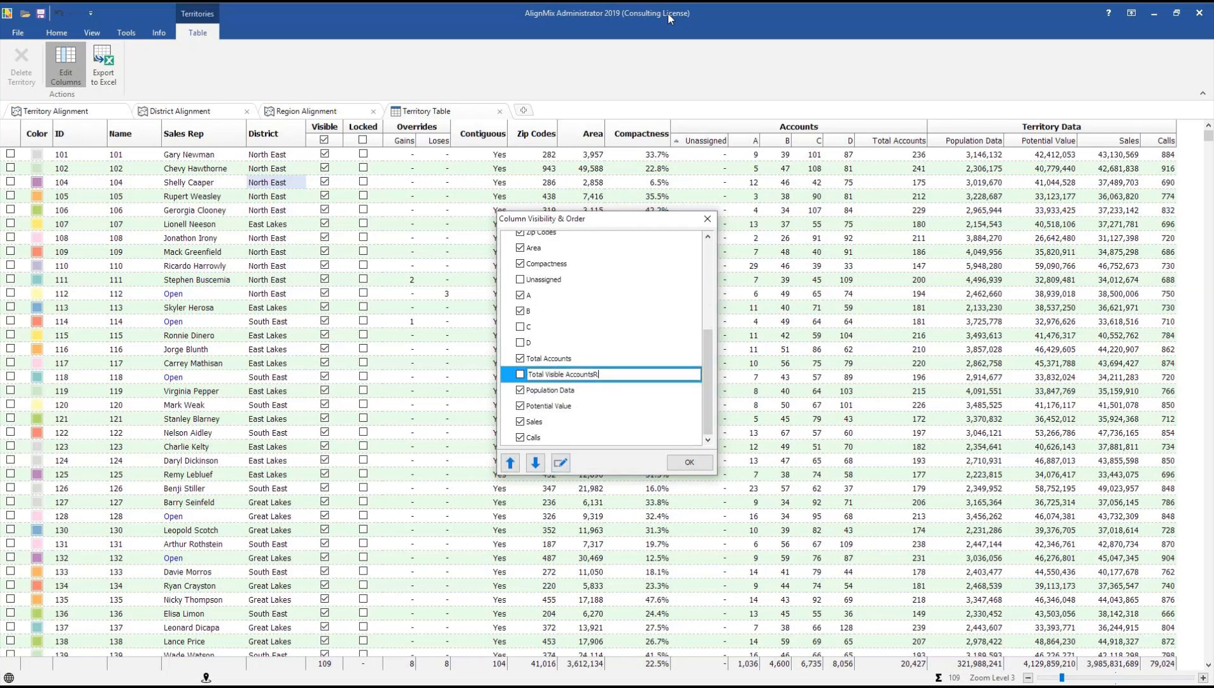
key(BackSpace)
key(BackSpace)
key(BackSpace)
key(BackSpace)
key(BackSpace)
key(BackSpace)
key(BackSpace)
key(BackSpace)
key(BackSpace)
key(BackSpace)
key(BackSpace)
key(BackSpace)
key(BackSpace)
key(BackSpace)
key(BackSpace)
key(BackSpace)
key(BackSpace)
key(BackSpace)
key(BackSpace)
key(BackSpace)
text(Target Accounts)
key(Return)
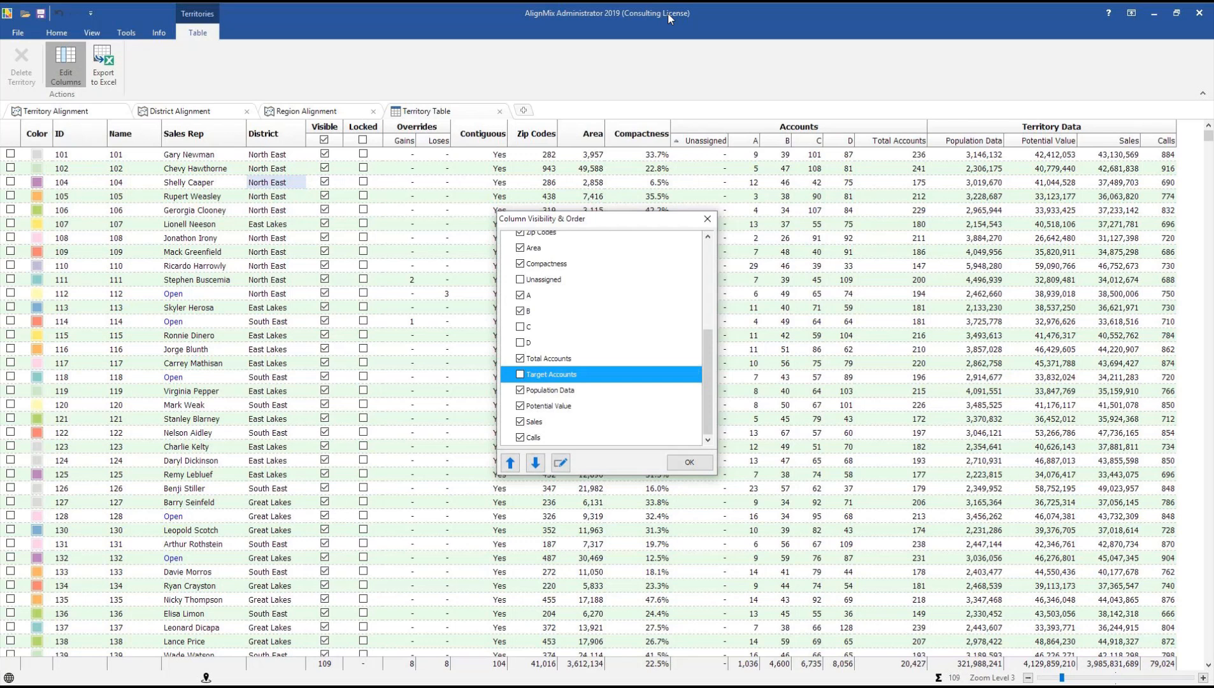
key(Return)
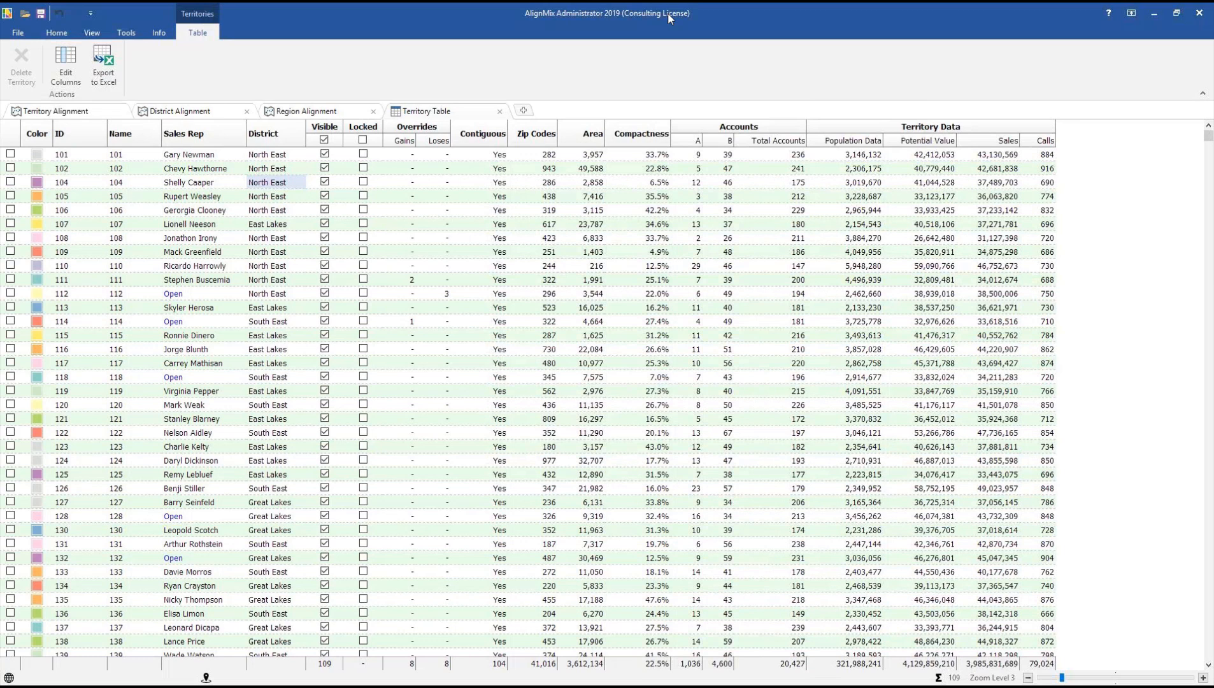
Show the Target Accounts column in the territory table and sort the territories by total accounts in descending order.
click(66, 66)
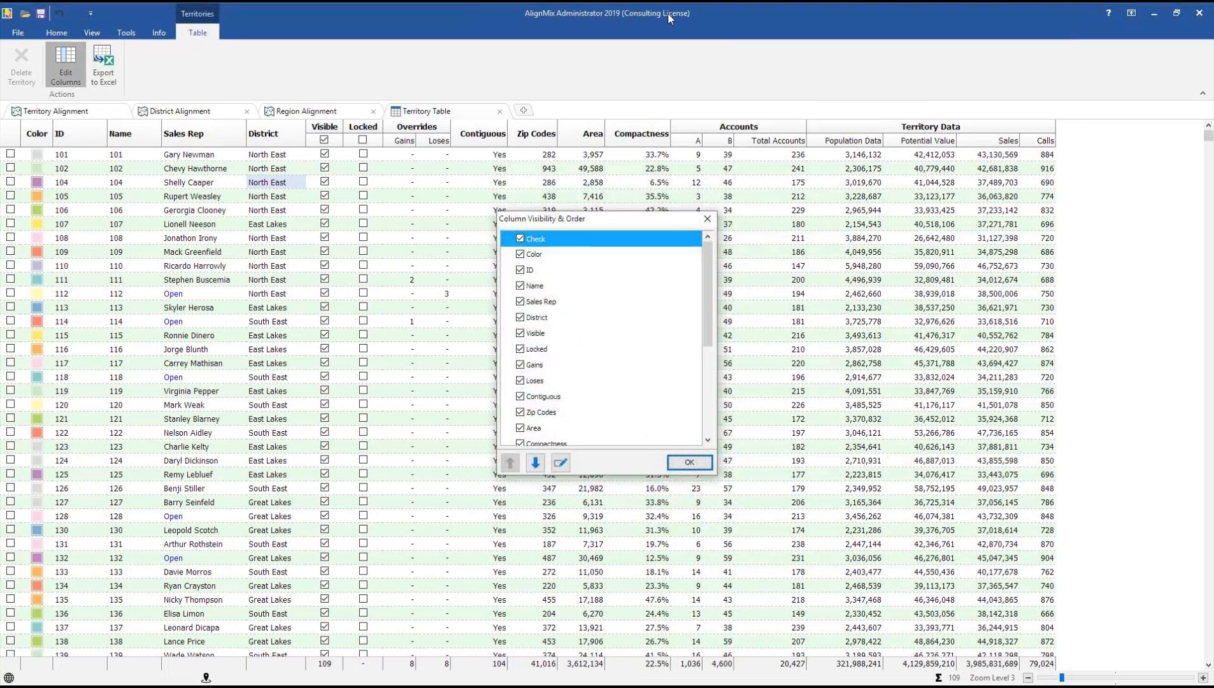
scroll(600, 339, down, 1)
scroll(601, 339, down, 2)
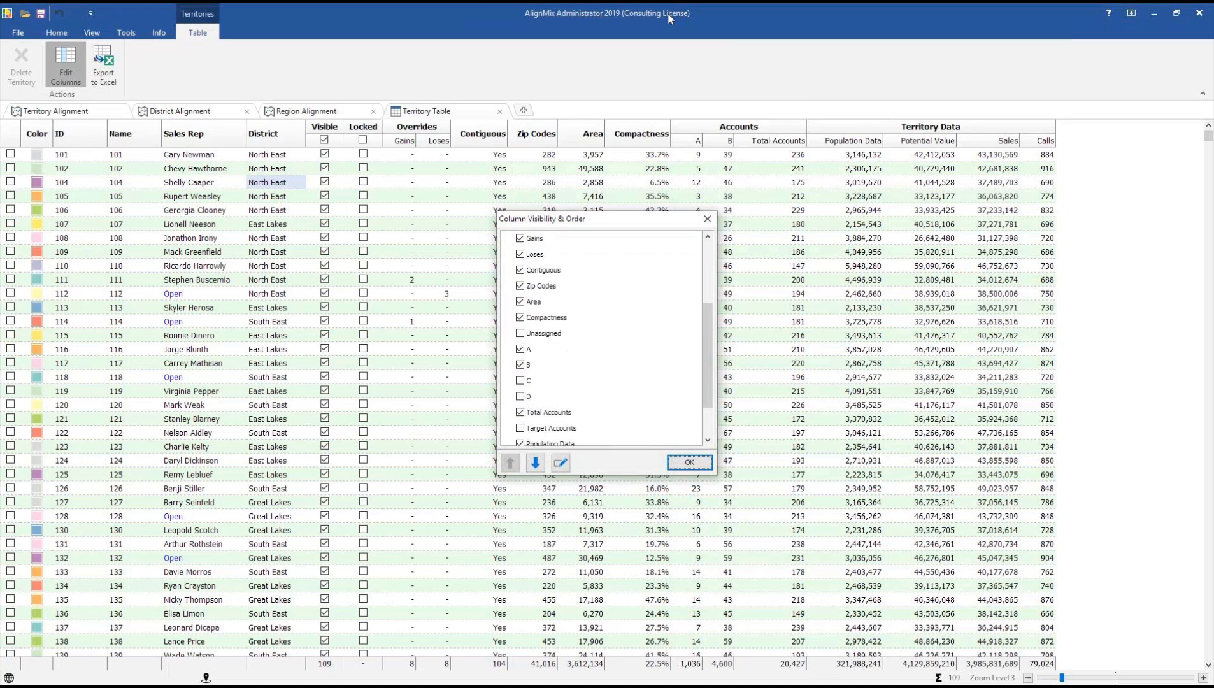
key(Return)
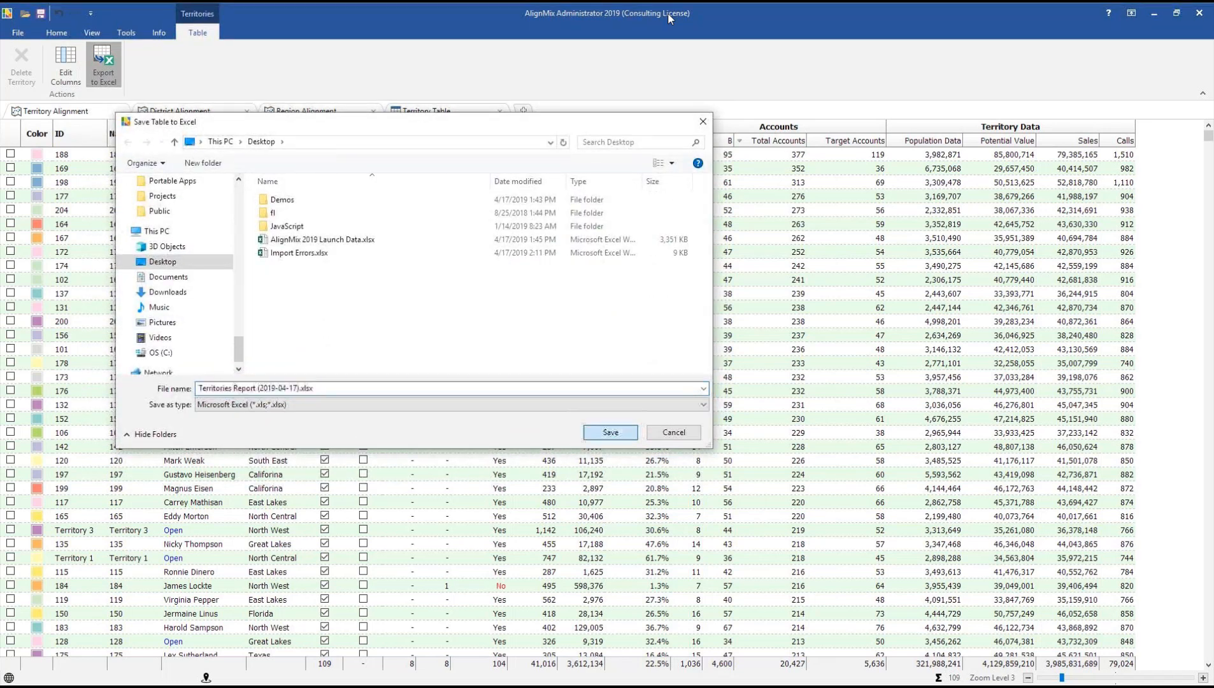
Export the territory table to the desktop as Territories Report (2019-04-17).xlsx, look through the report in Excel and close it.
key(Return)
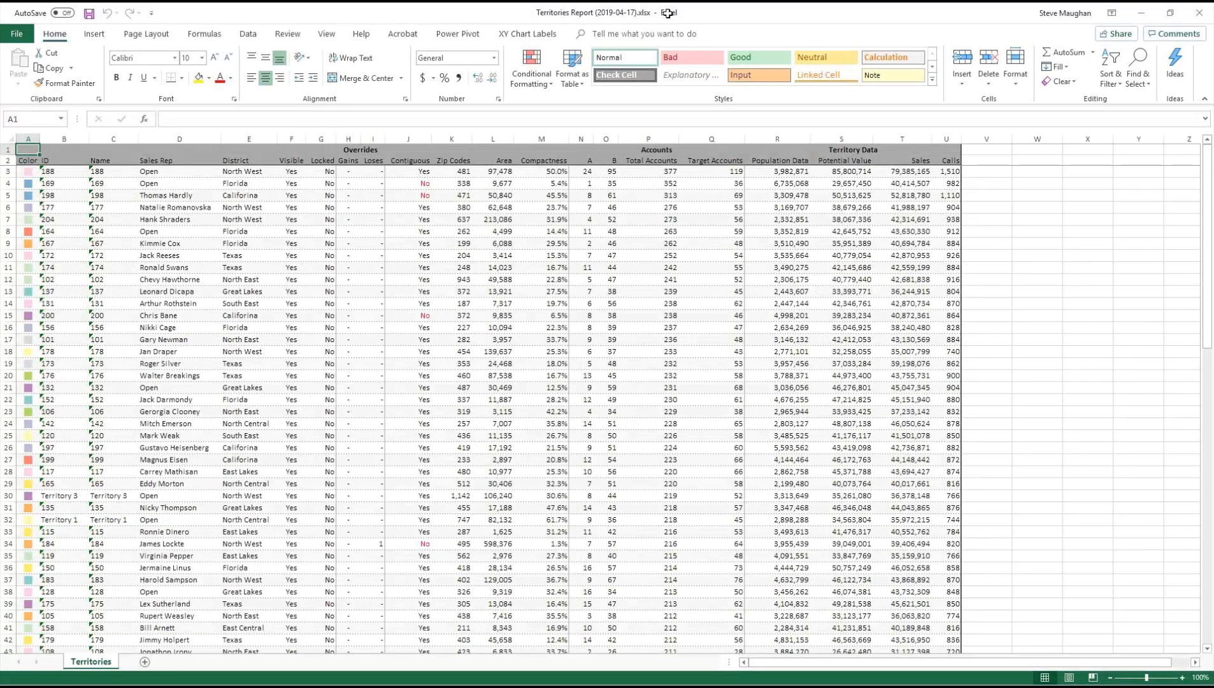
scroll(668, 13, down, 20)
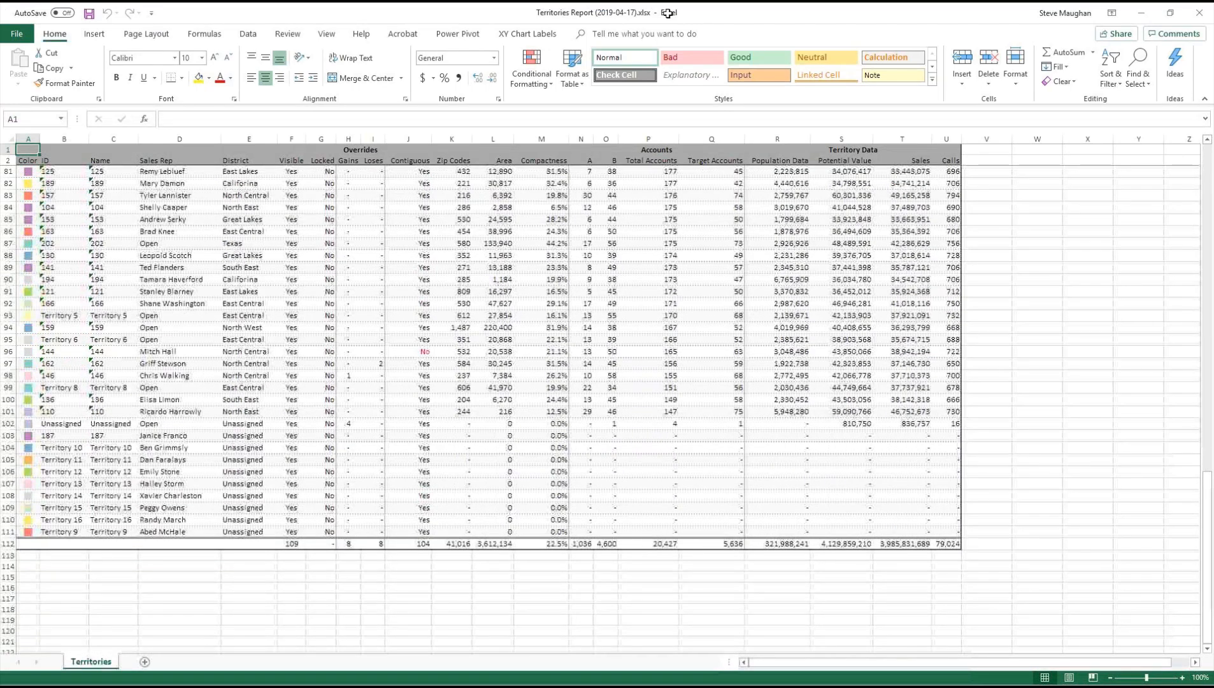
key(ctrl+Home)
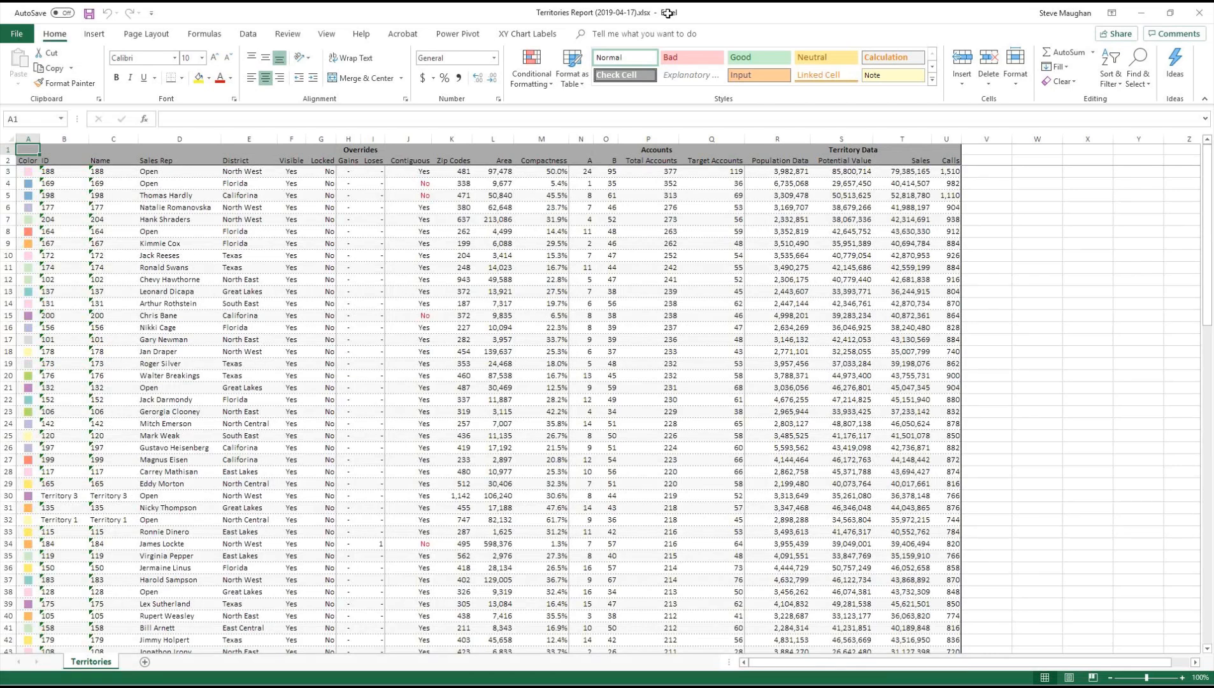
click(1199, 13)
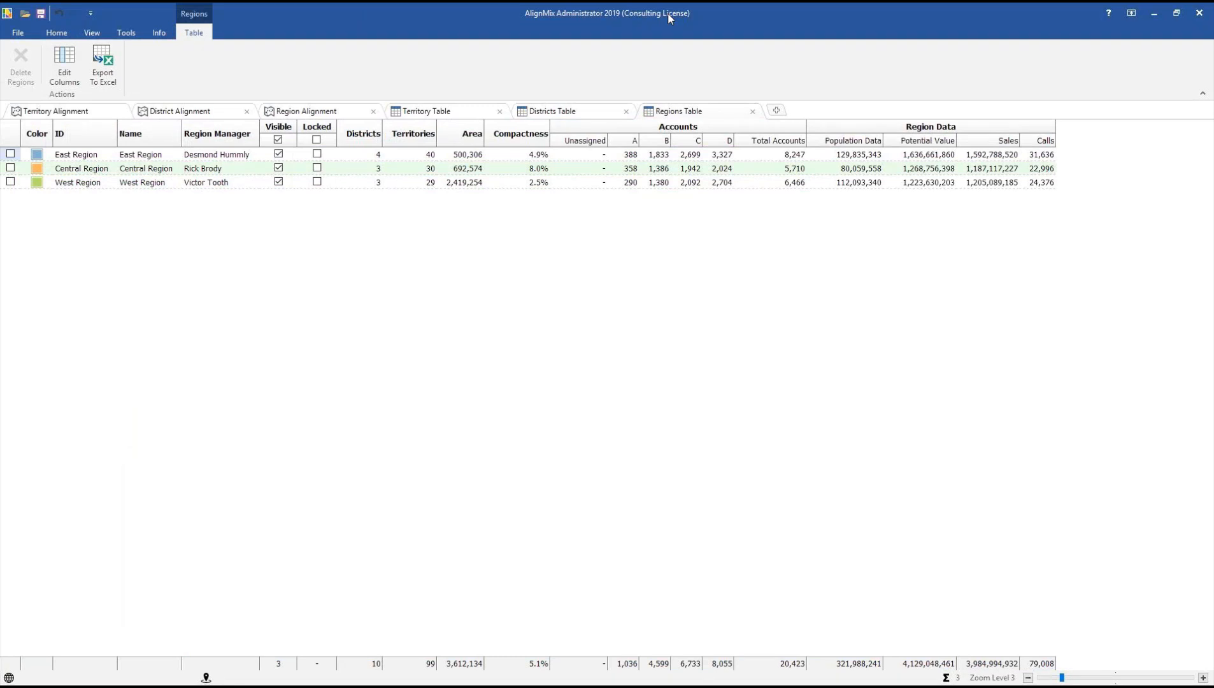
Select the Central Region in the regions table to make Delete Regions available, and clear the selection.
click(10, 168)
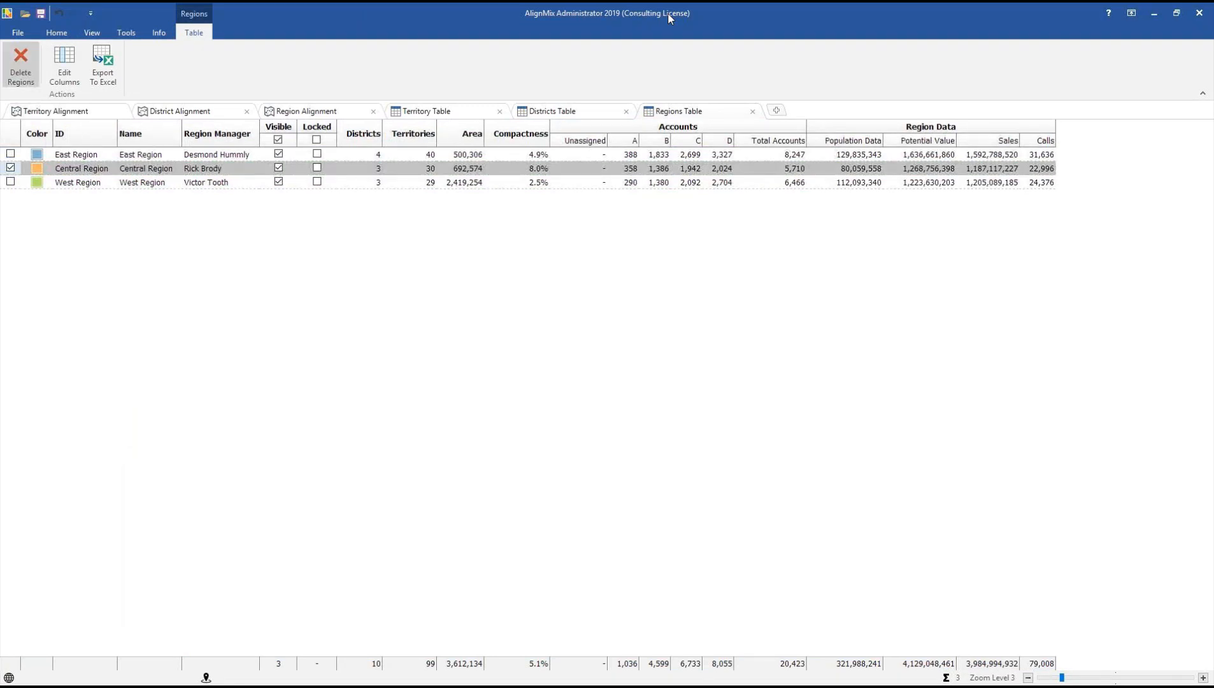
click(10, 168)
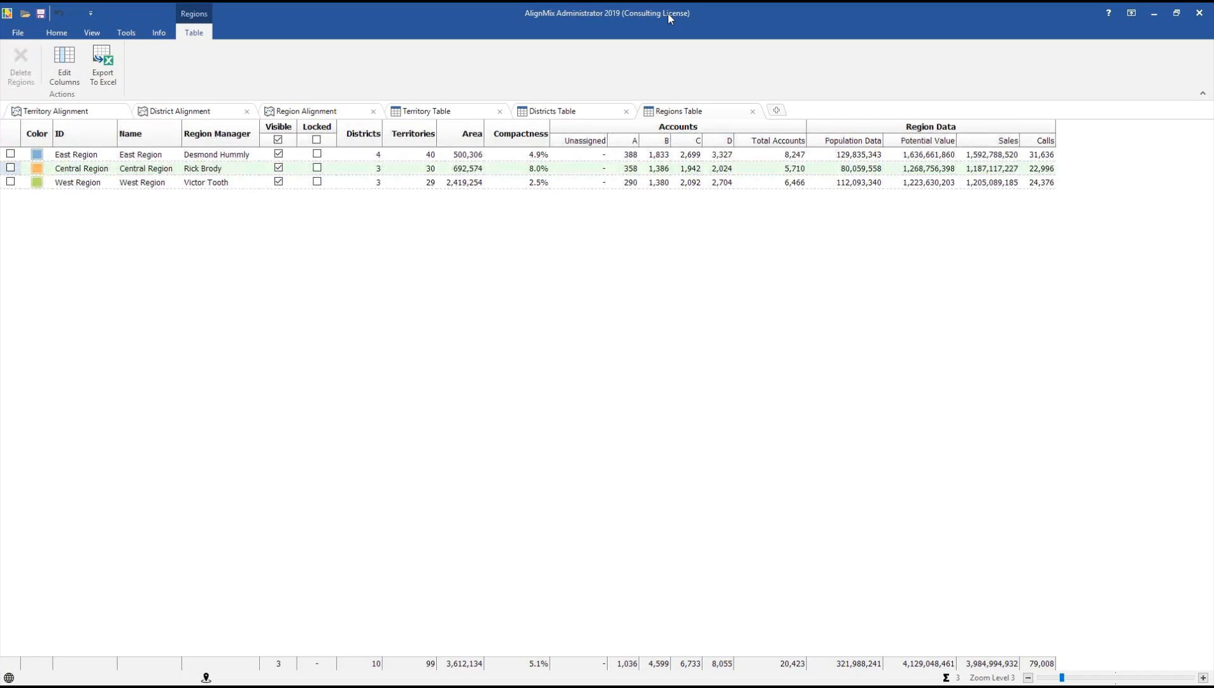
key(alt+Tab)
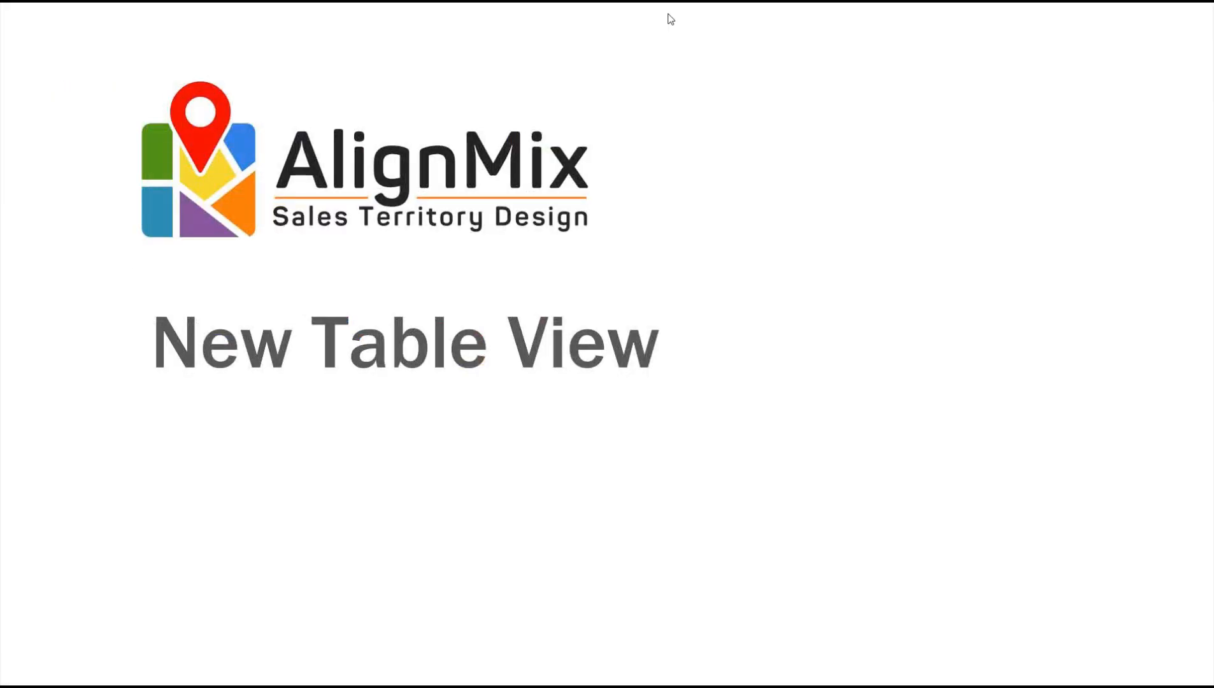
key(Right)
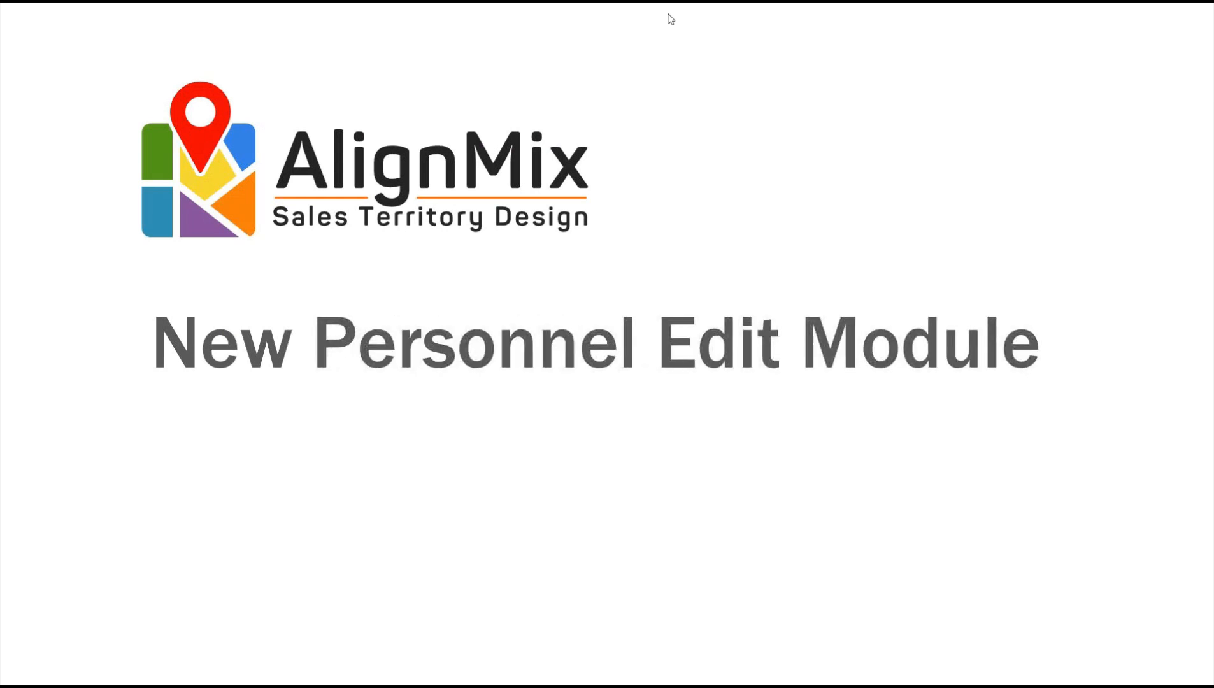
key(alt+Tab)
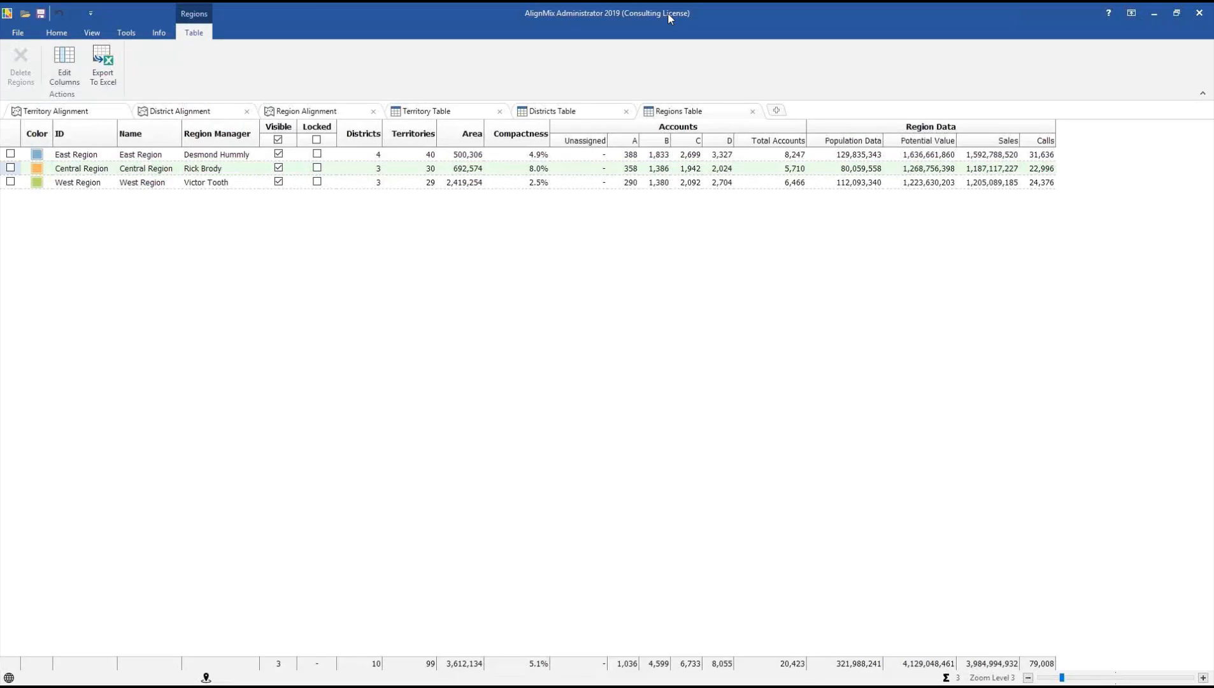
Open the personnel editor from the territory alignment map and look through the first people's job titles and role assignments.
click(56, 32)
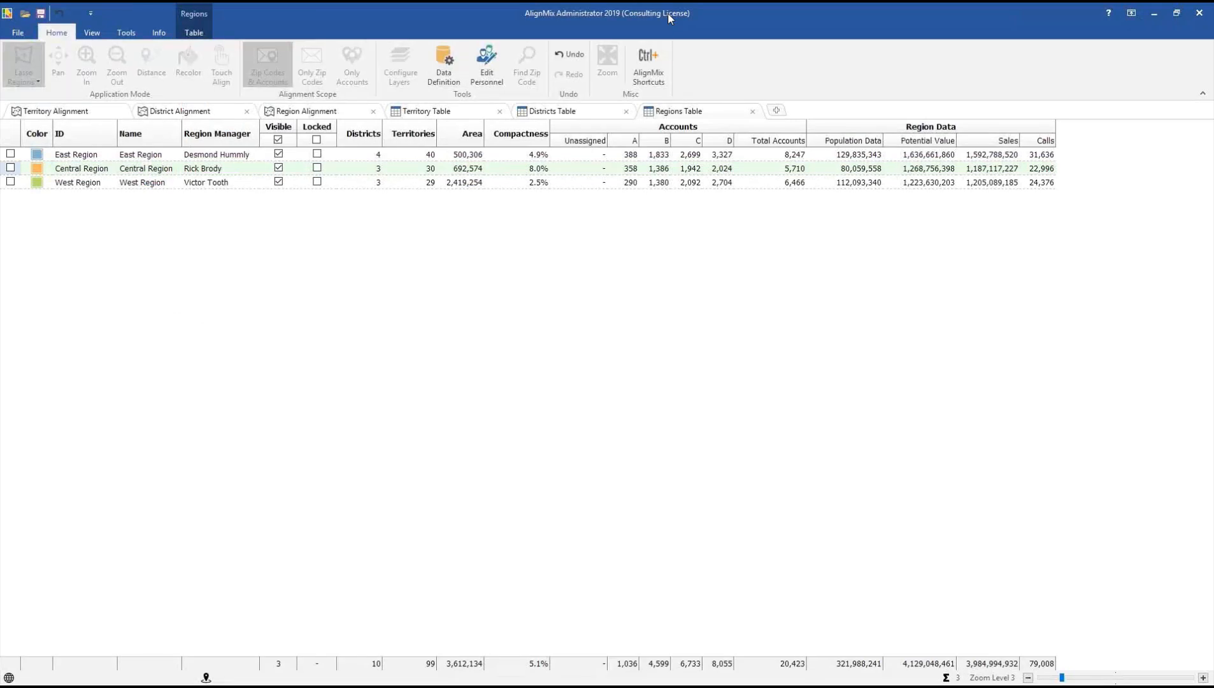
click(57, 111)
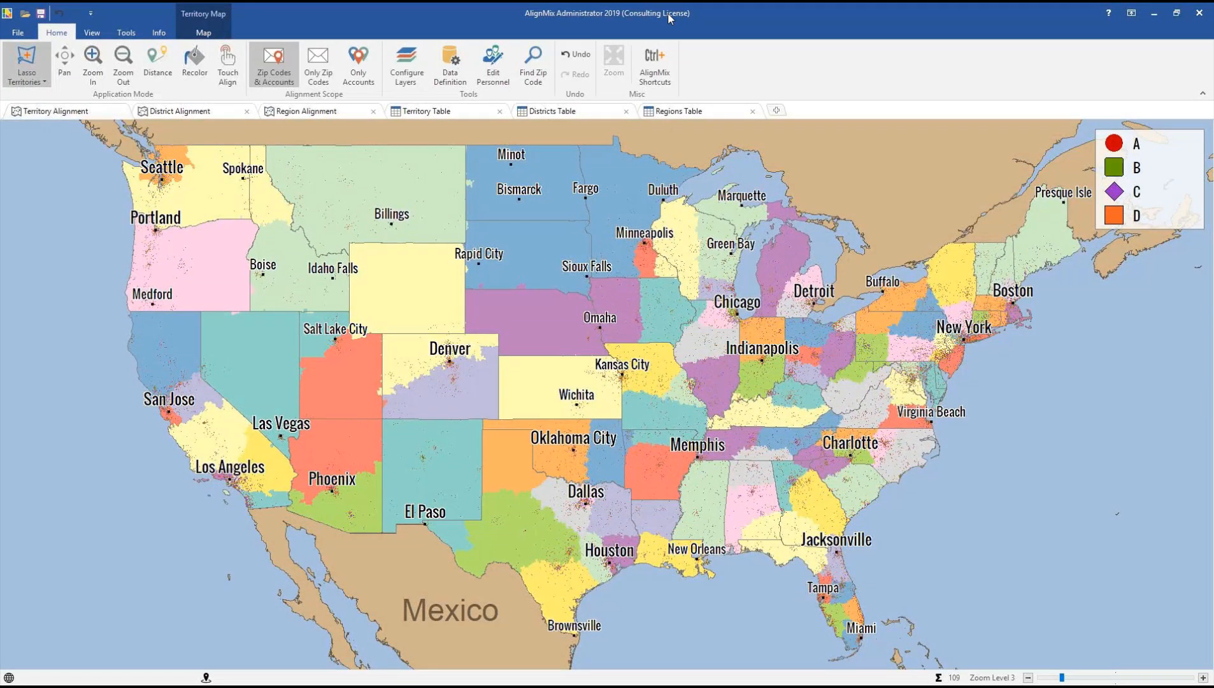
click(492, 64)
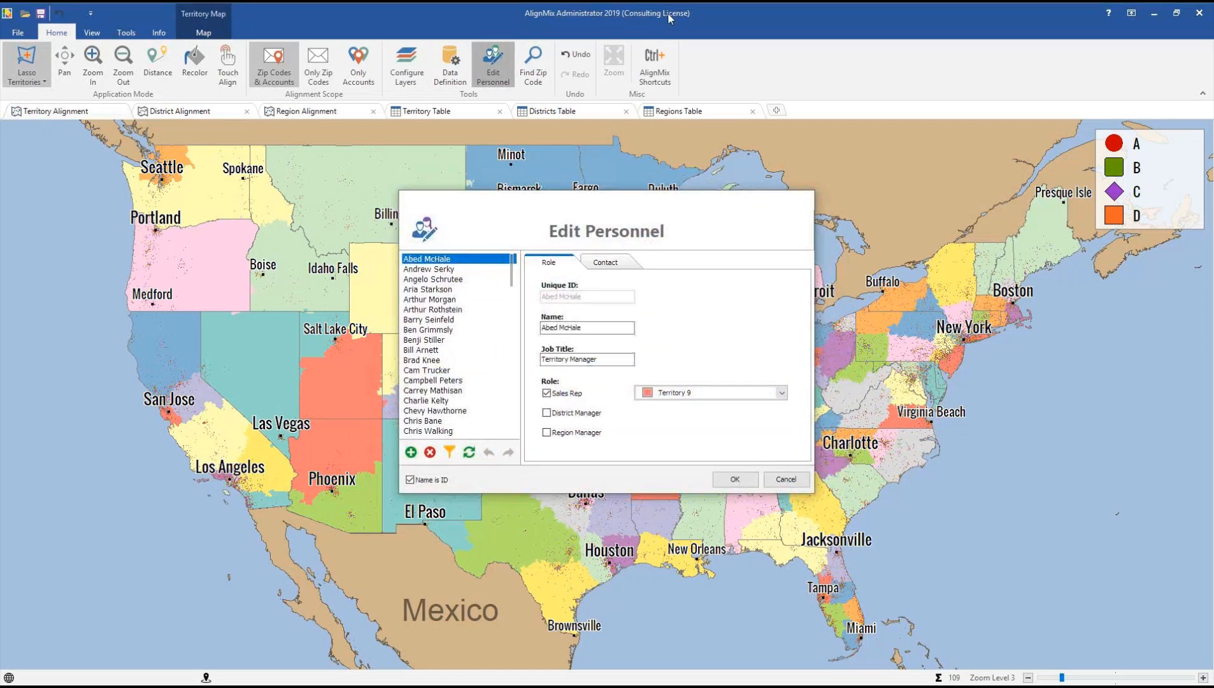
key(Down)
key(Down)
key(Down)
key(Down)
key(Down)
key(Down)
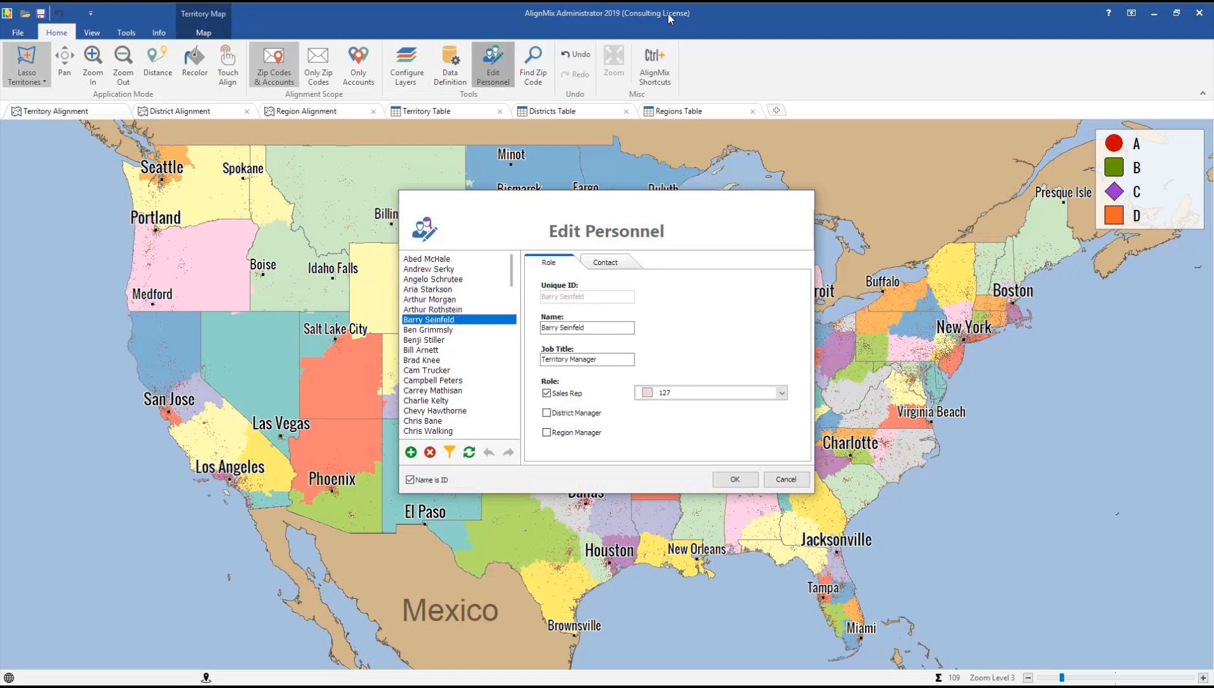
Inspect the North West district manager's personnel record, viewing the district choices for the role and the contact details.
key(Up)
key(Up)
key(Up)
key(Up)
key(Down)
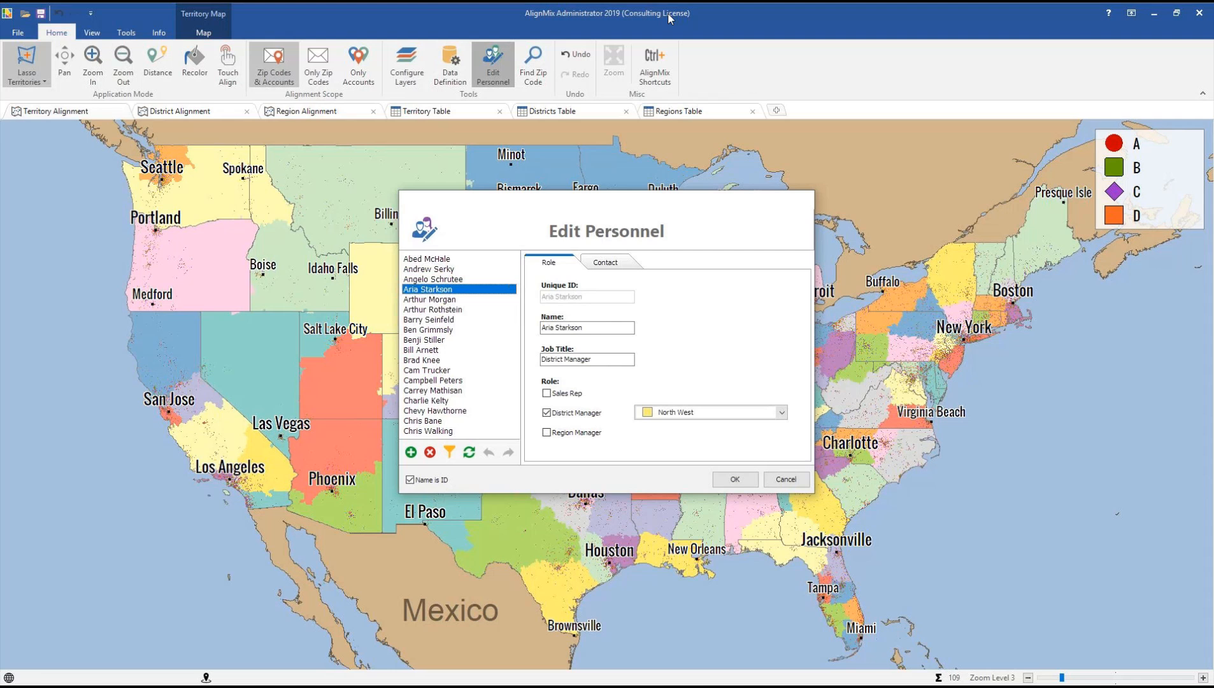
click(782, 413)
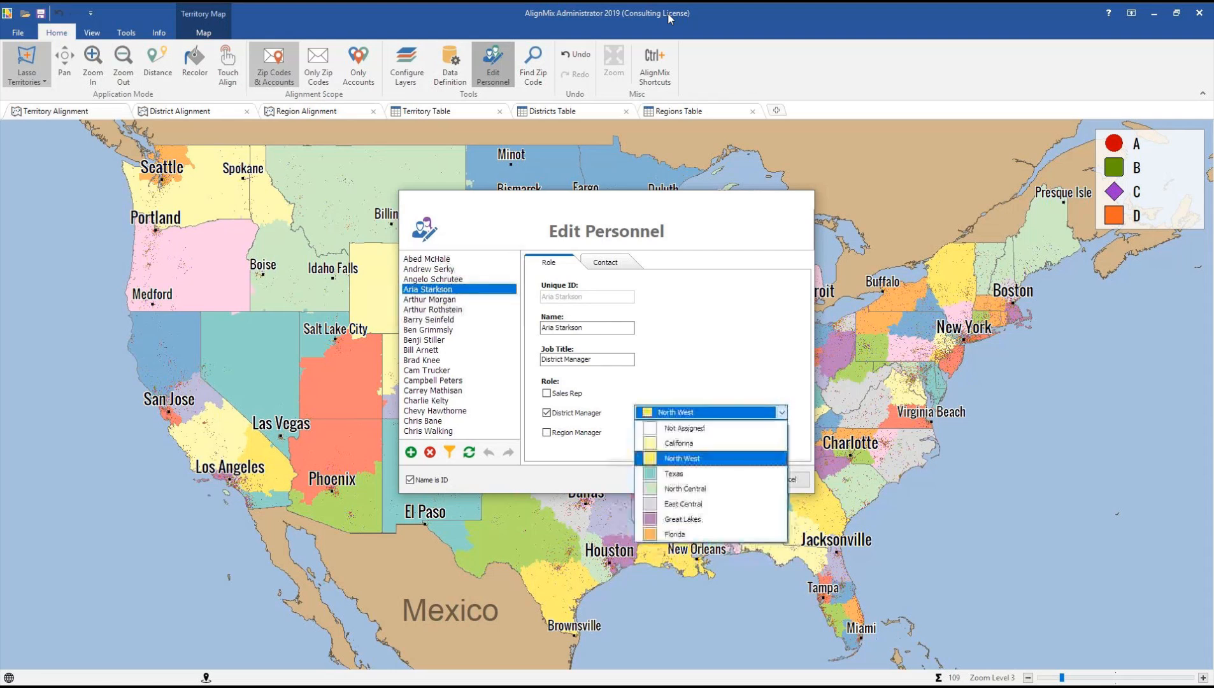
click(781, 412)
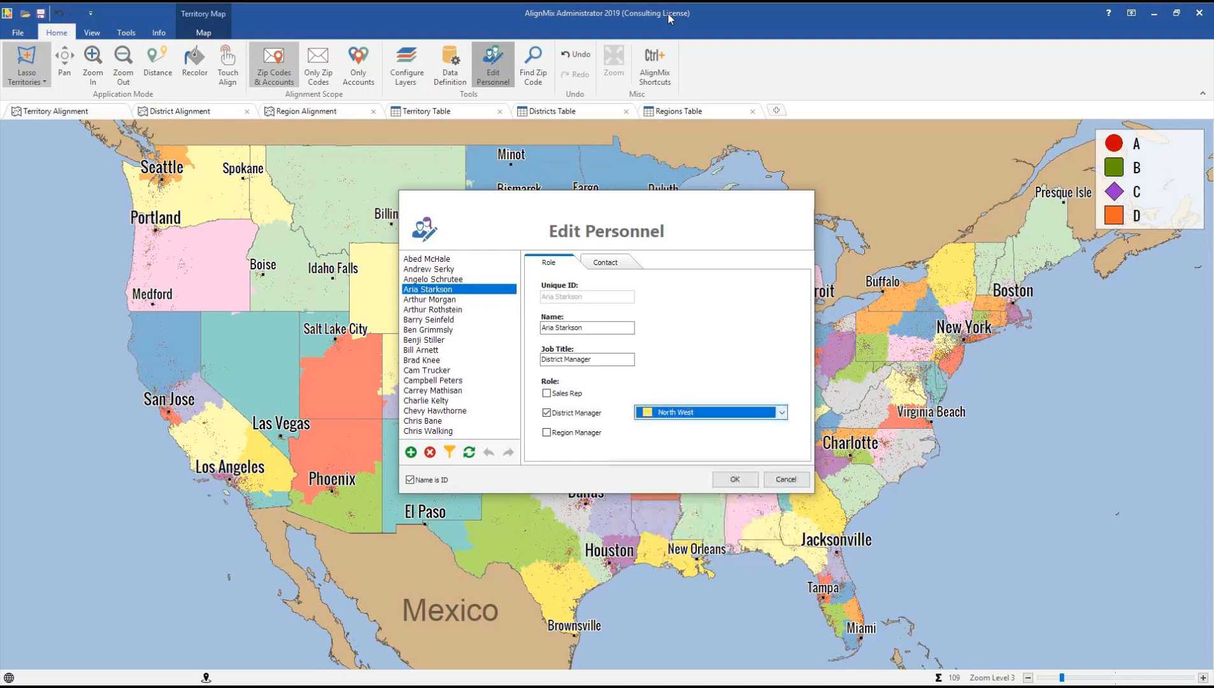
click(605, 263)
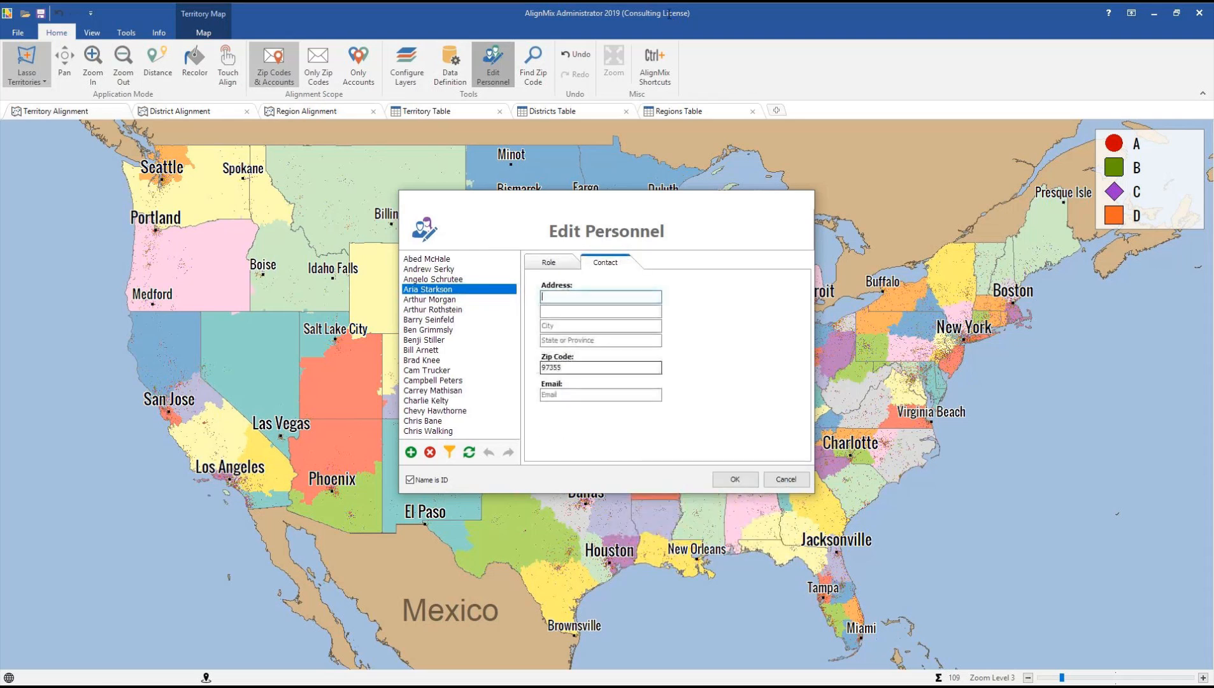
click(549, 262)
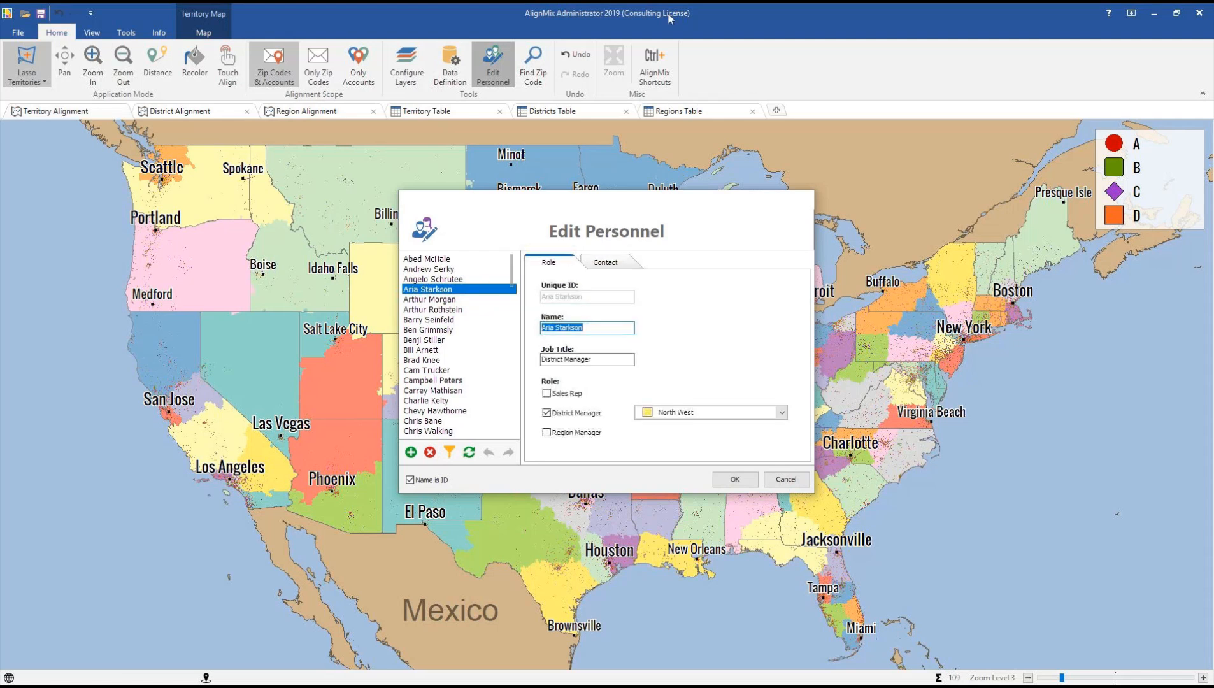
Filter the personnel list to show only the district managers.
click(429, 299)
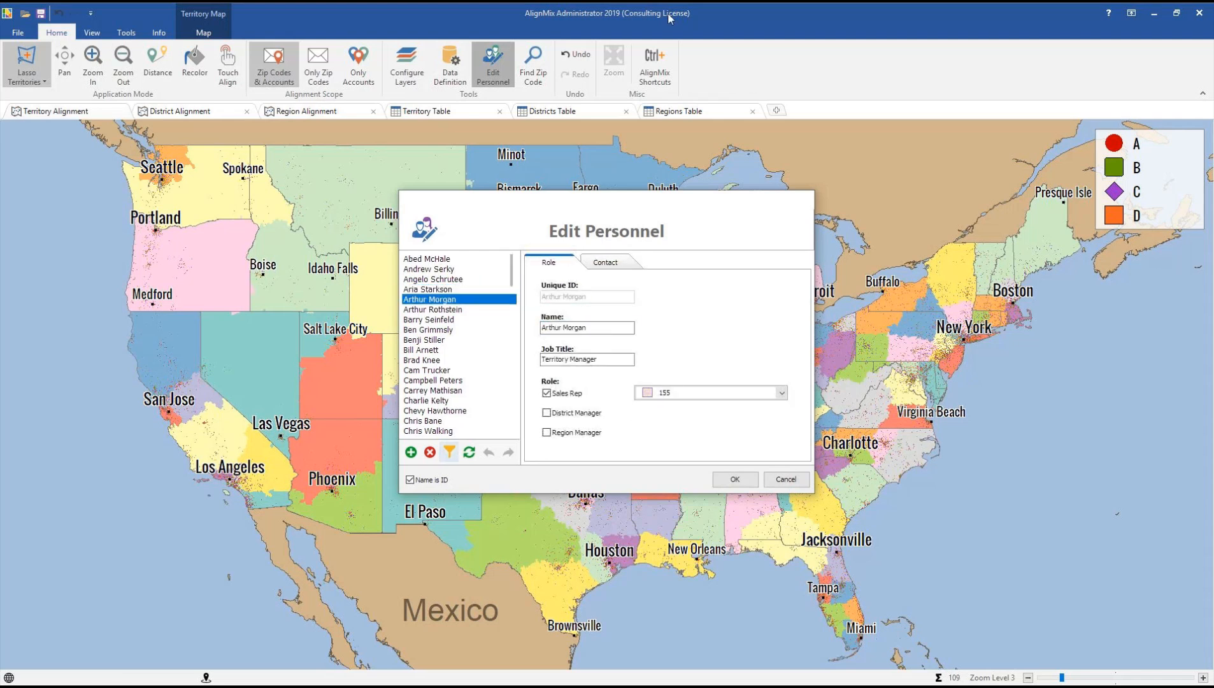
click(449, 452)
click(467, 471)
click(449, 452)
click(478, 488)
click(449, 451)
click(490, 517)
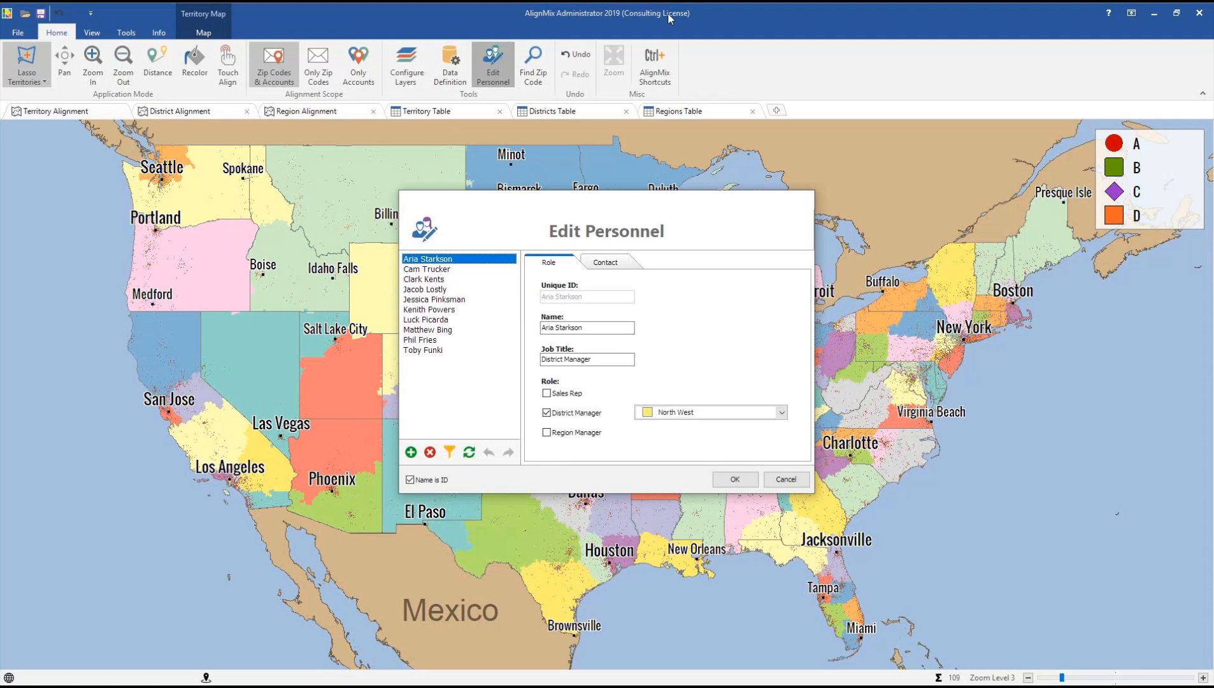
Look through the filtered district managers one by one, reviewing each job title and assigned district.
key(Down)
key(Down)
key(Down)
key(Down)
key(Down)
key(Down)
key(Down)
key(Down)
key(Down)
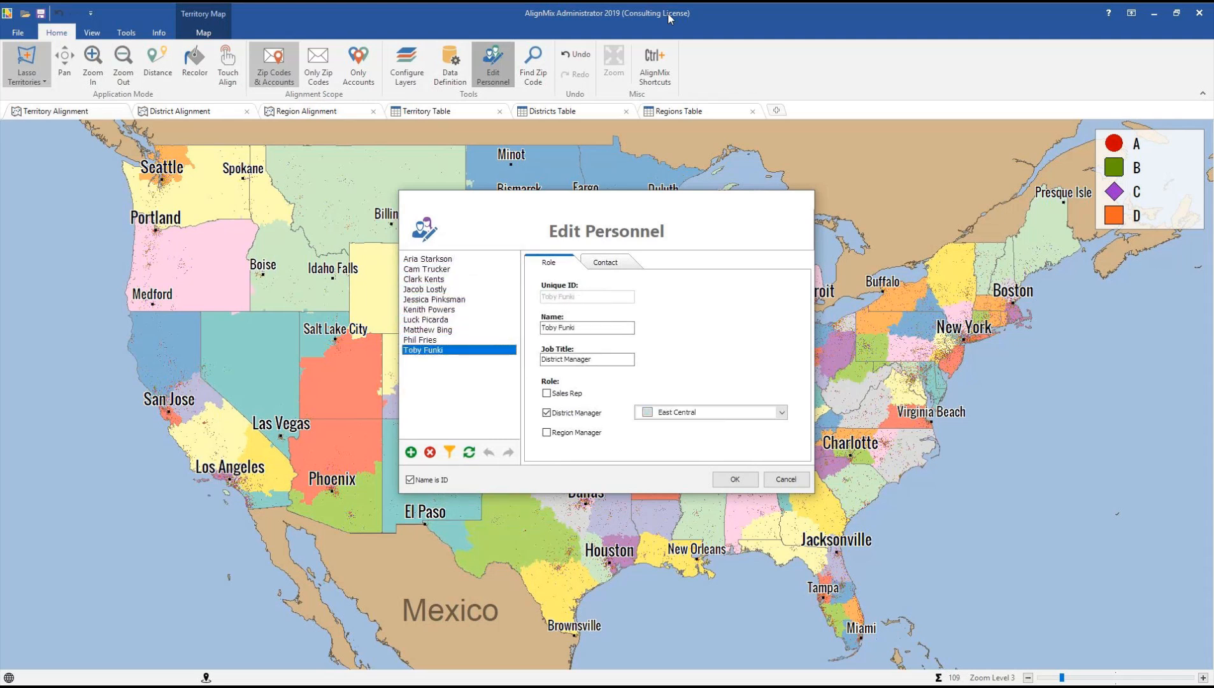
Give the South East senior district manager an additional Sales Rep role with the territory left as Not Assigned, and close the personnel editor.
key(Up)
key(Up)
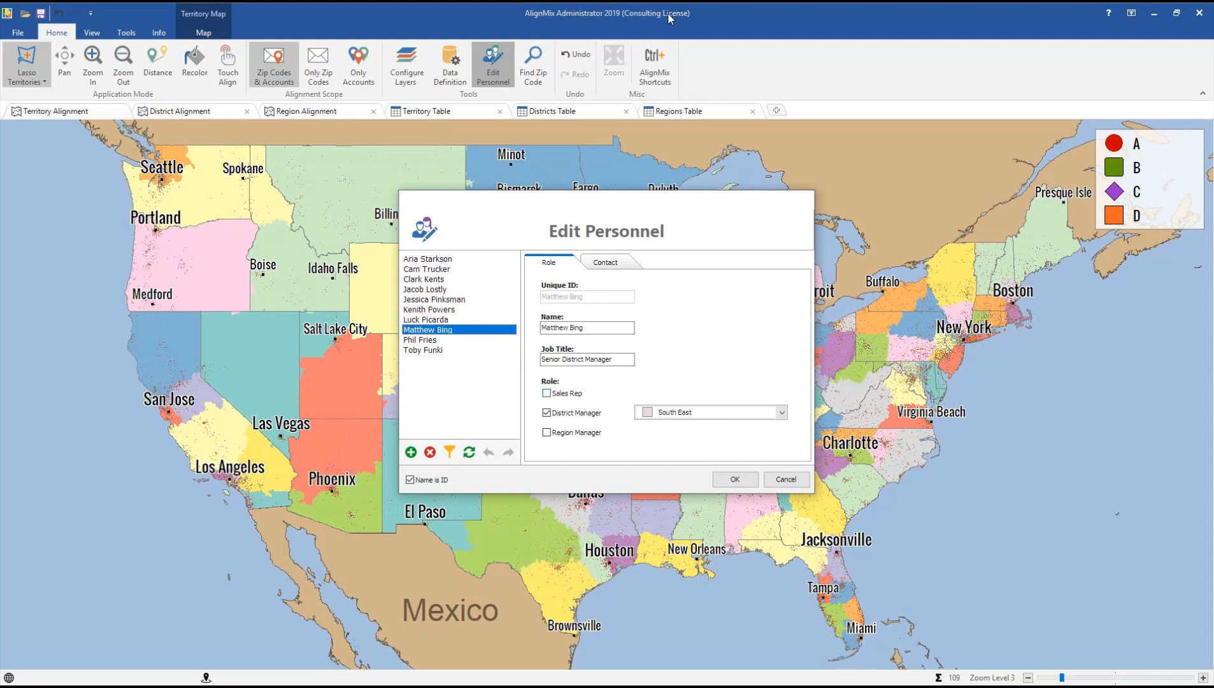
click(546, 394)
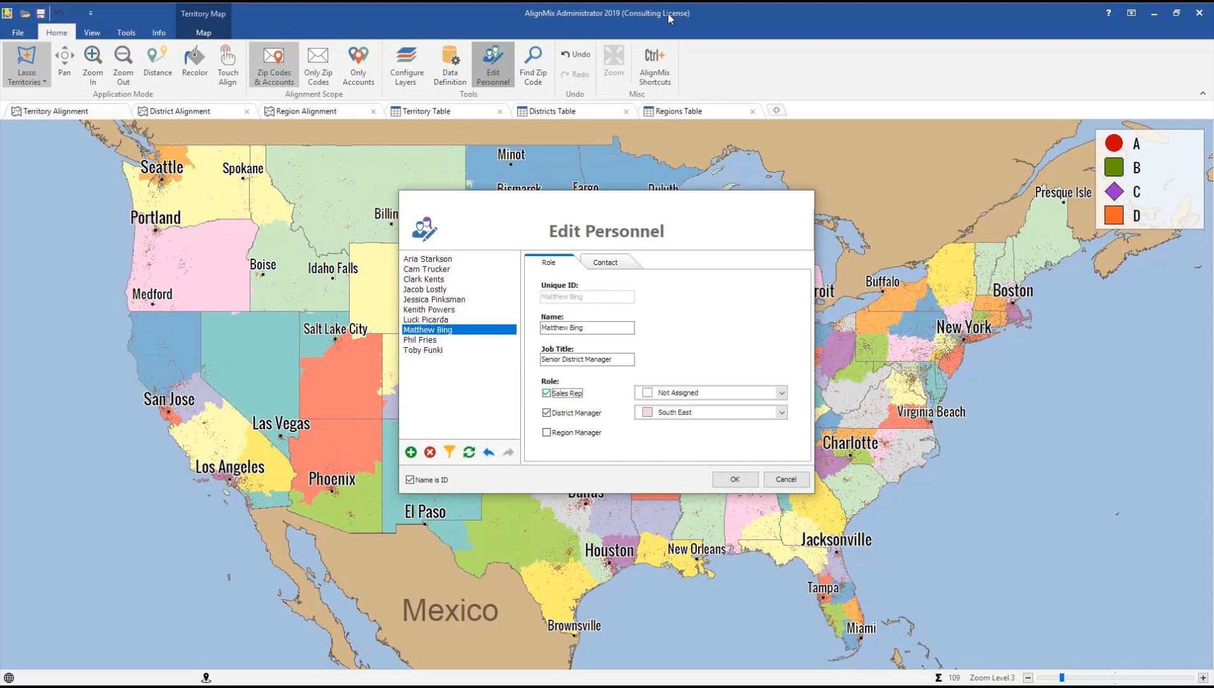
click(782, 393)
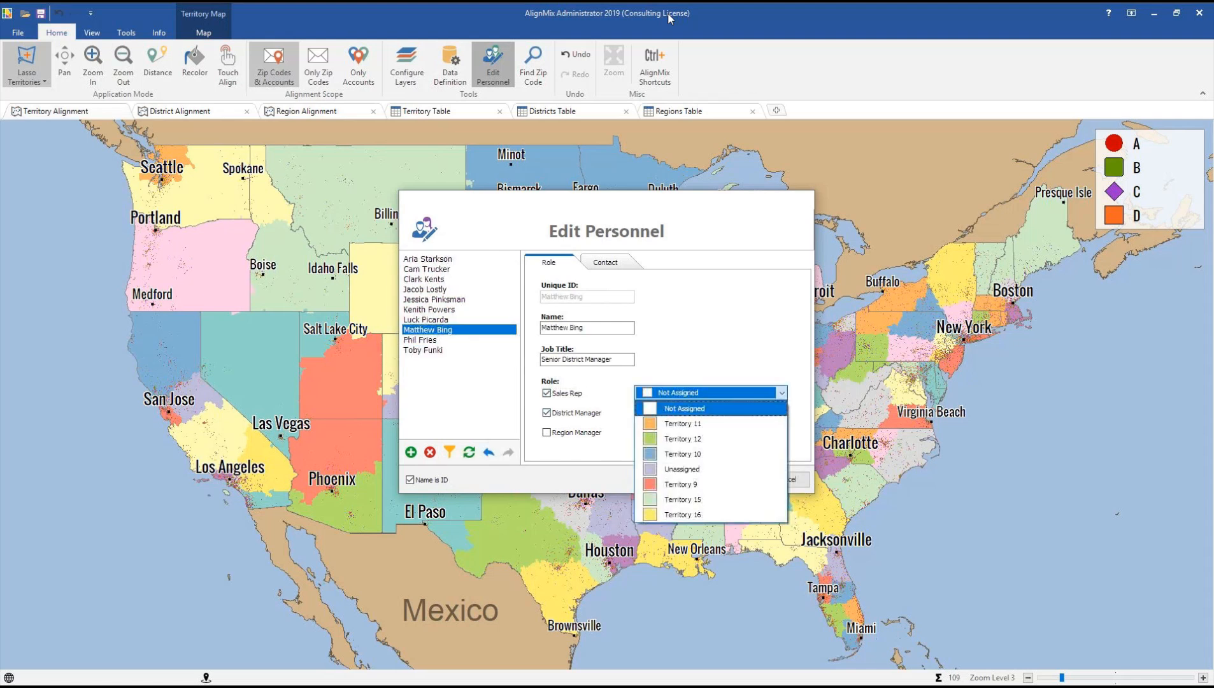
key(Return)
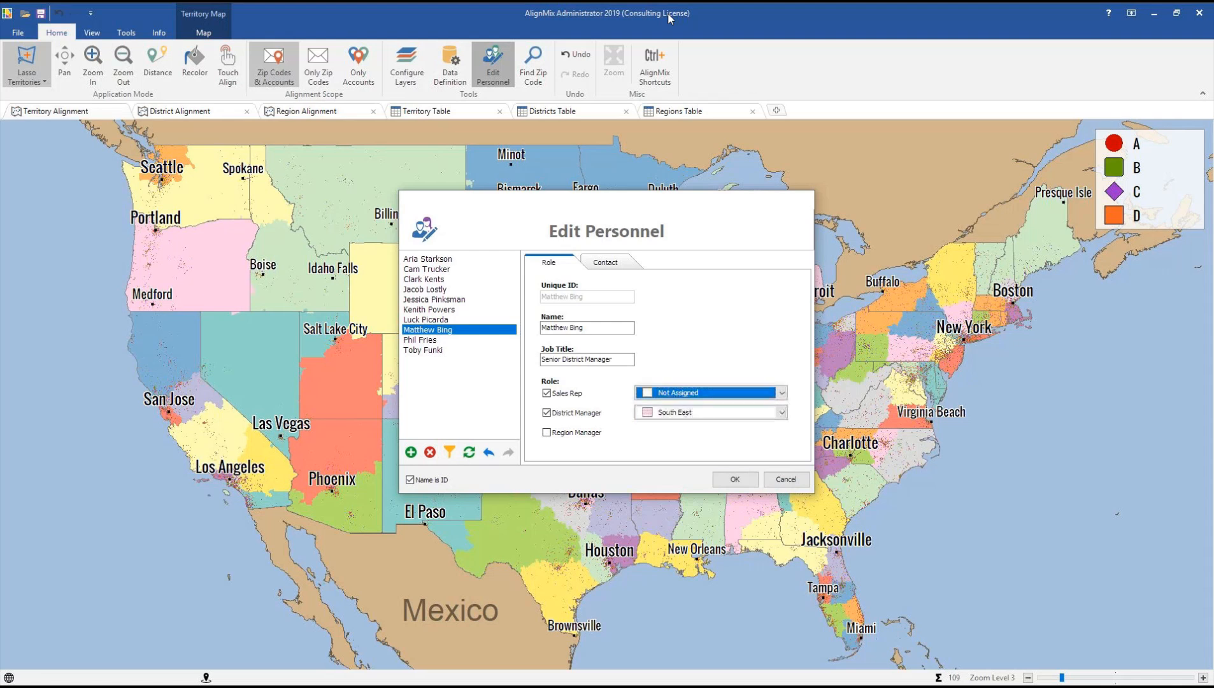
key(Return)
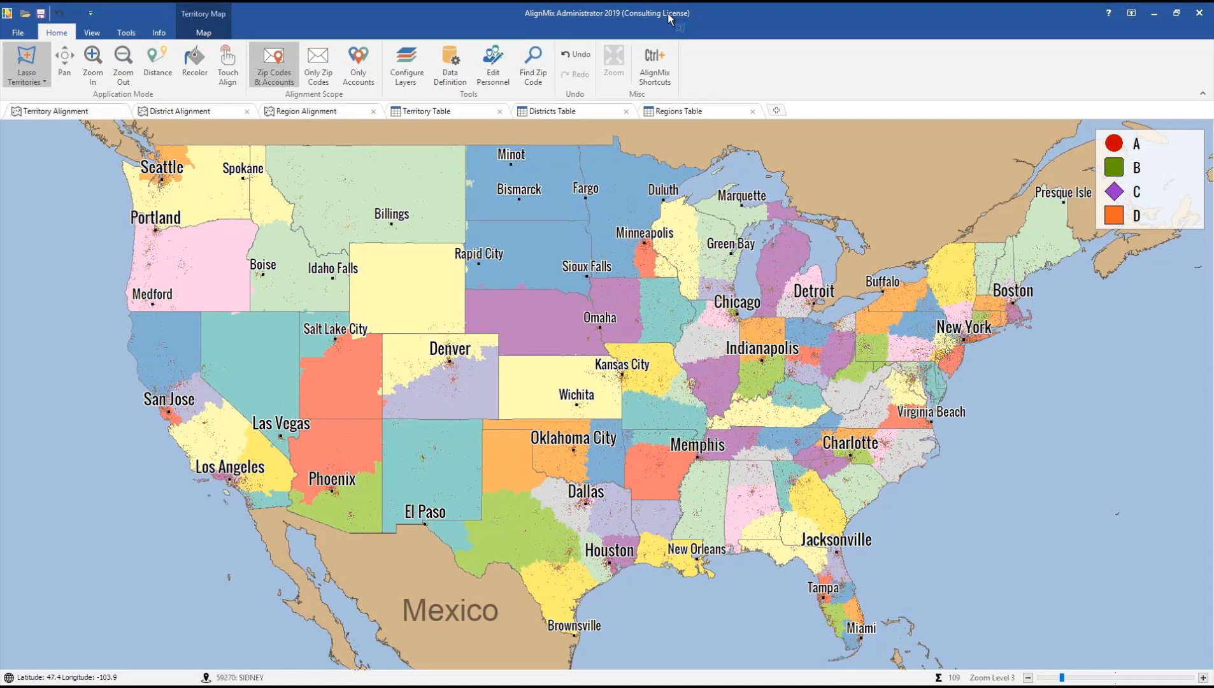
key(alt+Tab)
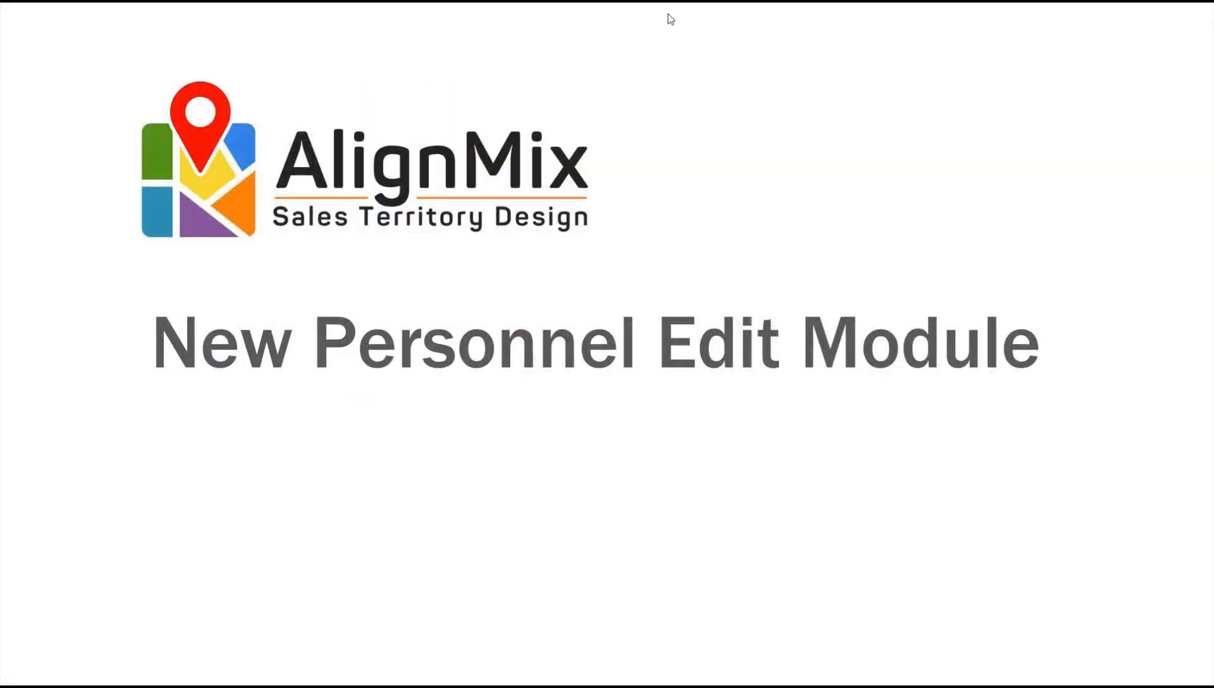
click(670, 19)
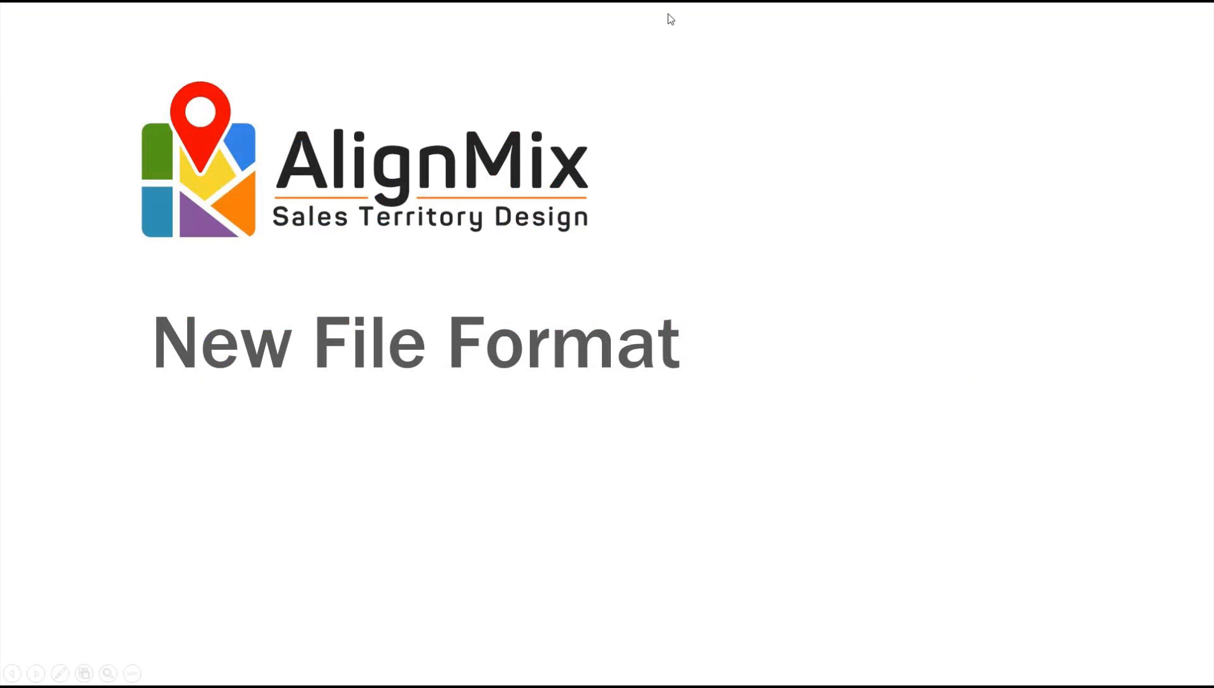
click(670, 19)
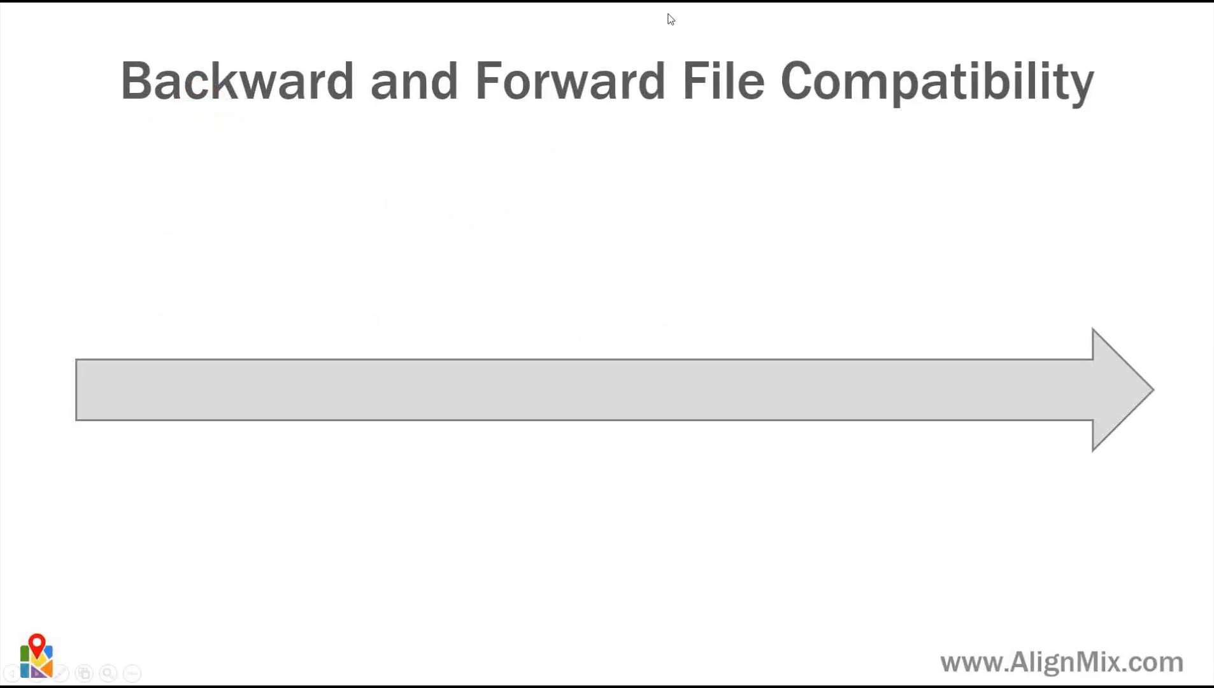
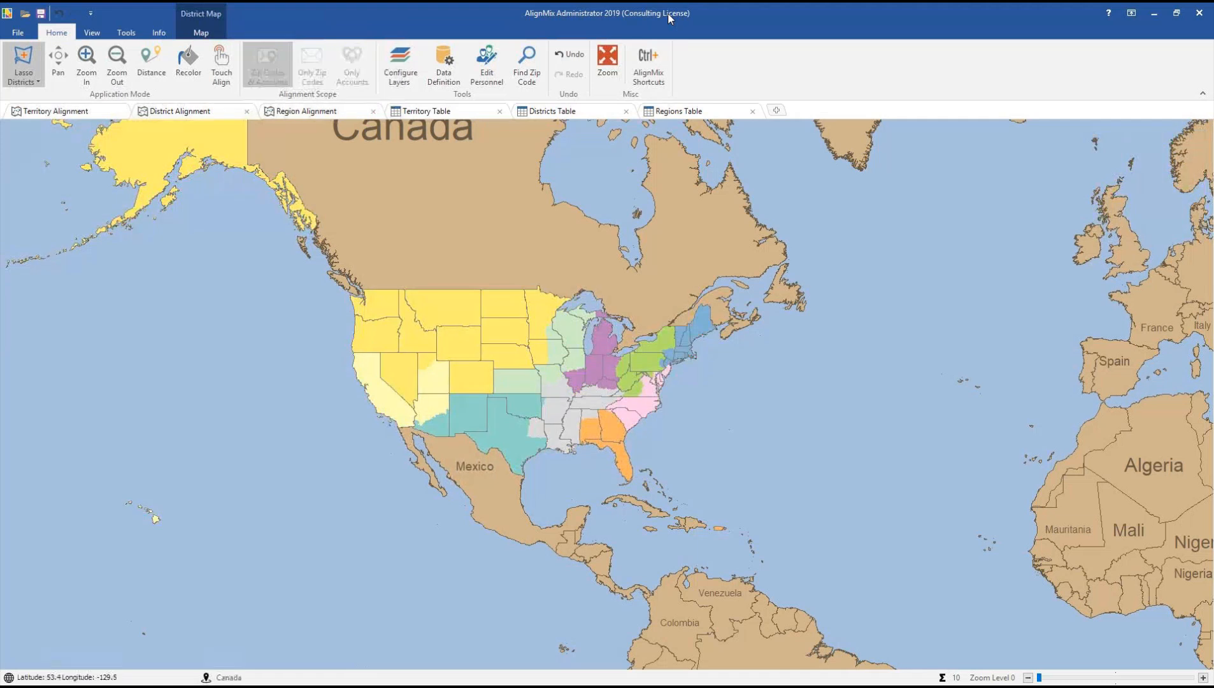
Use Touch Align on the district map to extend the light green North Central district over the neighbouring central and western states.
scroll(581, 279, down, 2)
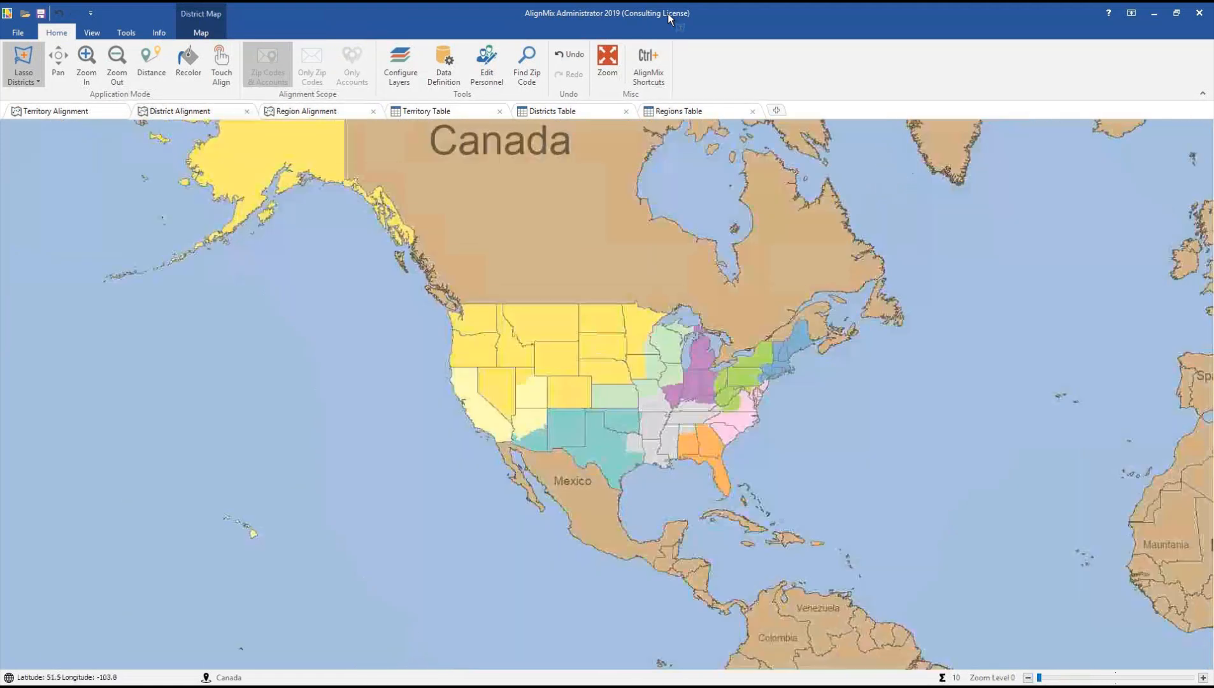
scroll(579, 364, up, 2)
scroll(578, 364, down, 2)
click(221, 64)
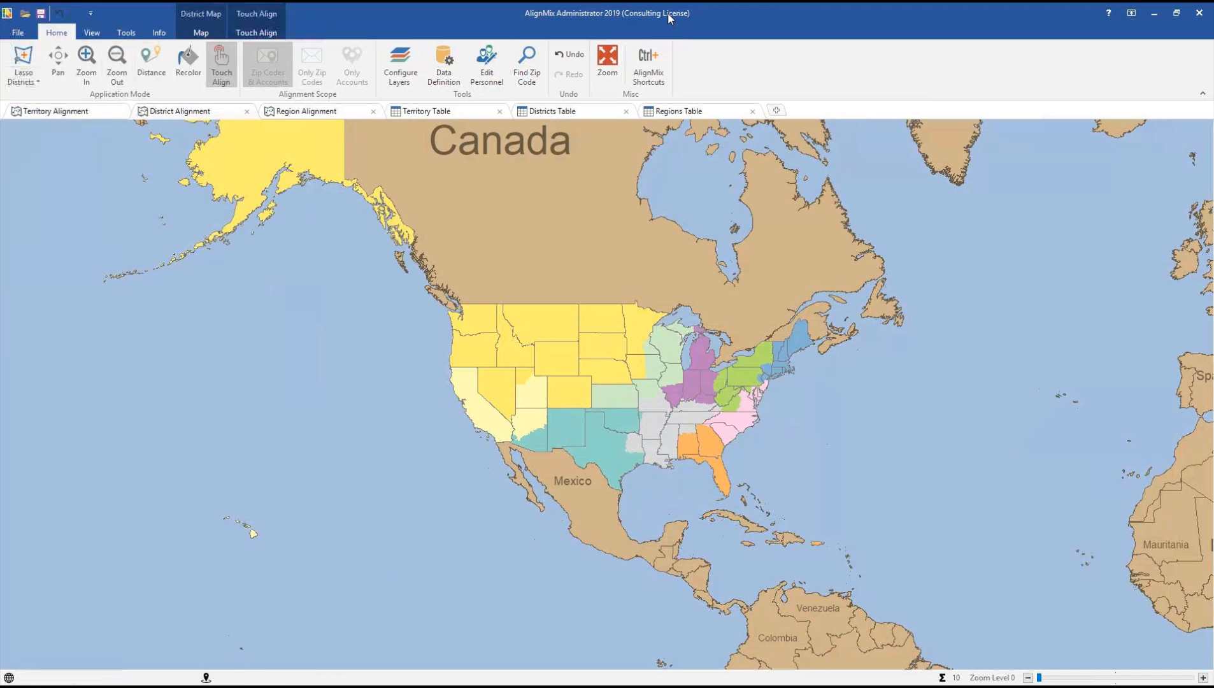
mouse_move(670, 349)
mouse_down()
mouse_move(581, 374)
mouse_move(546, 400)
mouse_move(522, 395)
mouse_move(541, 388)
mouse_up()
Examine the North West district's separate parts, including Alaska and the northwestern states, to find where its territory count label is placed.
scroll(551, 343, up, 2)
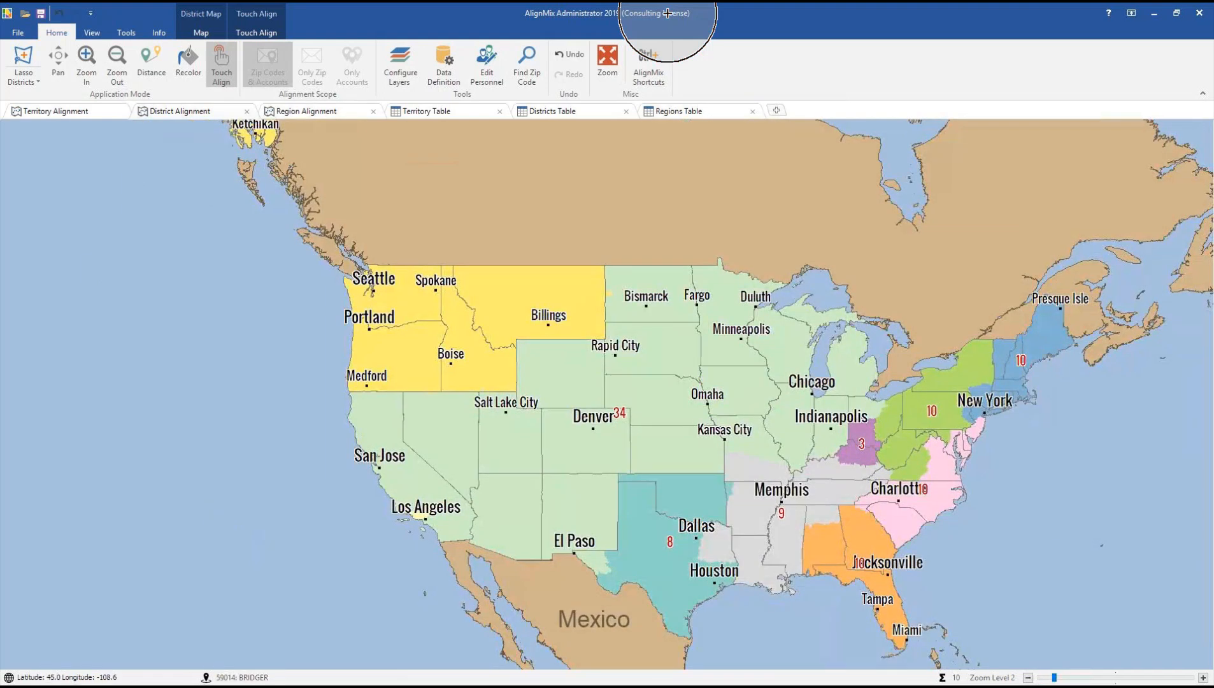
scroll(551, 343, down, 2)
scroll(488, 291, up, 2)
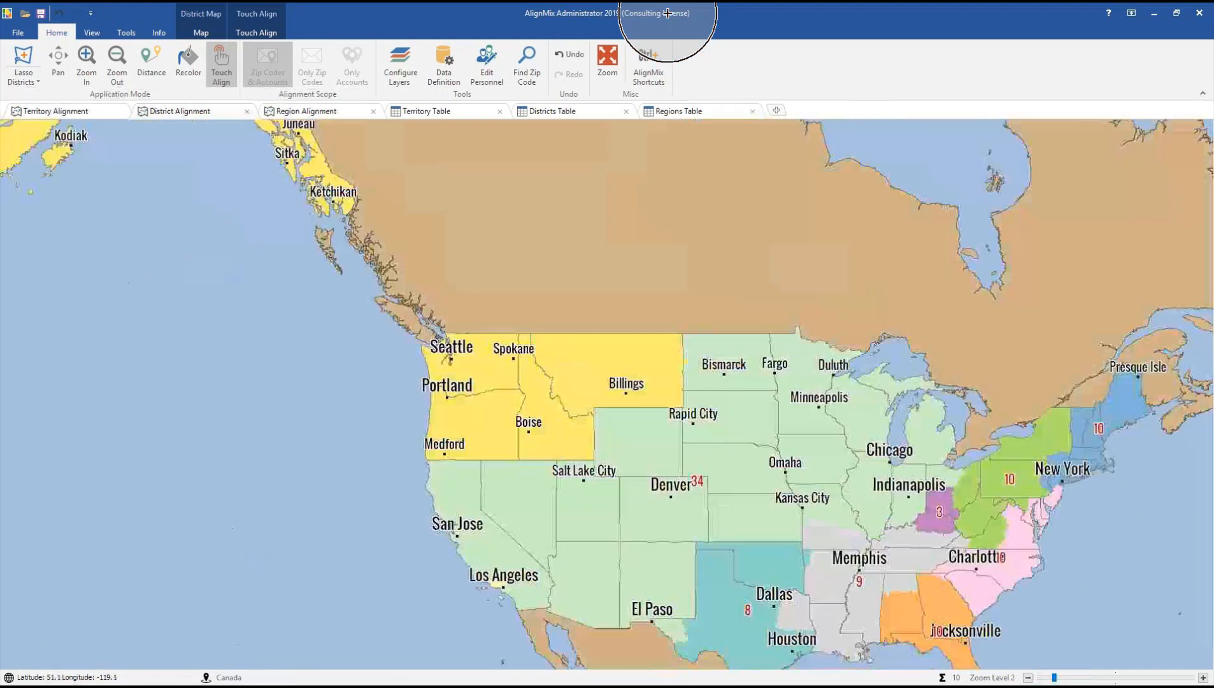
scroll(492, 294, up, 2)
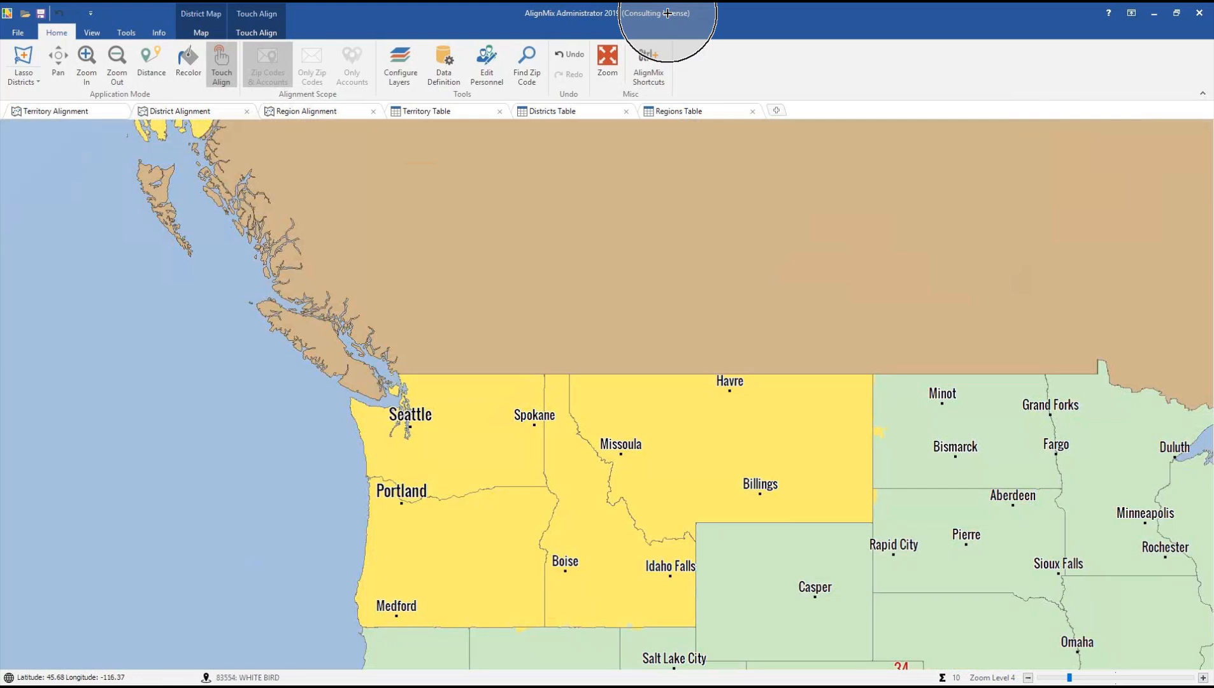
scroll(669, 382, down, 2)
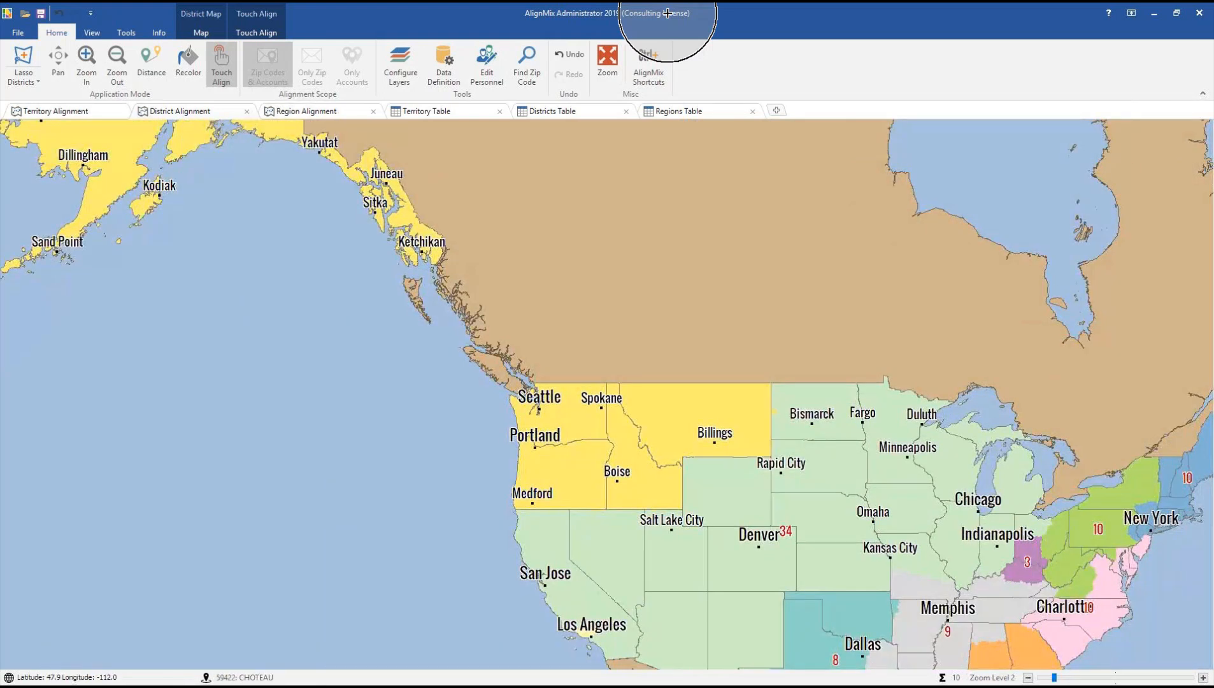
scroll(668, 382, down, 2)
drag(422, 188, 517, 371)
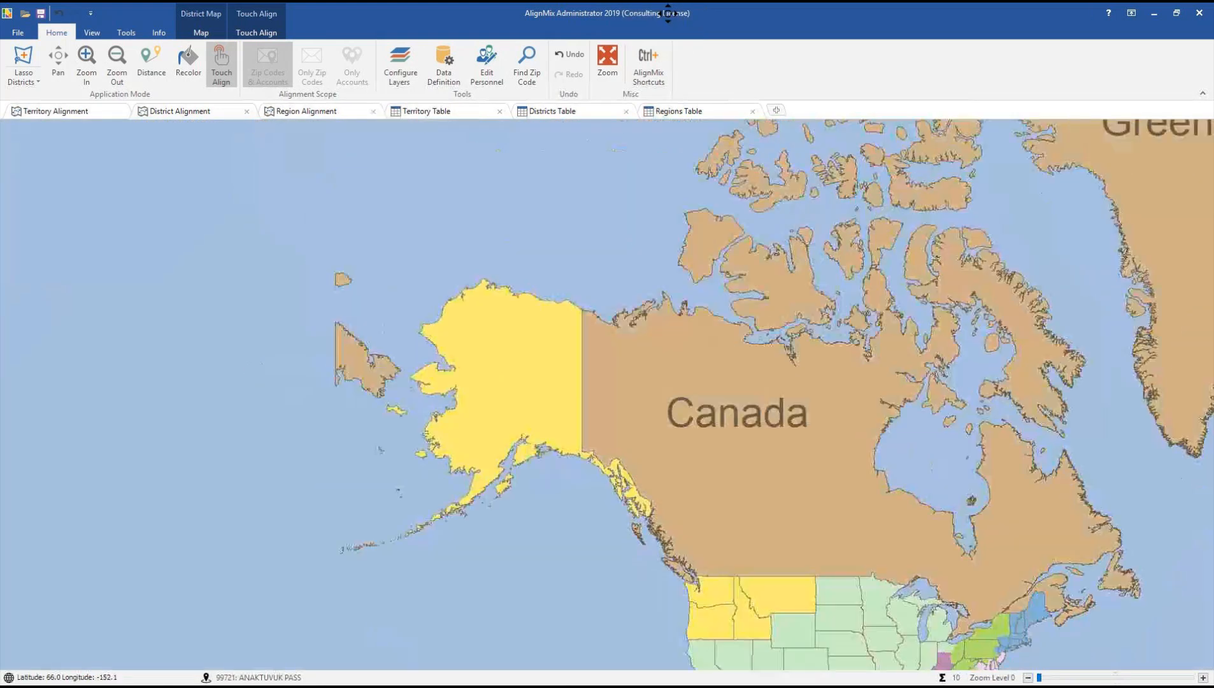
scroll(516, 371, up, 2)
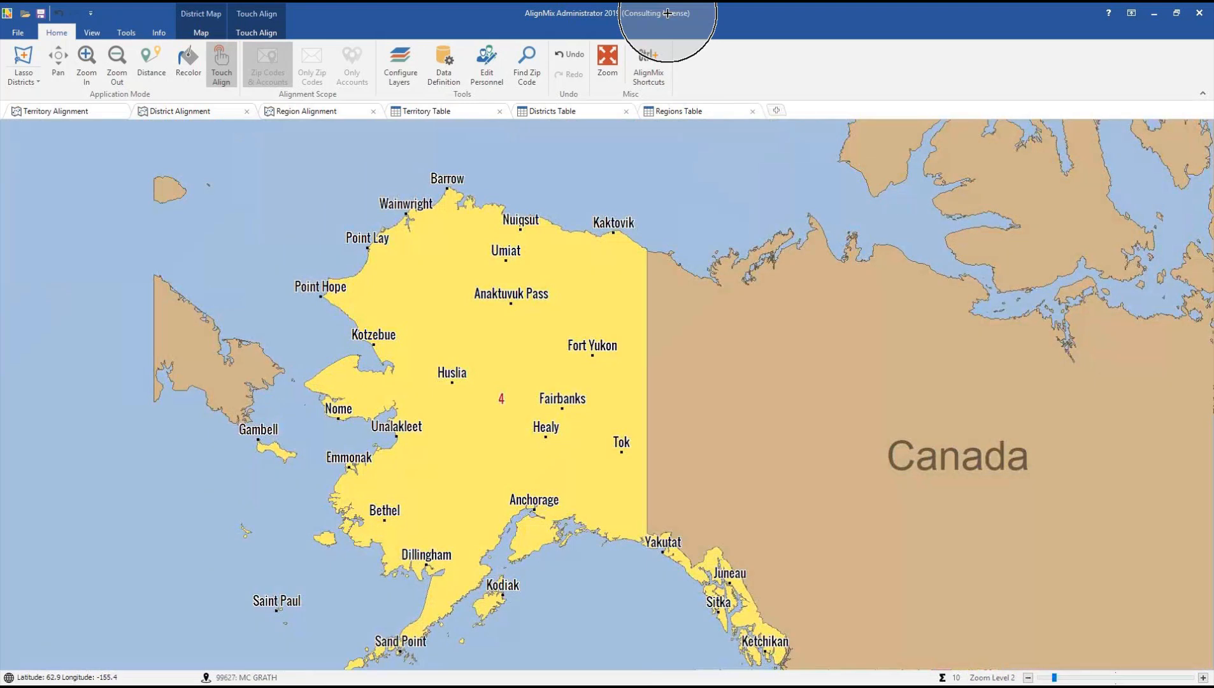
drag(884, 534, 350, 72)
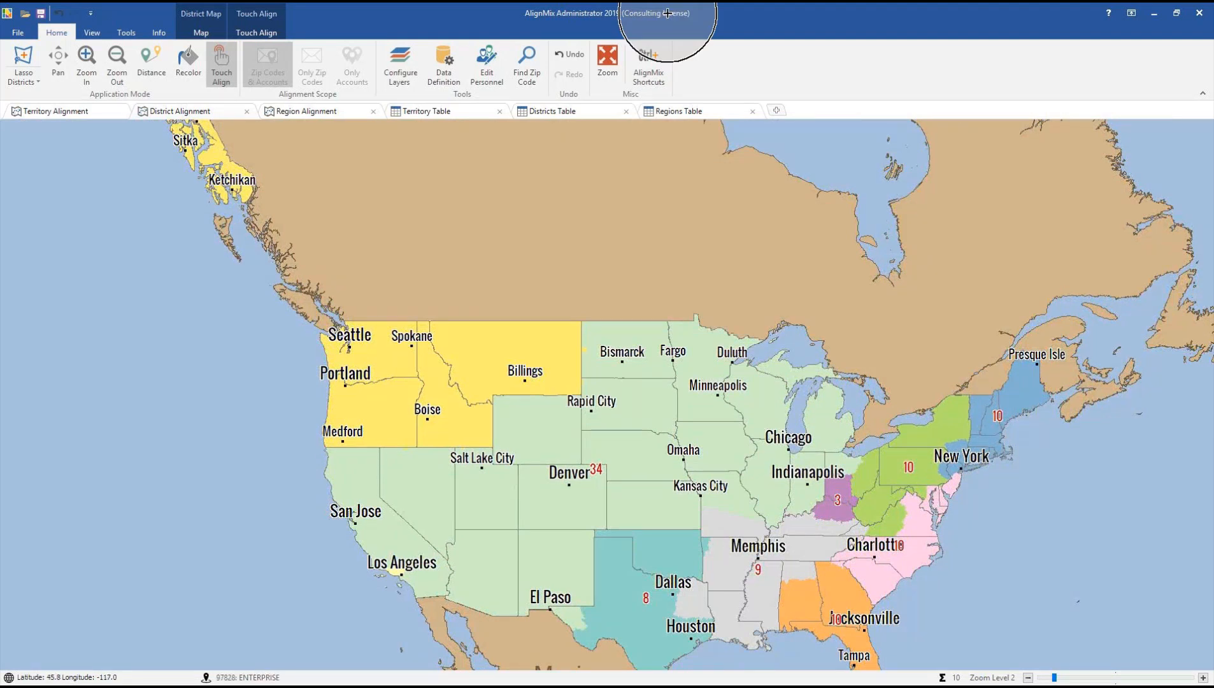
Set the North West district's label to part 2, the clicked mainland area, in its properties and apply the change.
click(417, 381)
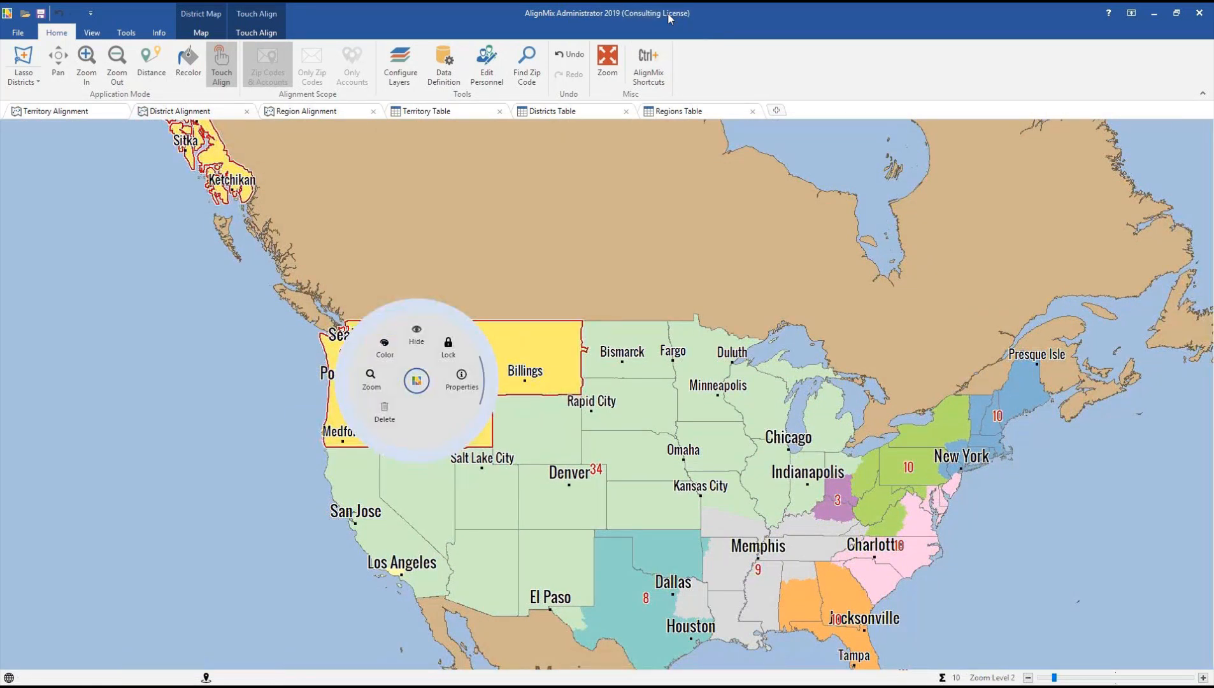
click(462, 380)
click(820, 348)
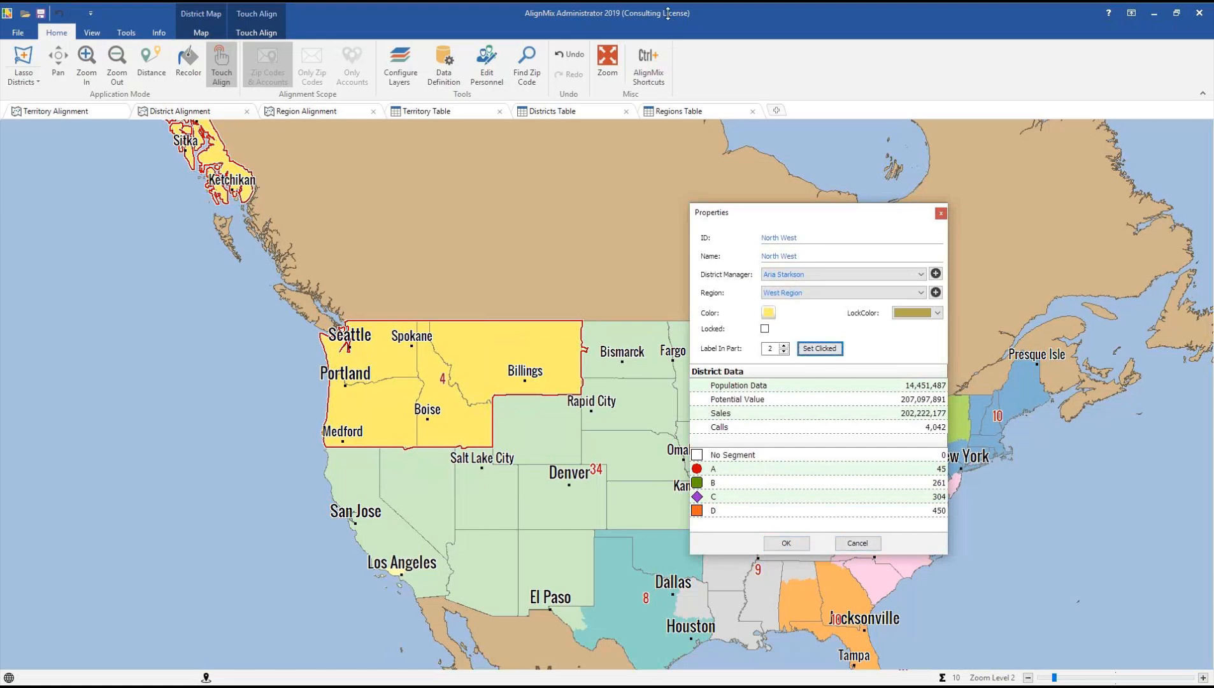
click(786, 543)
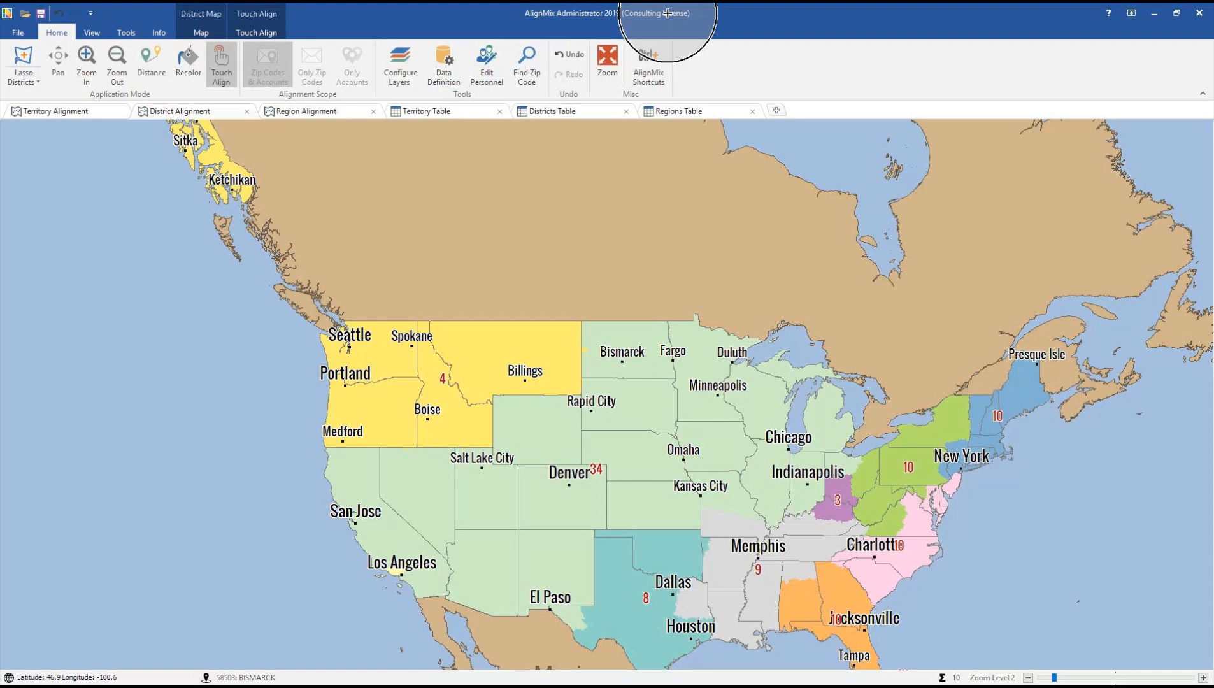
Start creating an index on a scale of 109 territories and proceed to the index weights.
scroll(460, 381, up, 4)
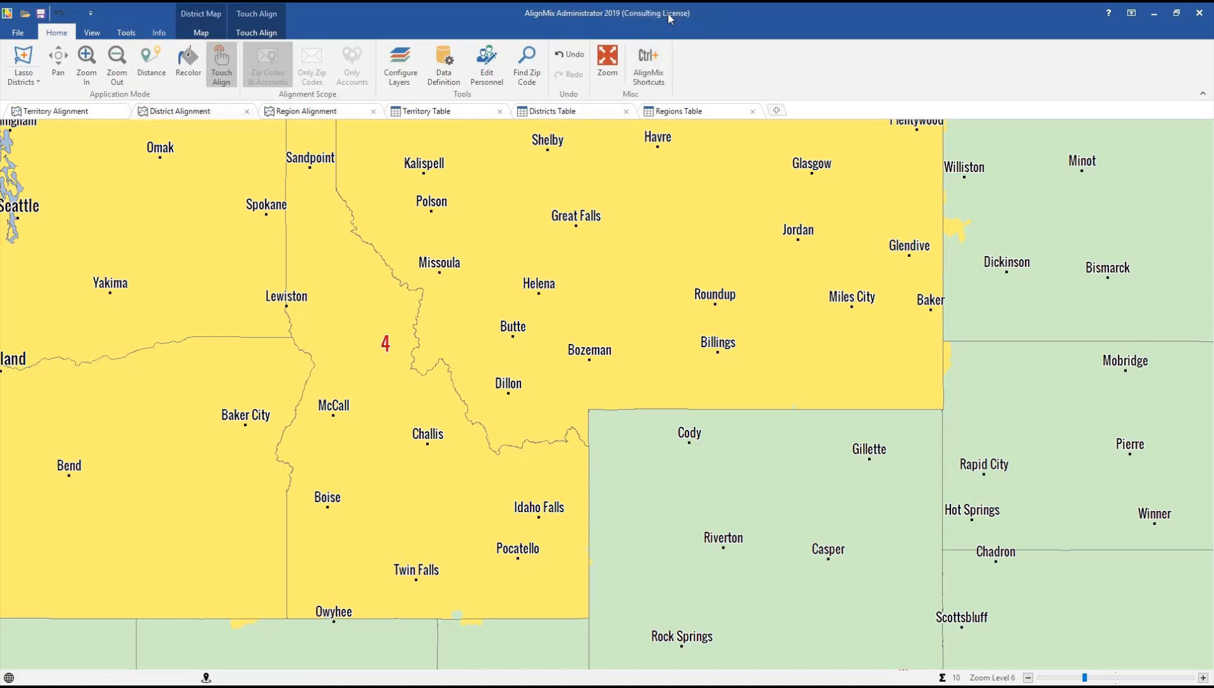
click(126, 32)
click(266, 65)
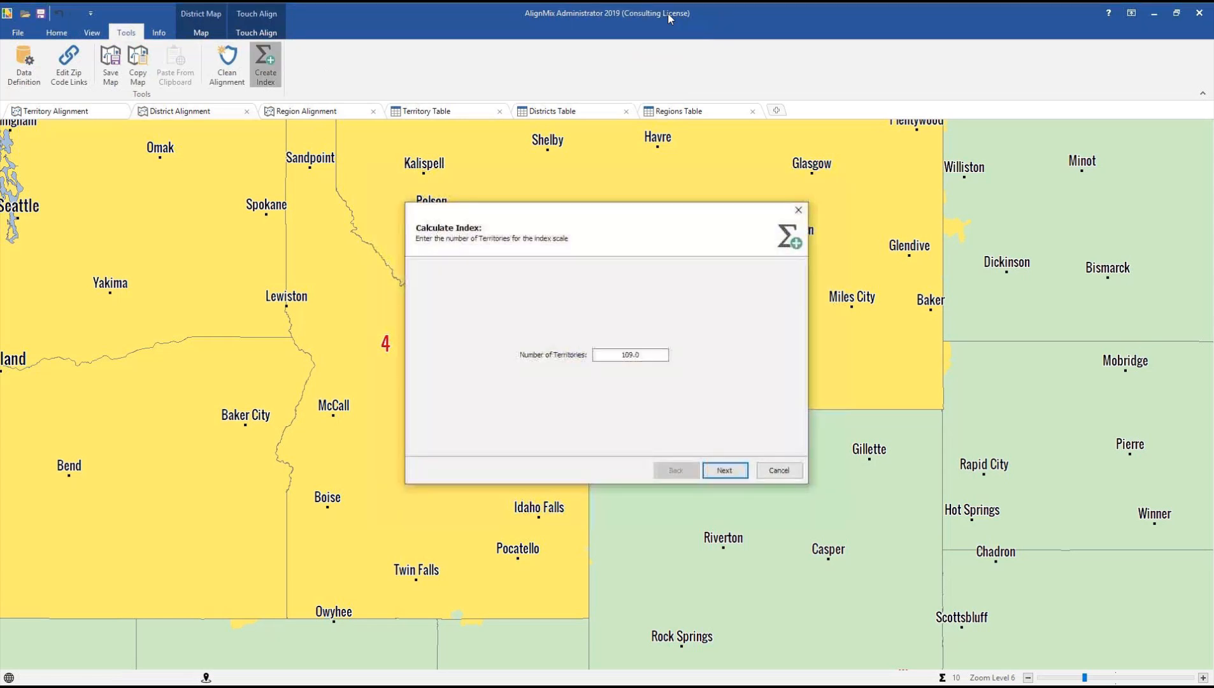
click(724, 470)
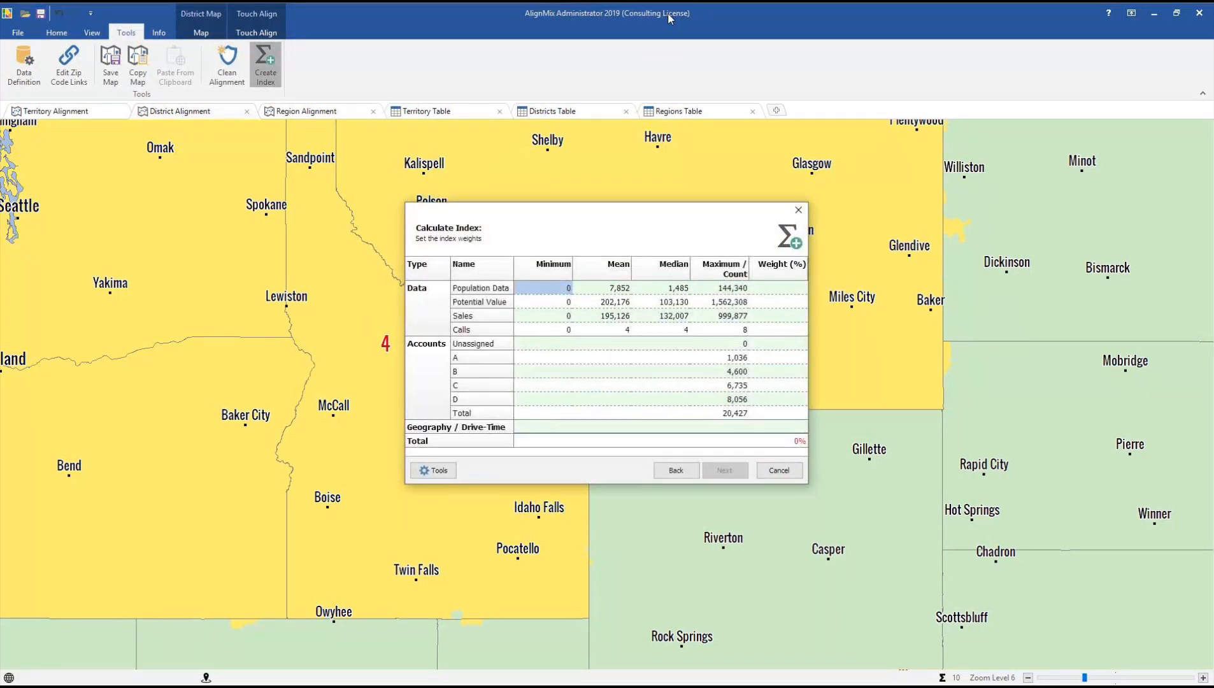
Set the index weights to 10% for Population Data, 20% for Potential Value, 10% for Sales and 60% for Calls.
click(779, 427)
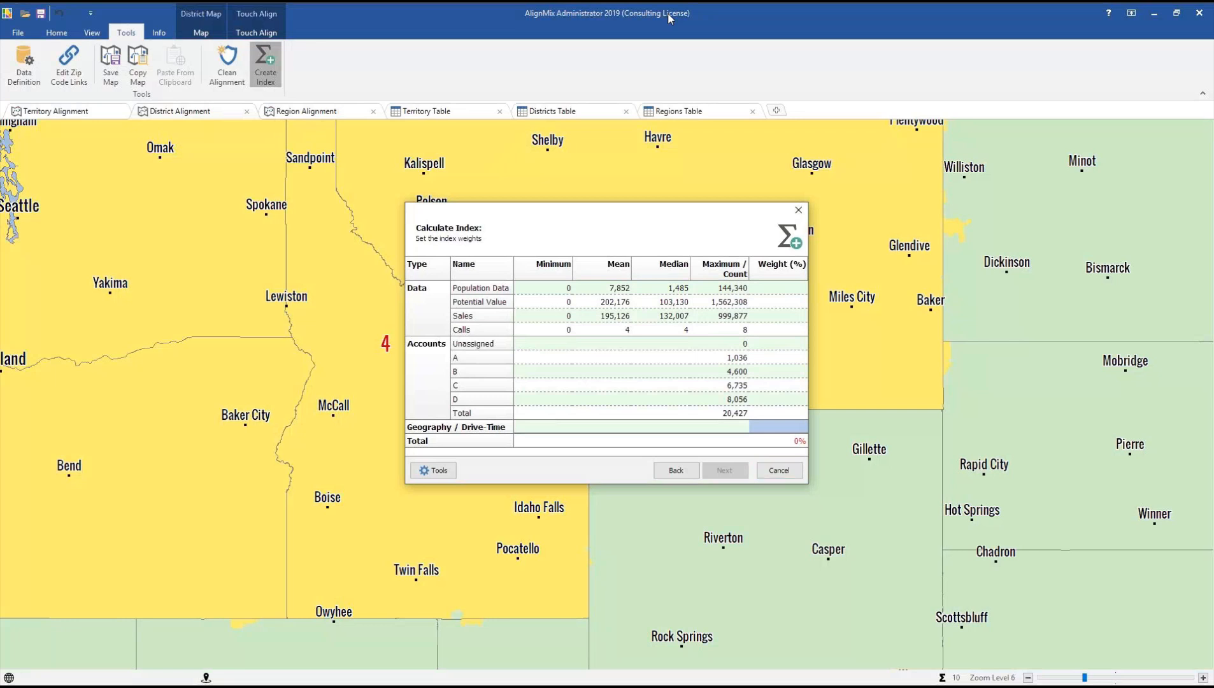
click(778, 288)
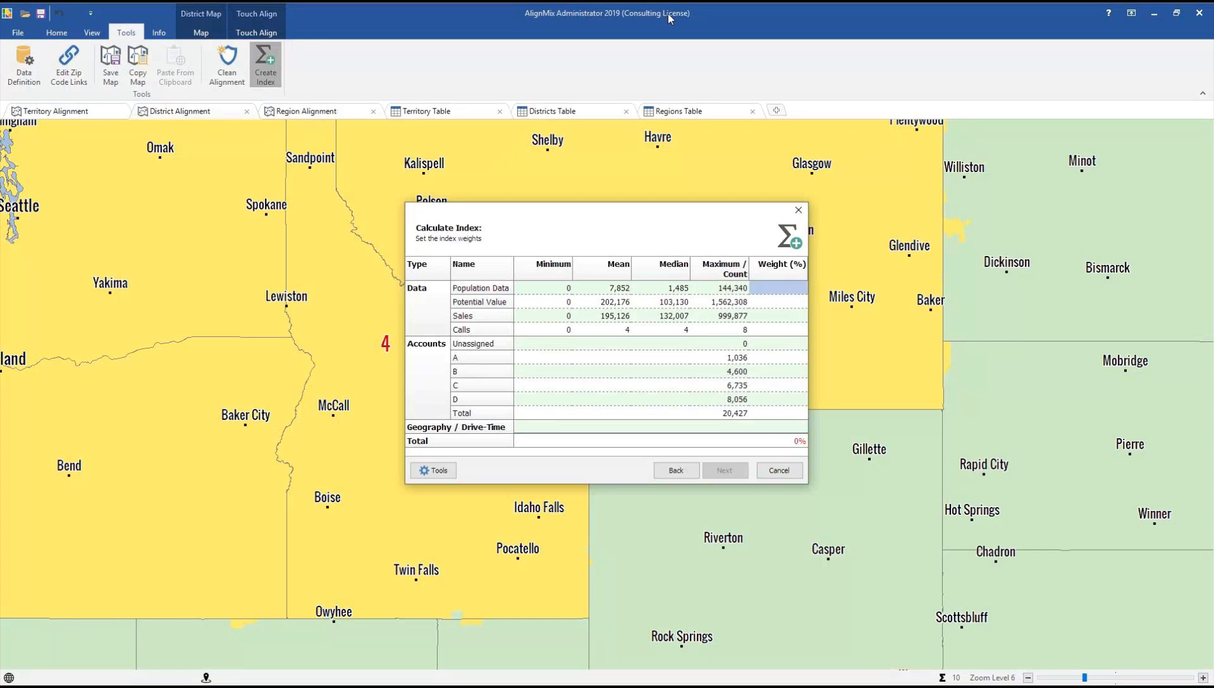
text(10)
key(Return)
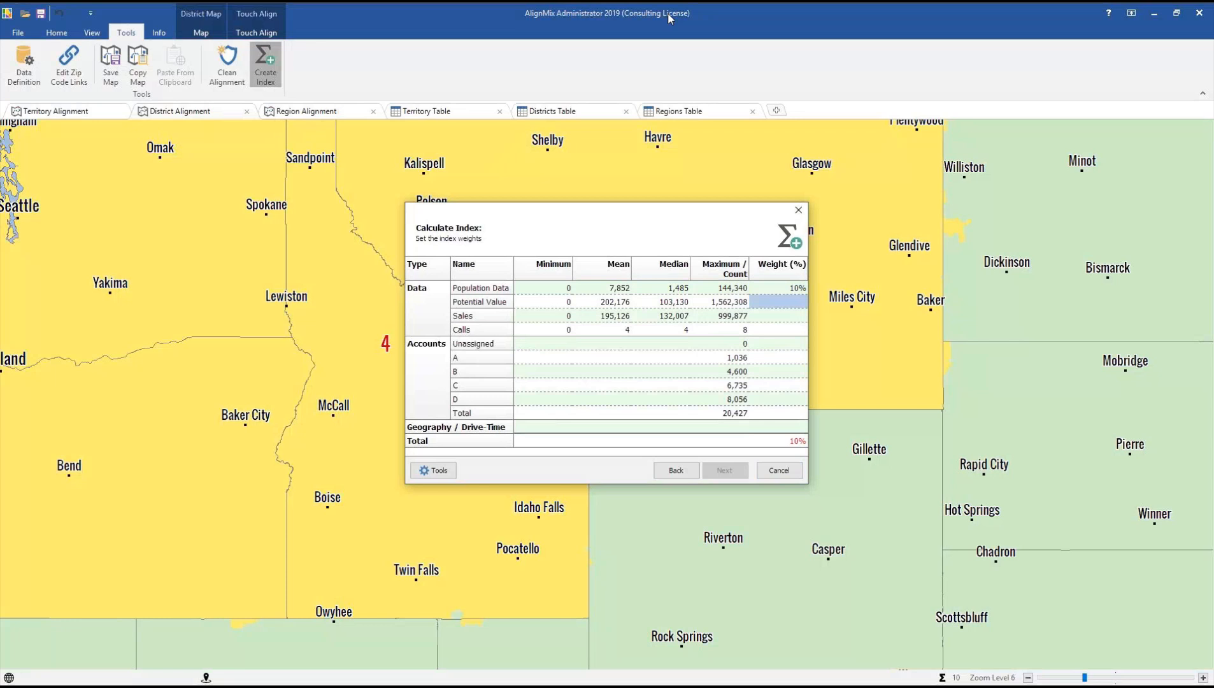
text(20)
key(Return)
text(10)
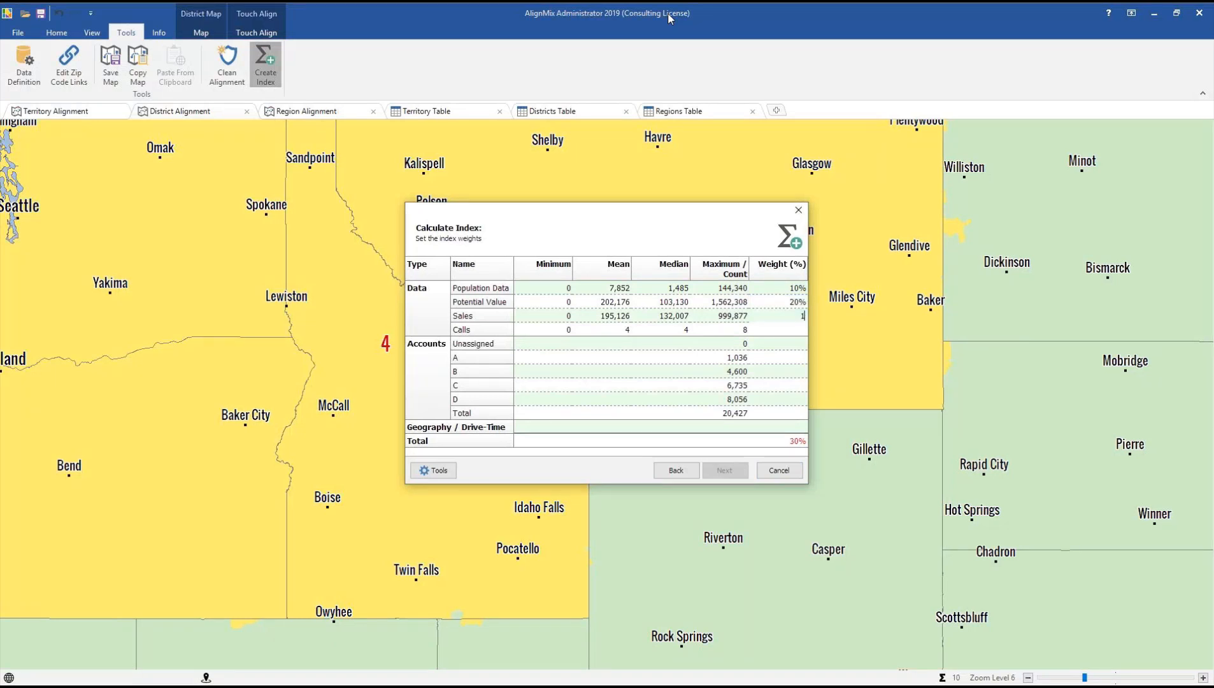
key(Return)
key(Return)
text(60)
key(Return)
Set the Geography / Drive-Time weight to 40%, leaving the account segments unweighted.
key(Return)
key(Return)
key(Return)
key(Return)
key(Return)
key(Return)
key(Return)
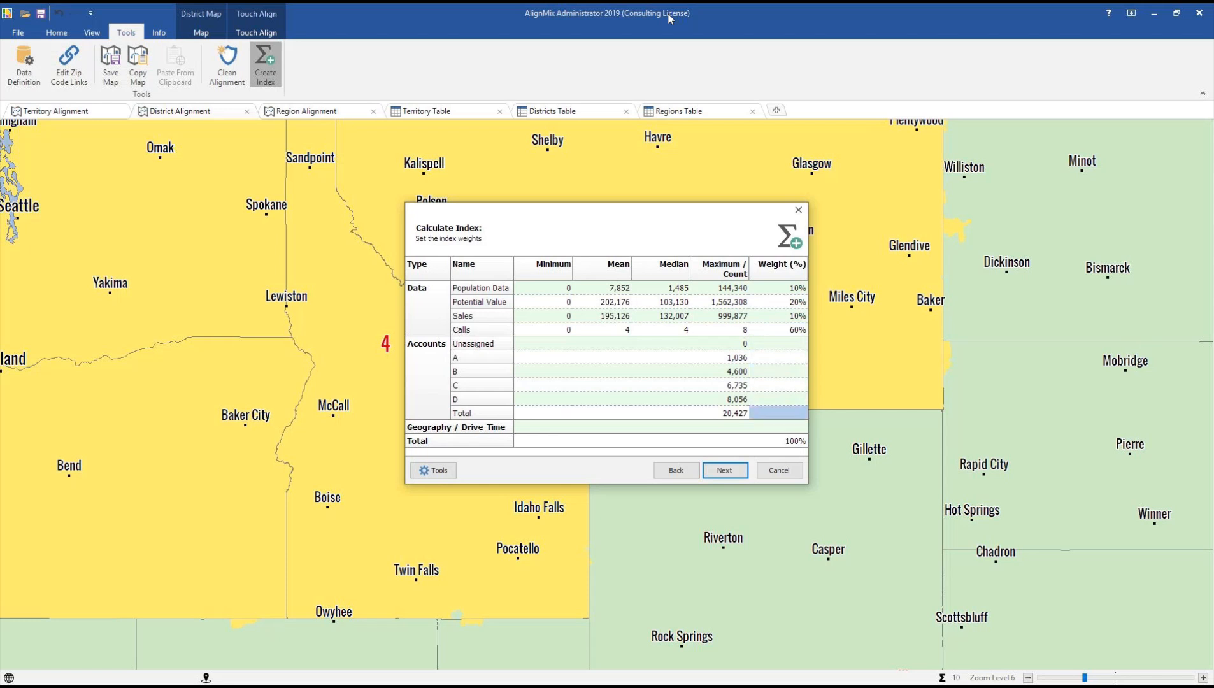
text(40)
key(Return)
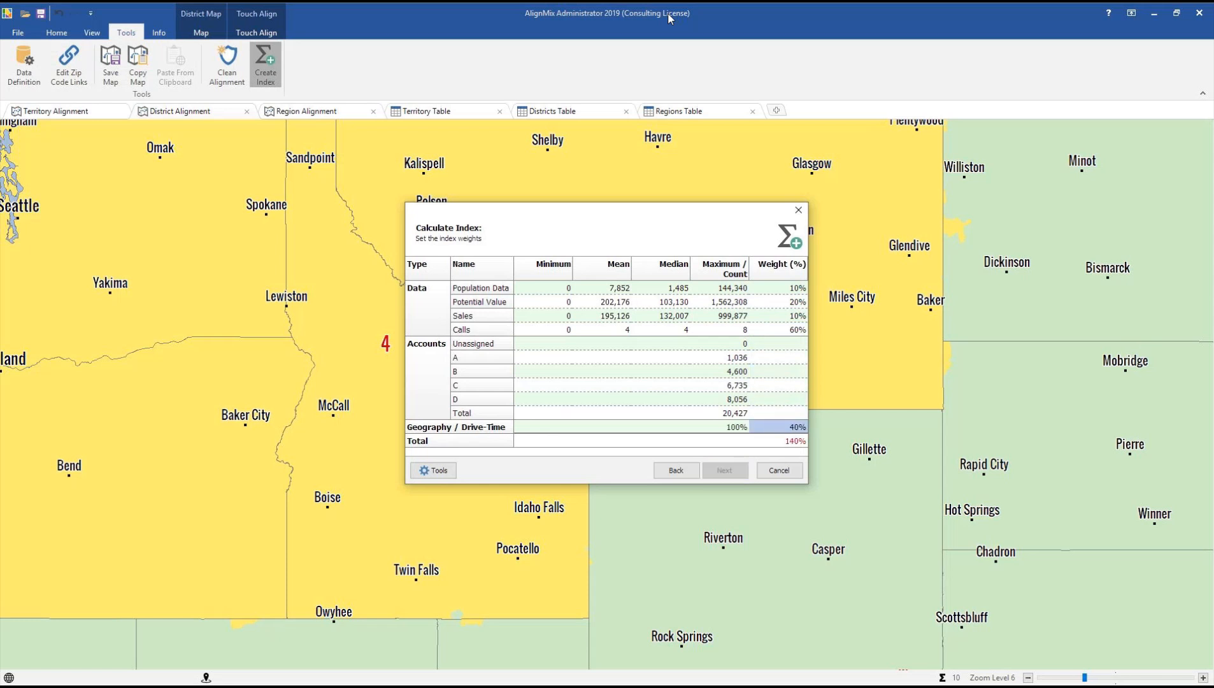
Rescale all the index weights except drive-time.
key(Tab)
key(space)
key(Down)
key(Down)
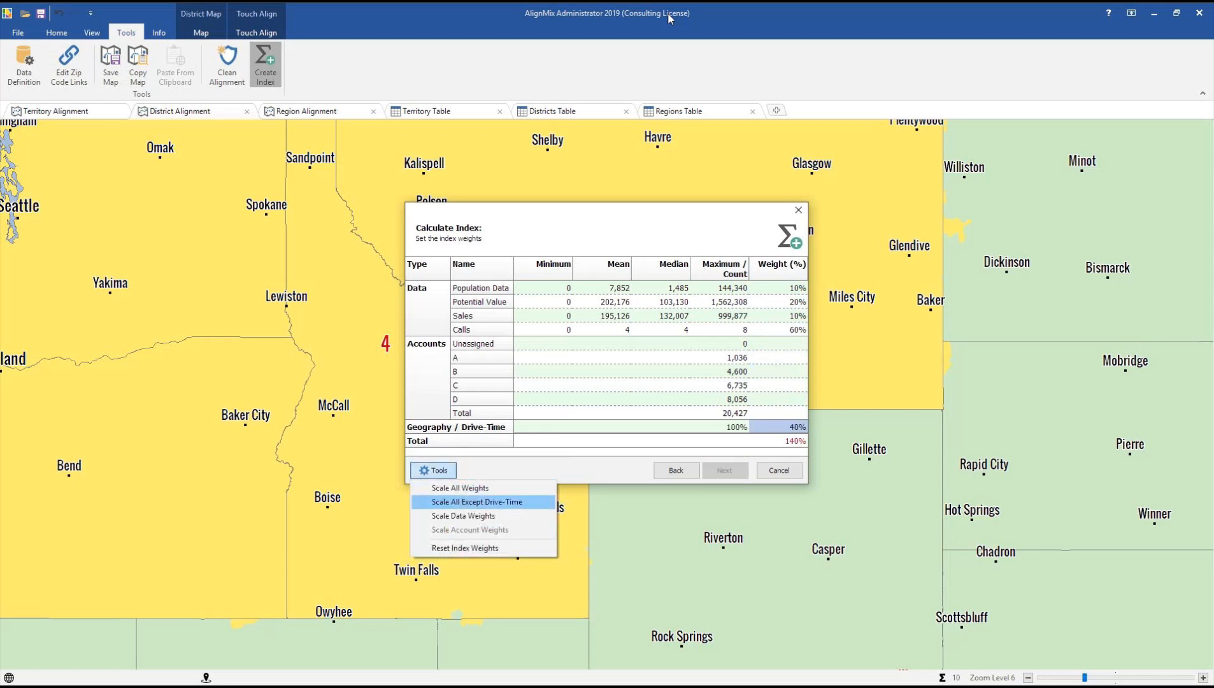
key(Return)
Create the index as a new data series named Index109 and finish the calculation.
key(Tab)
key(Tab)
key(Tab)
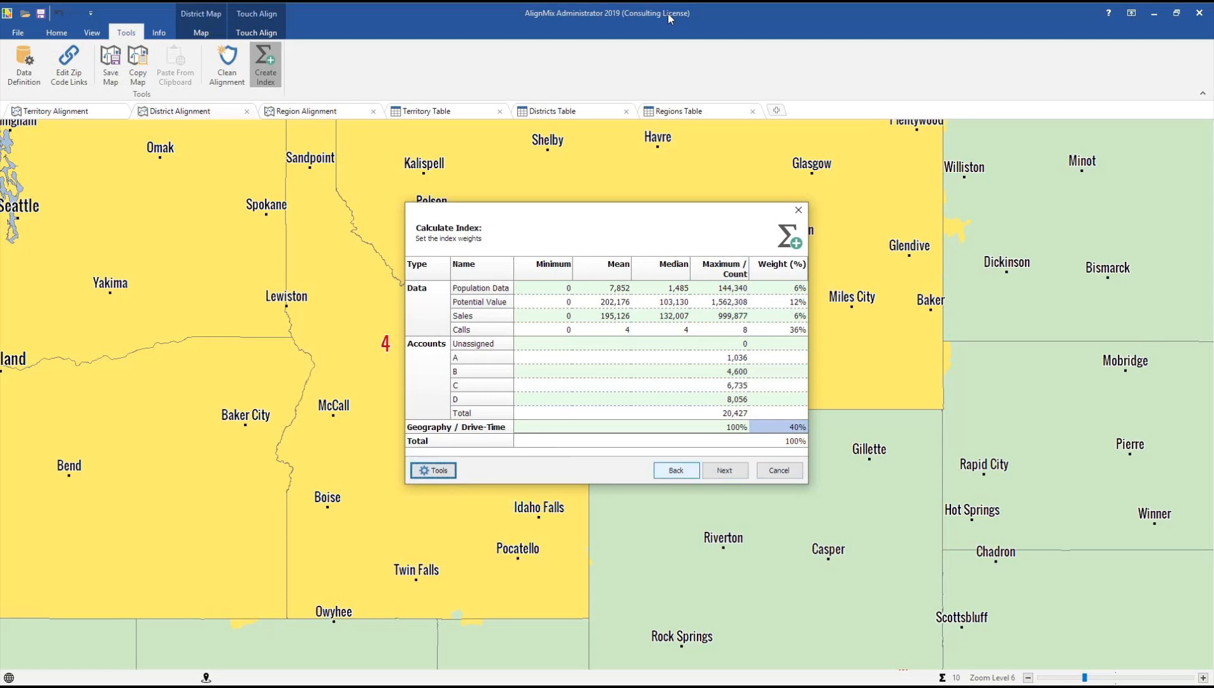
key(Return)
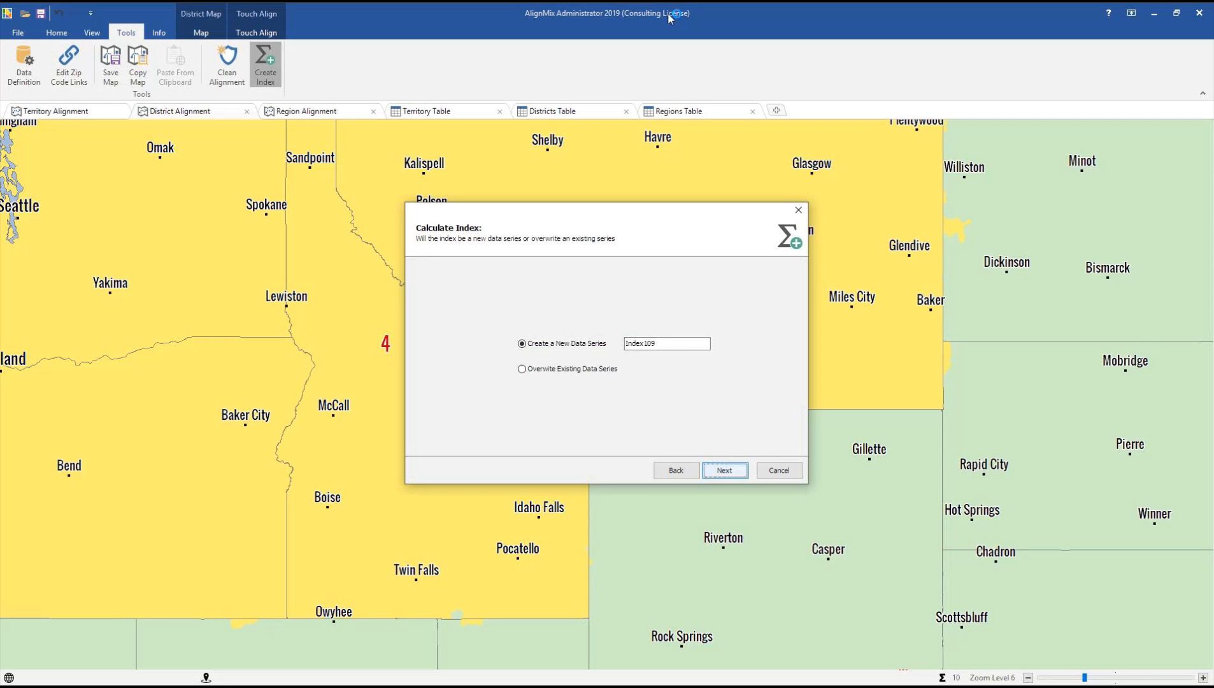
key(Return)
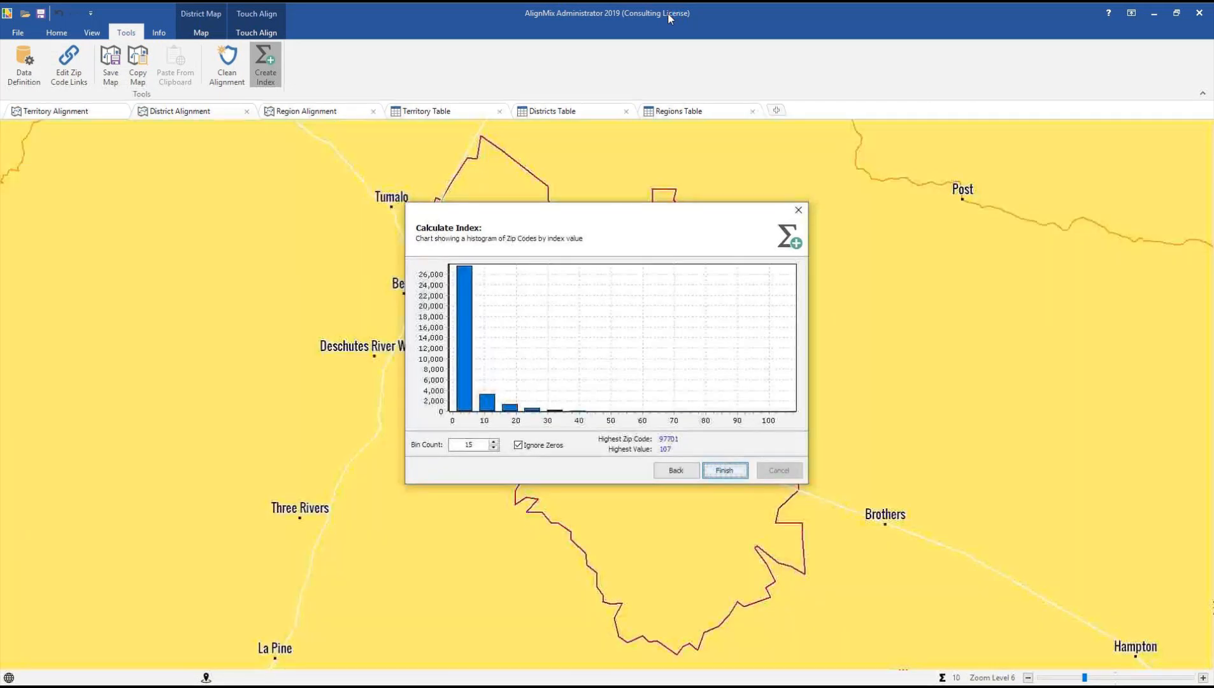
key(Return)
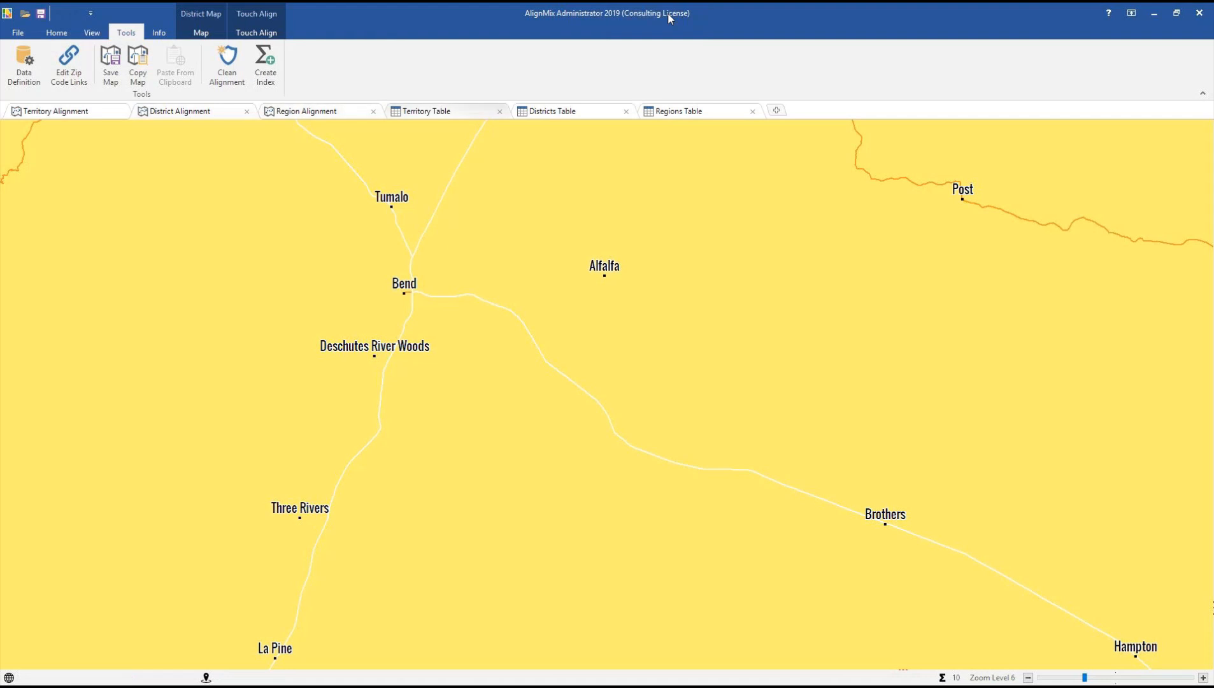
Hide the Visible, Locked, Gains and Loses columns in the Territory Table.
click(439, 112)
click(65, 67)
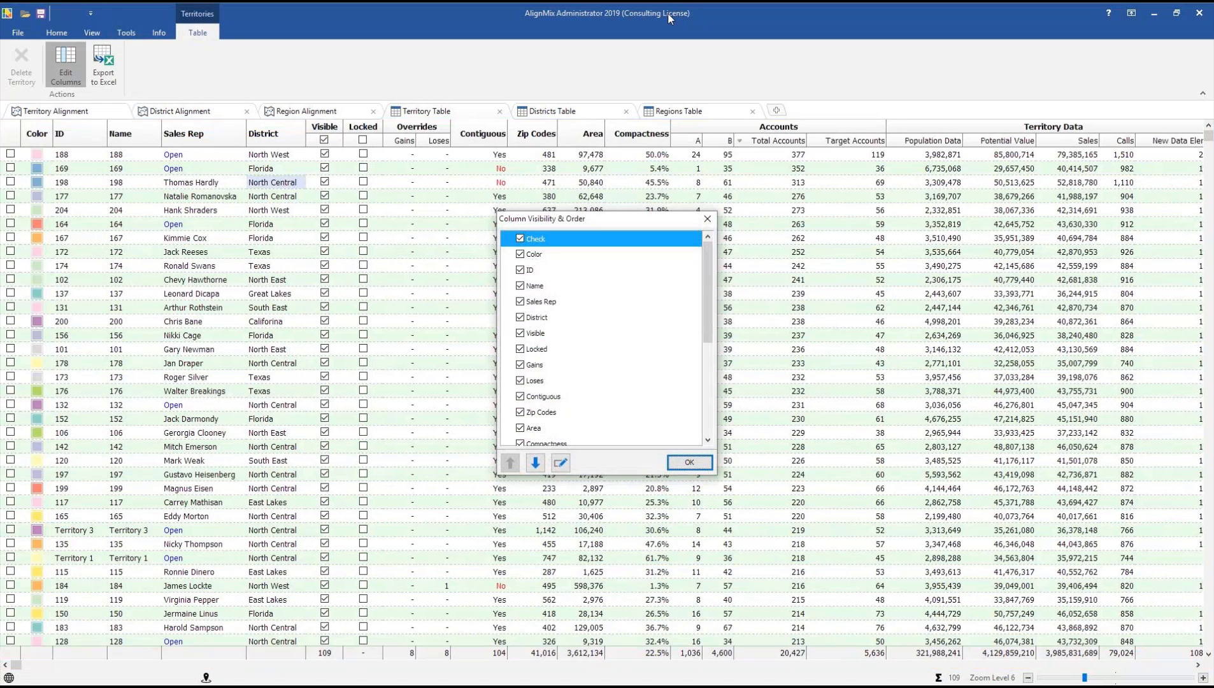
click(520, 364)
key(Return)
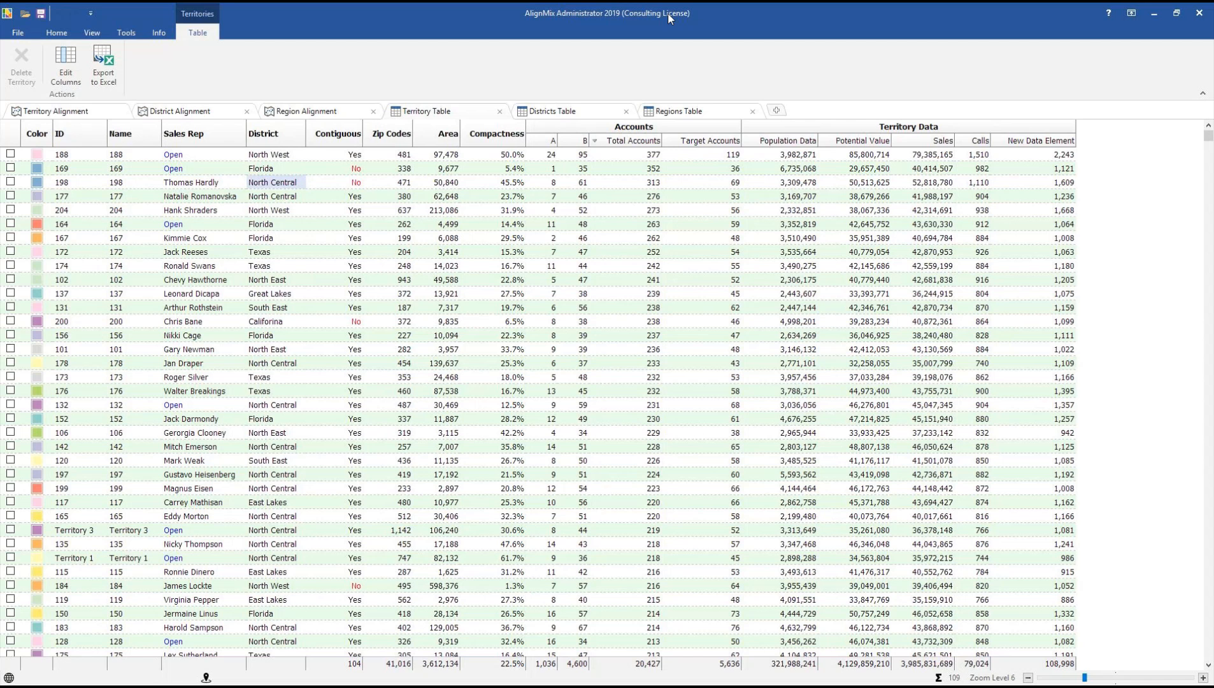
click(670, 17)
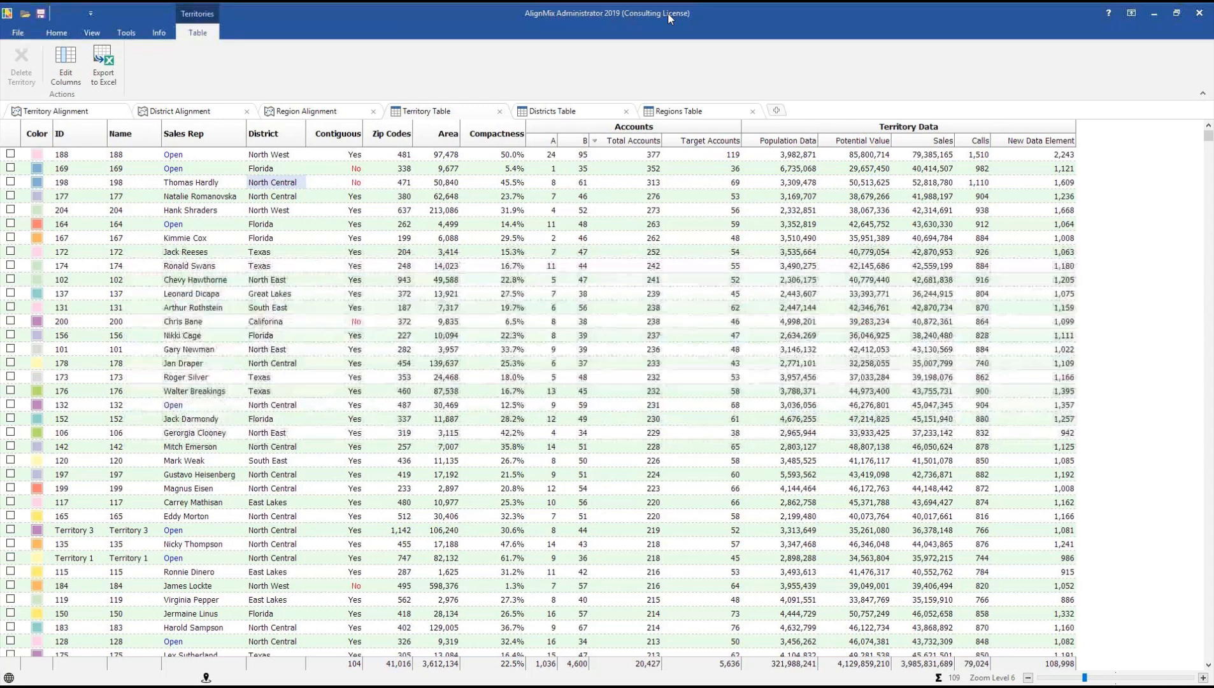
Switch to Chrome, open the On-Site AlignMix Training page on the AlignMix website and look through its course topics.
key(alt+Tab)
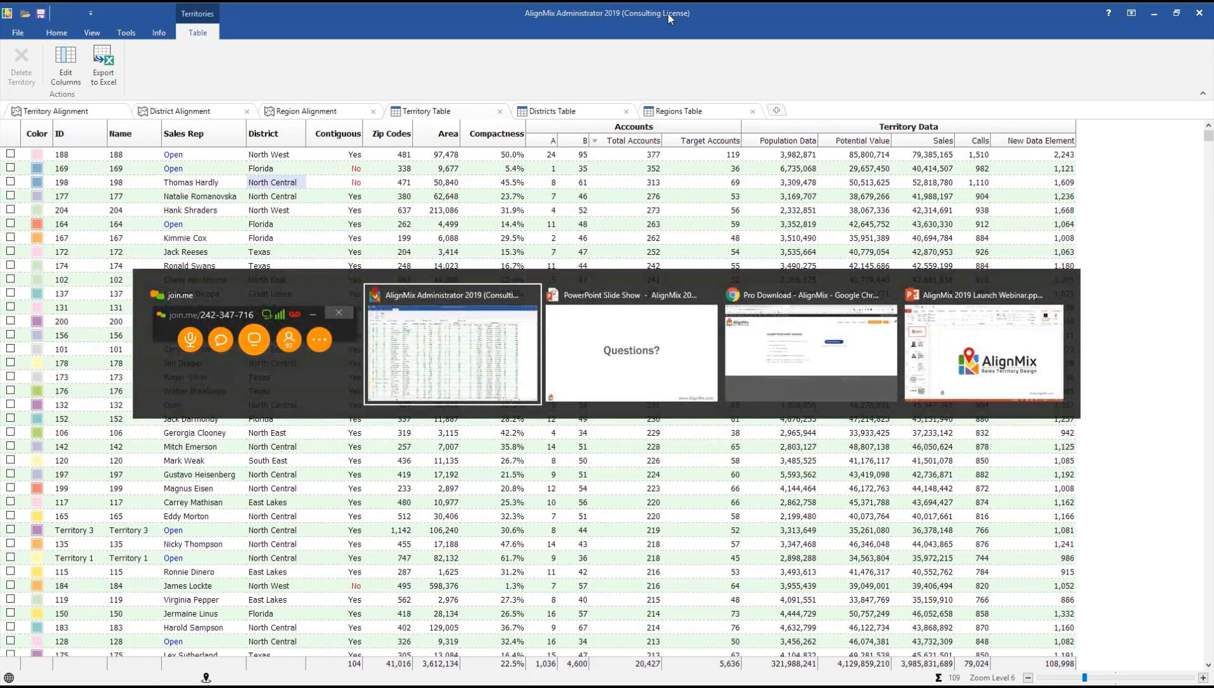
key(alt+Tab)
key(alt+Tab)
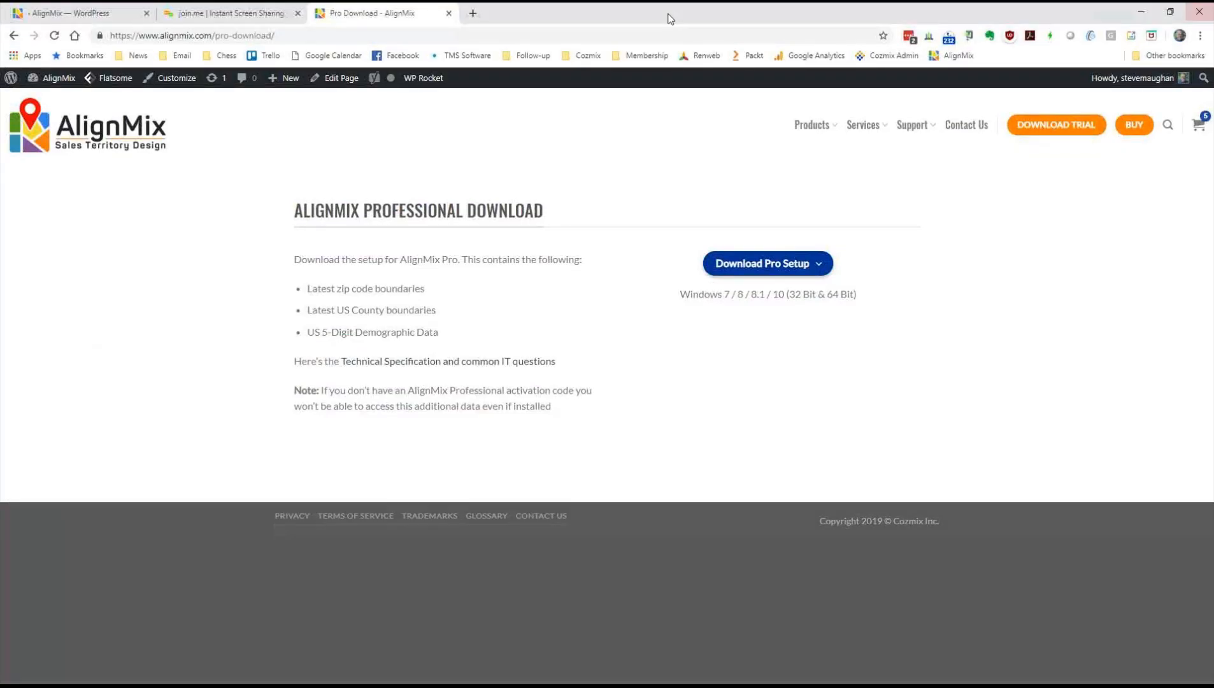
mouse_move(866, 124)
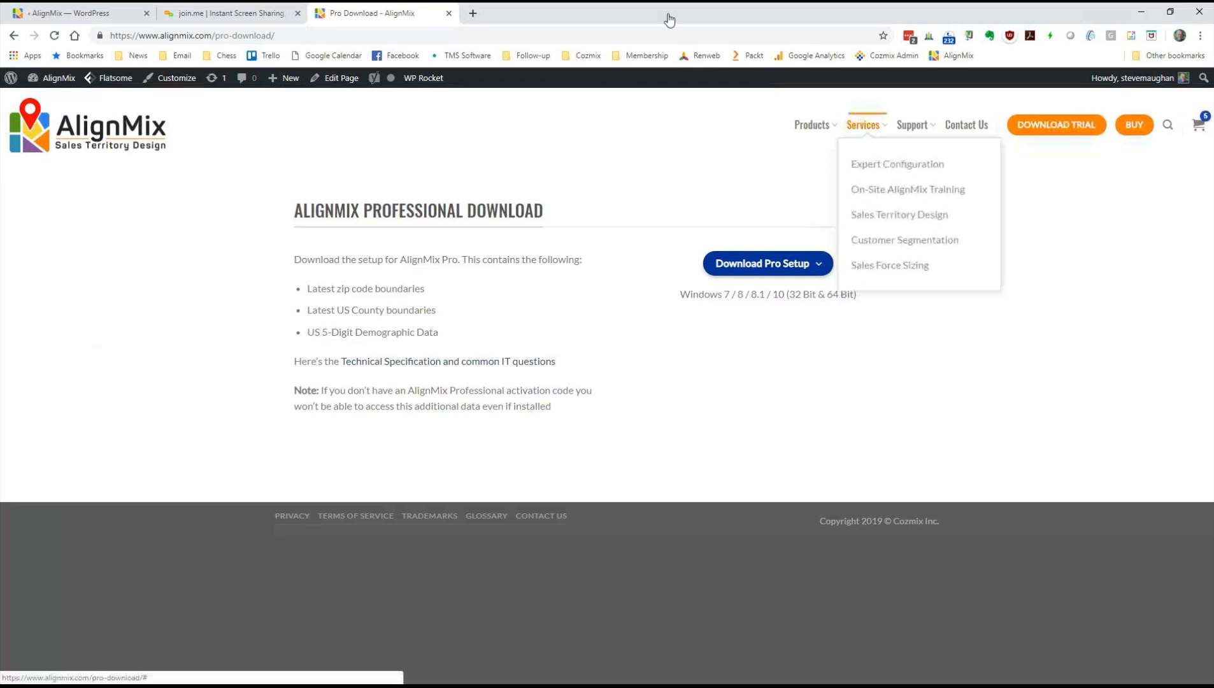
click(908, 189)
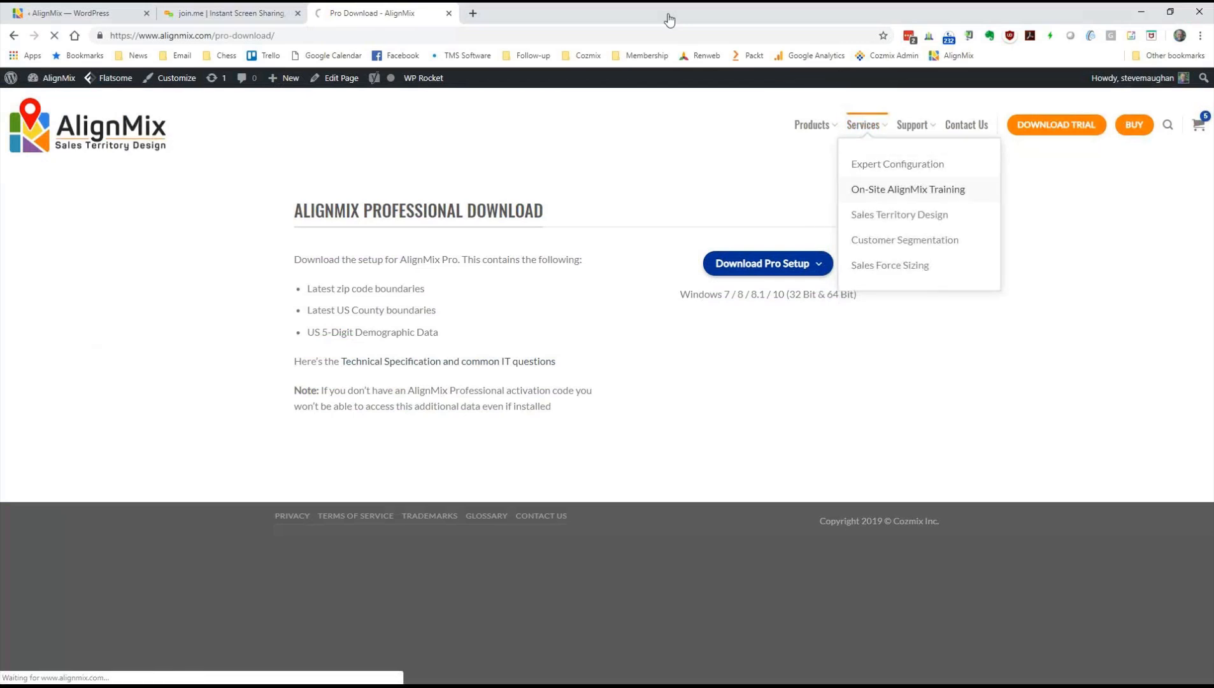
scroll(605, 382, down, 20)
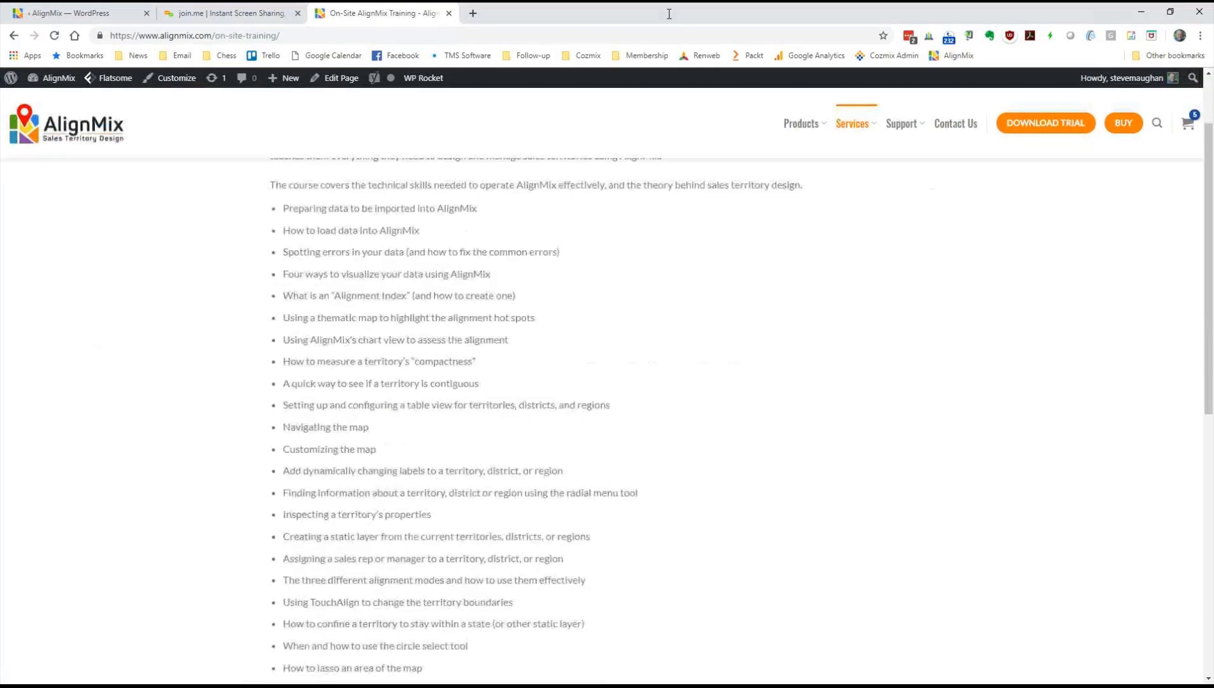
scroll(605, 383, up, 20)
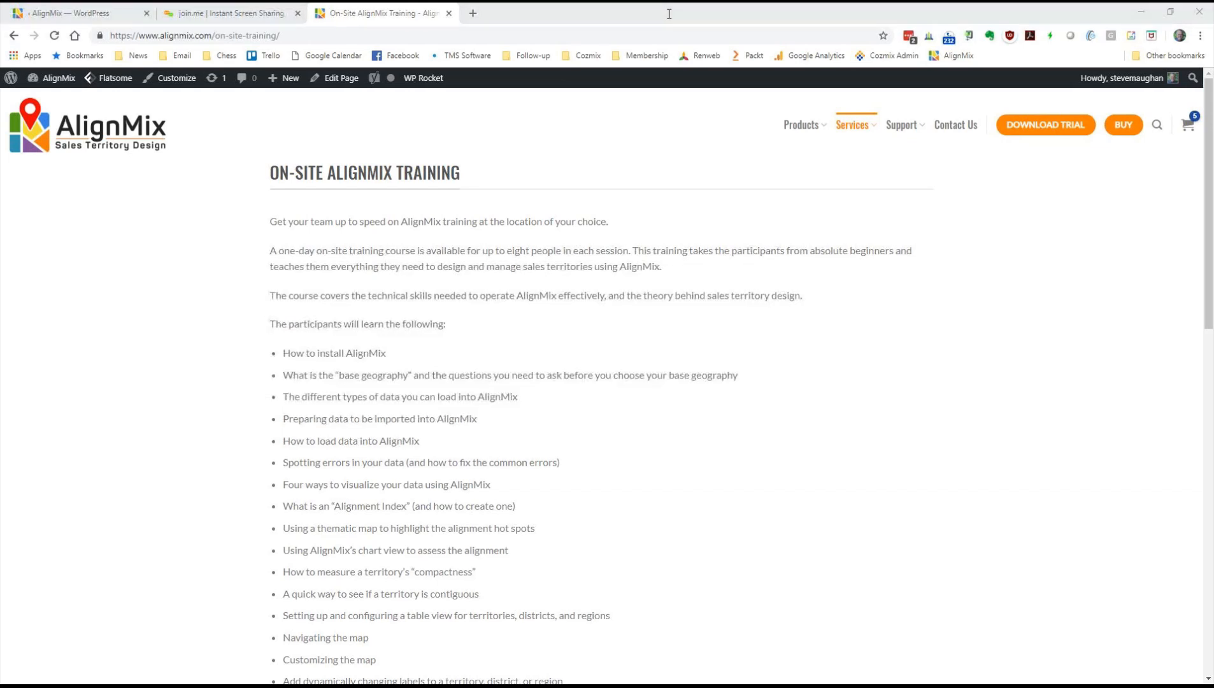
Switch back to AlignMix and open the layer configuration of the territory alignment map.
key(alt+Tab)
key(alt+Tab)
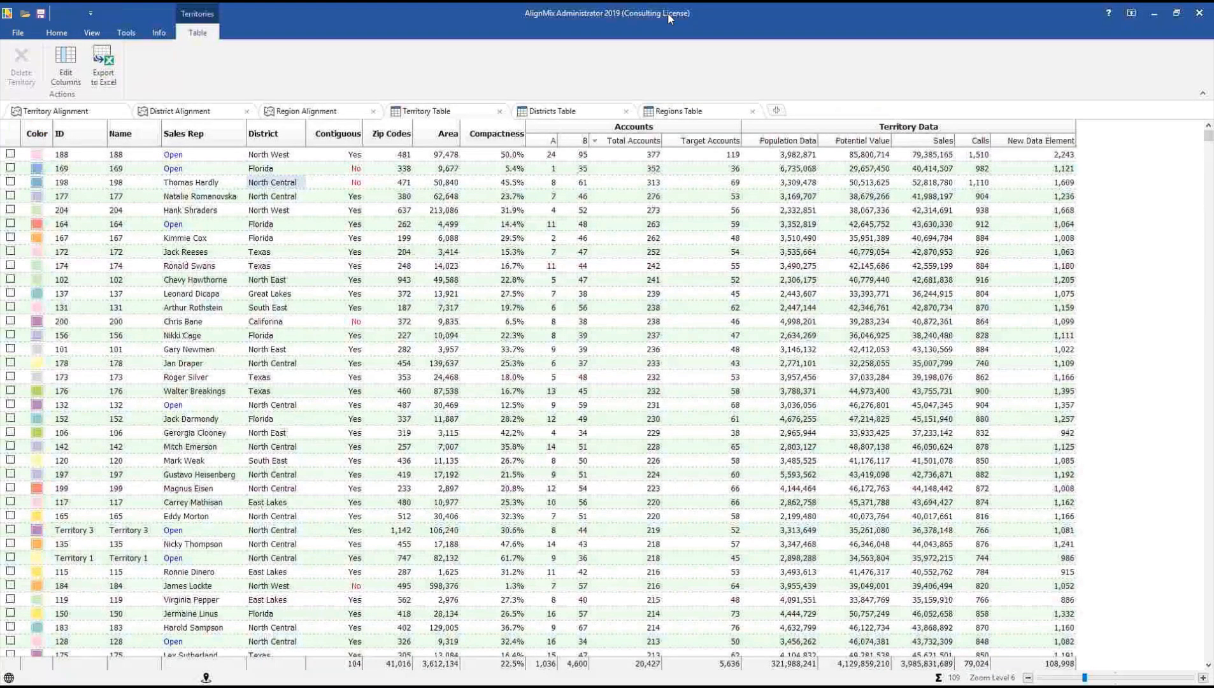
click(57, 33)
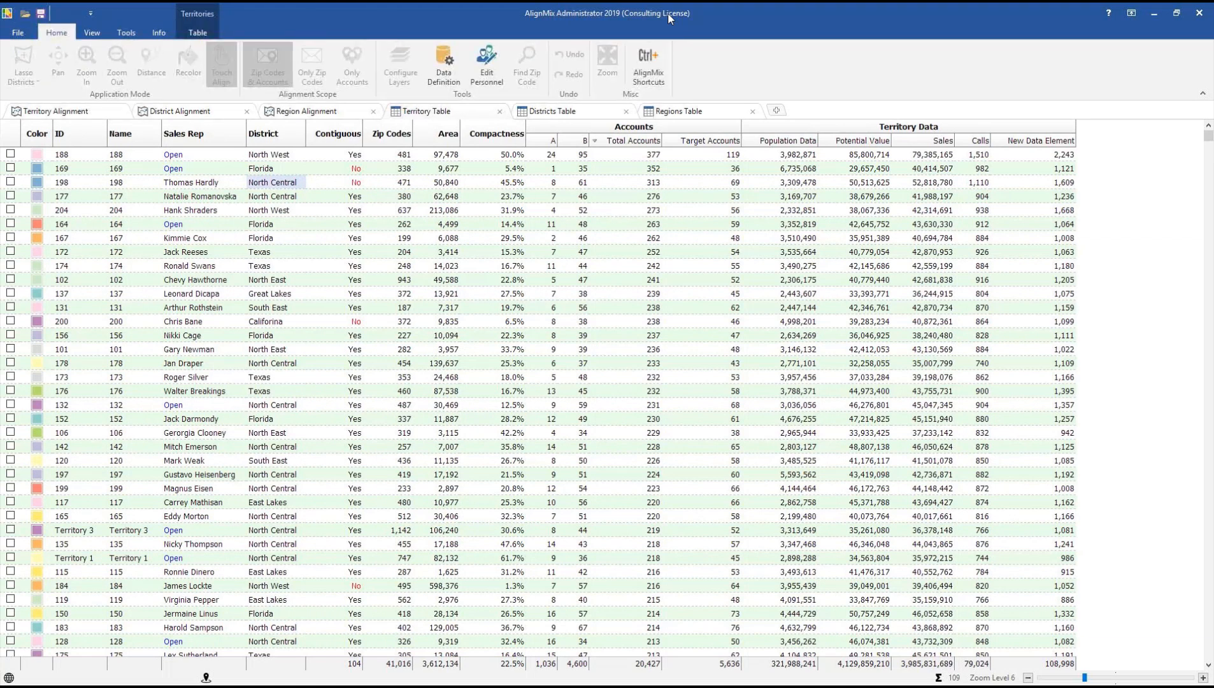
click(64, 111)
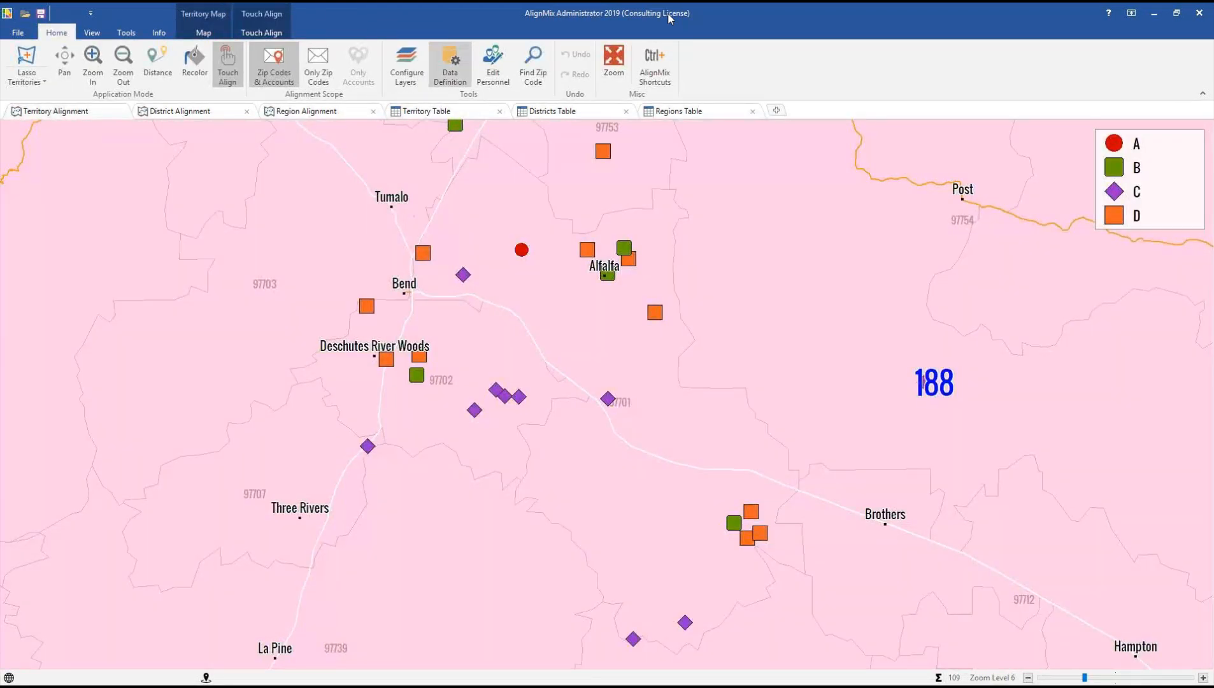
click(406, 64)
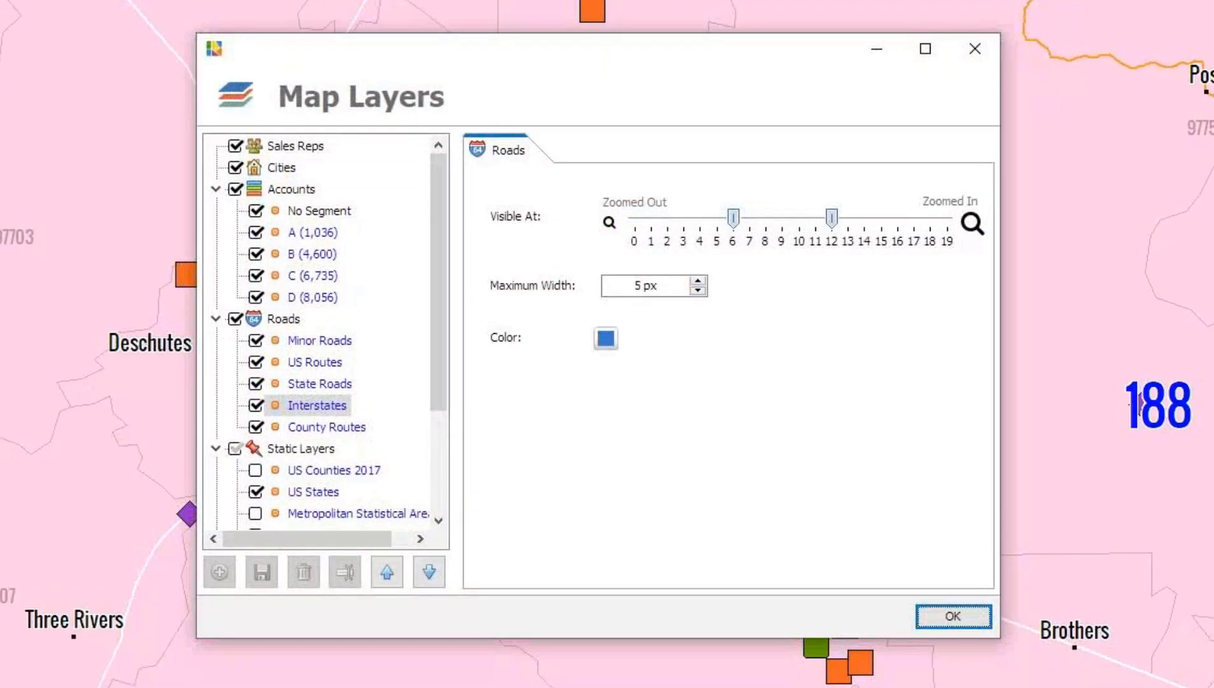
Examine the account segment A and Sales Reps layer settings, switch rep name visibility off and on again, and close the layer configuration.
click(313, 232)
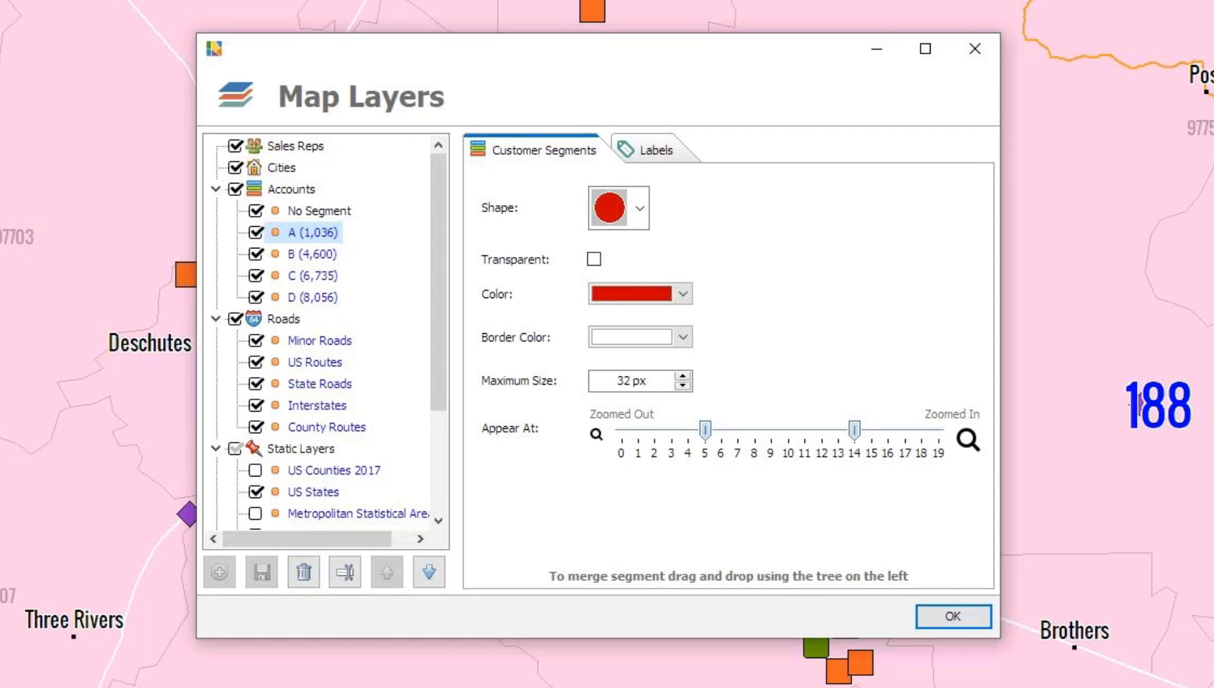
click(295, 145)
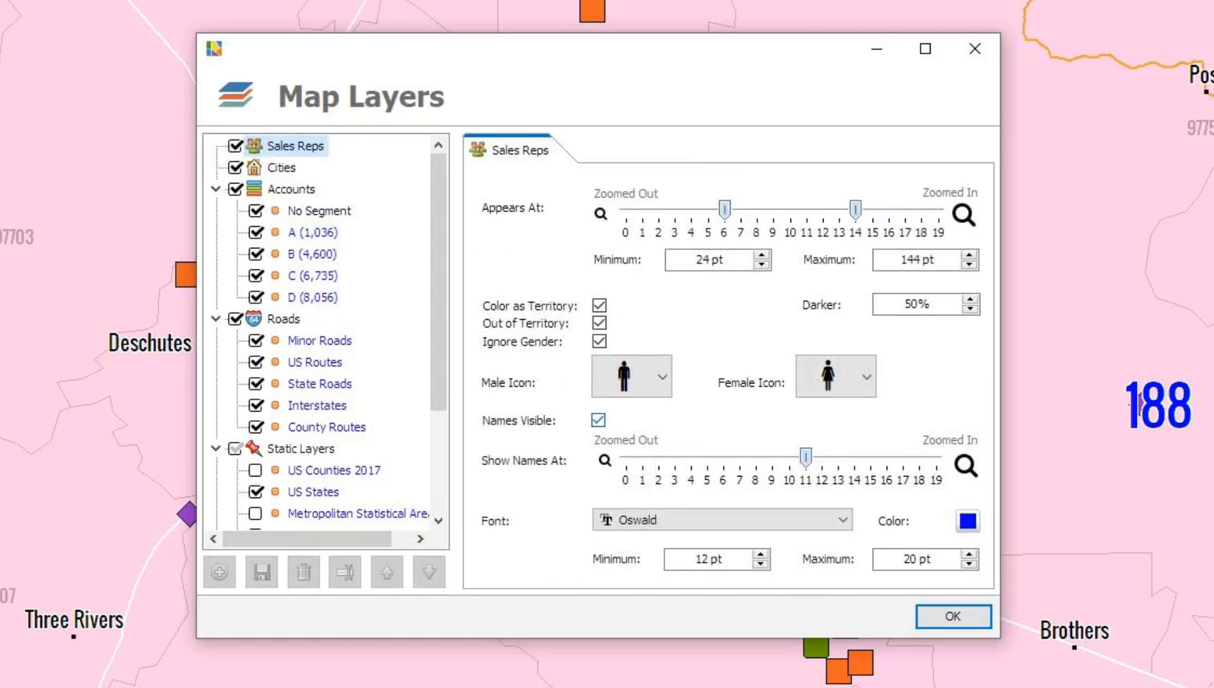
click(599, 420)
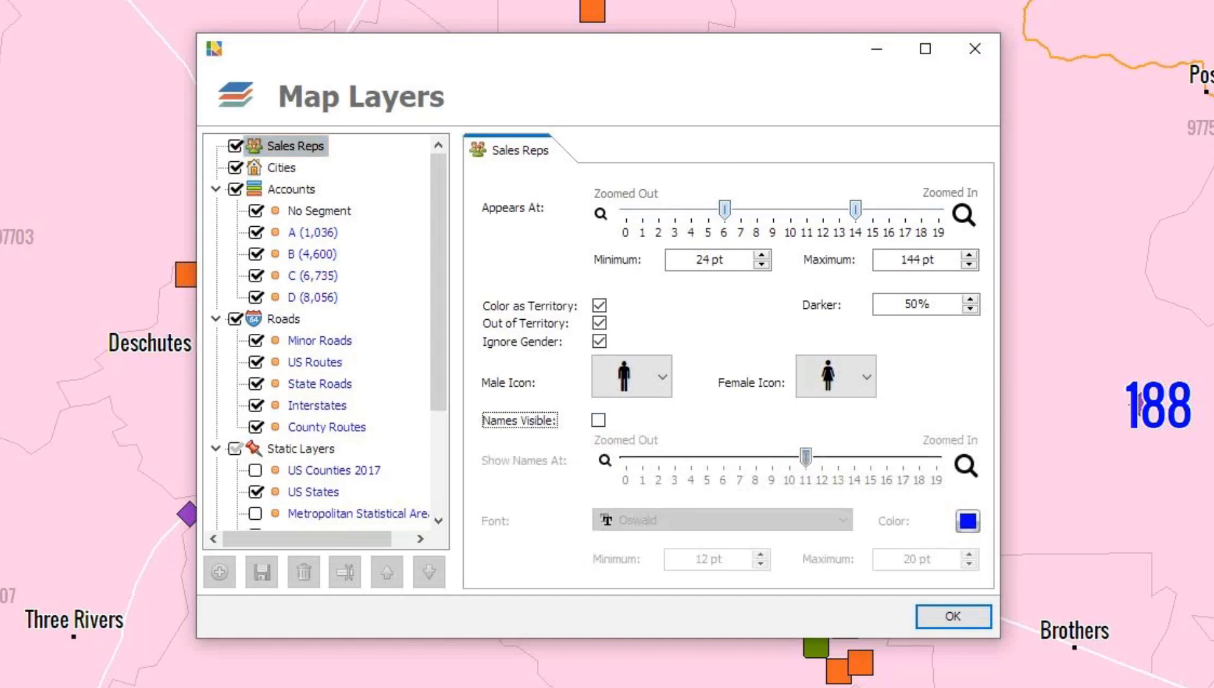
click(598, 420)
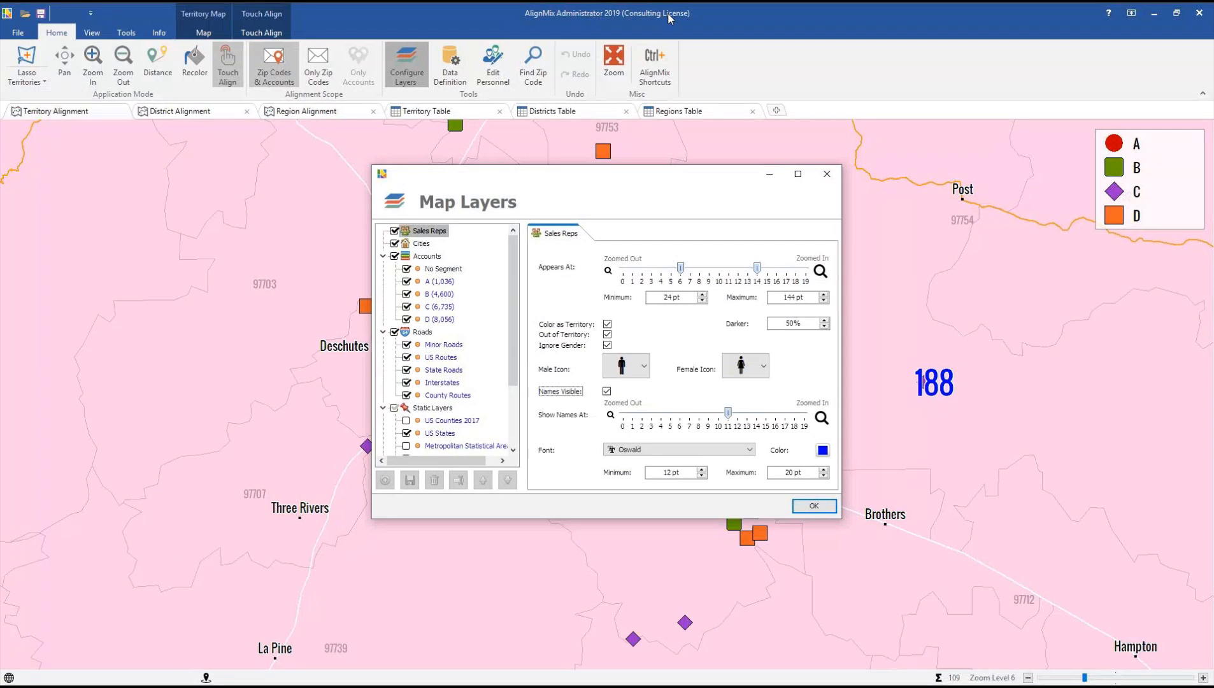
click(827, 174)
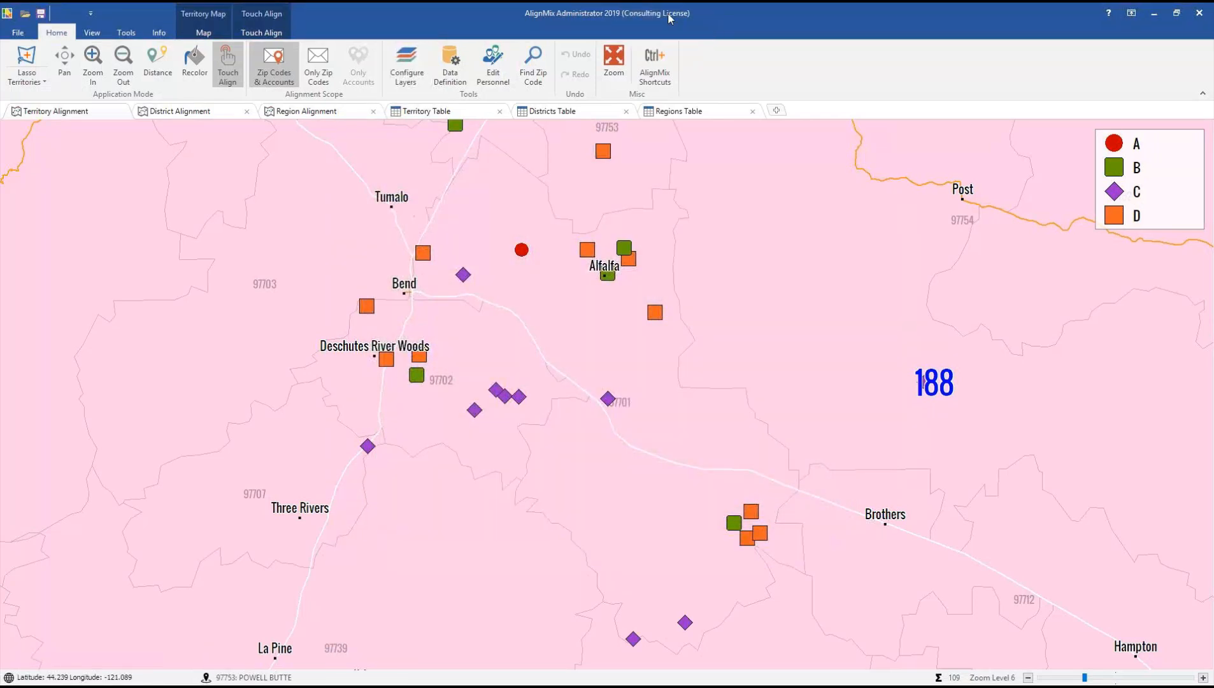
Toggle the Visible setting for East Lakes and for all districts in the Districts Table.
click(552, 112)
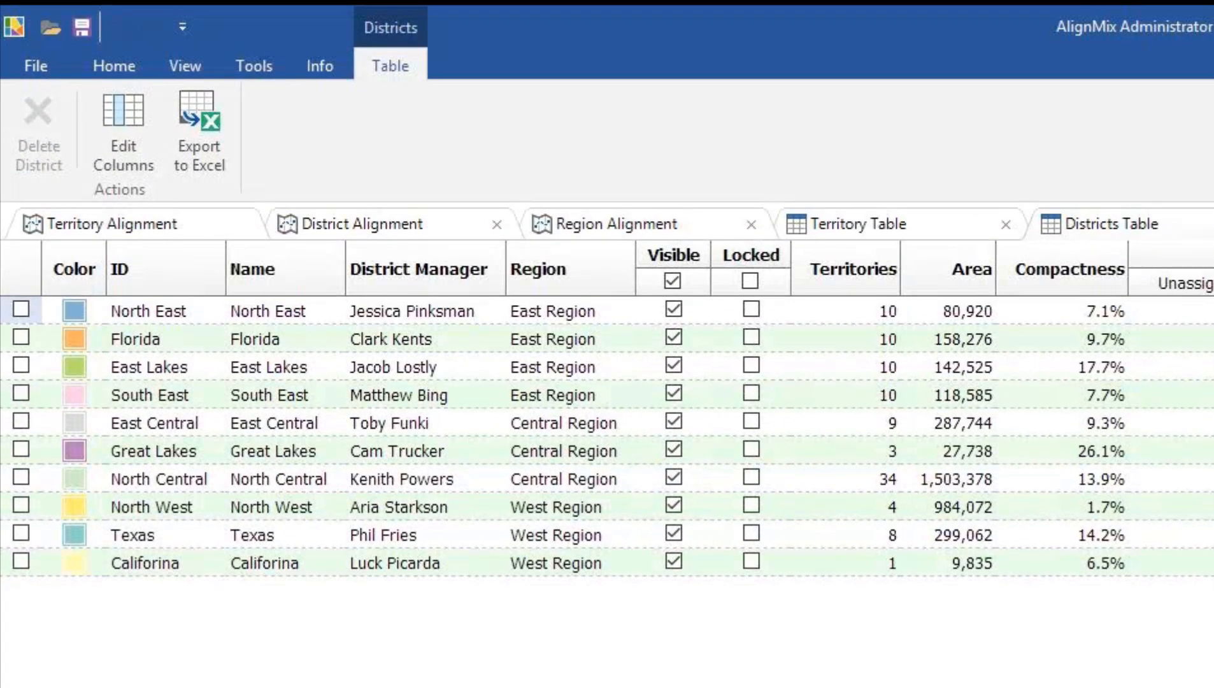
click(673, 366)
click(672, 281)
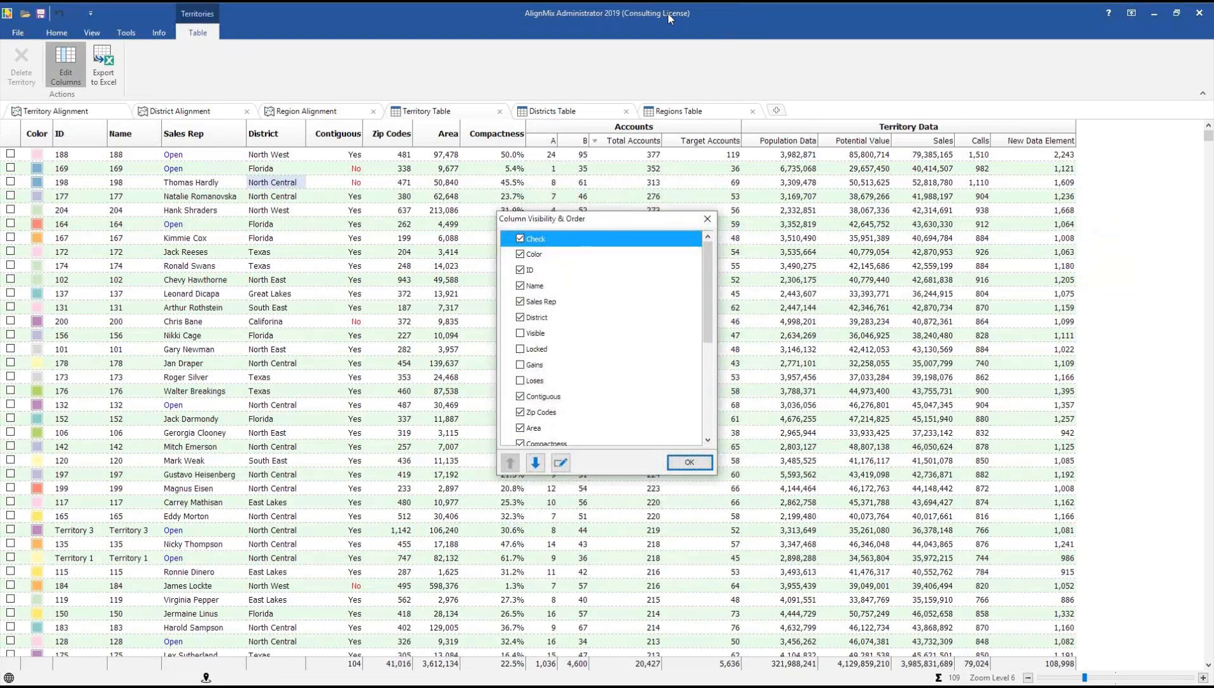
Show the Visible column in the Territory Table.
key(Return)
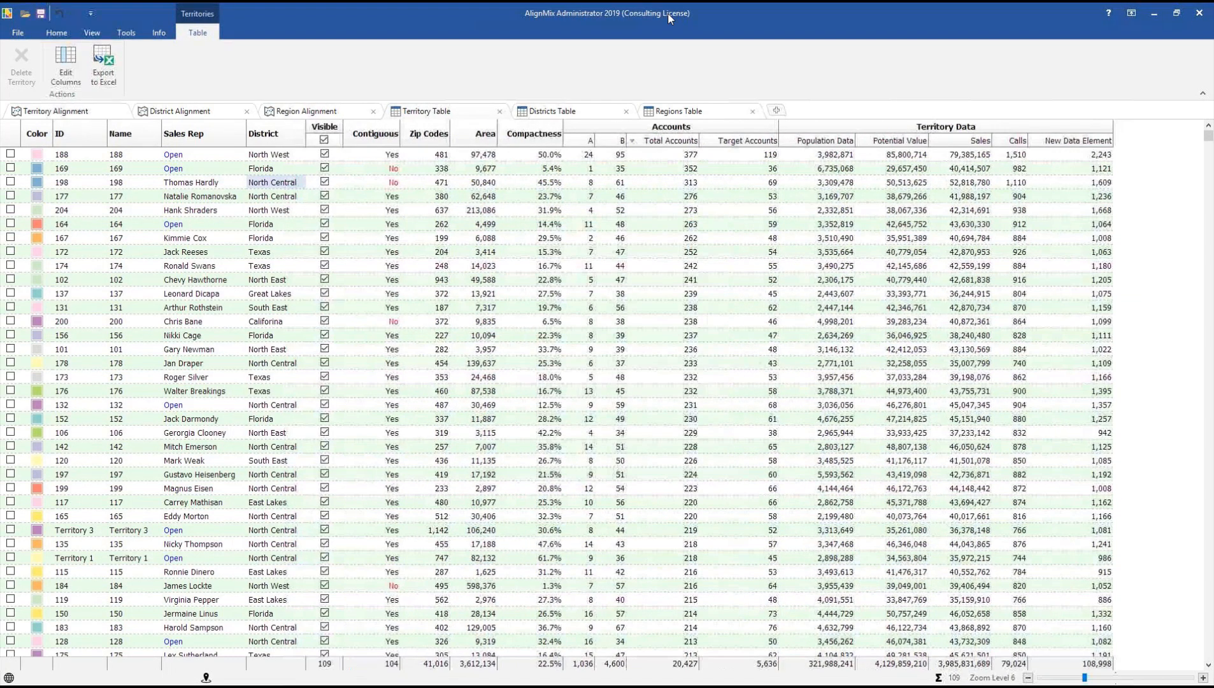
Hide all territories in the Territory Table except 198, 177 and 204, leaving only those three visible.
key(space)
key(Right)
key(space)
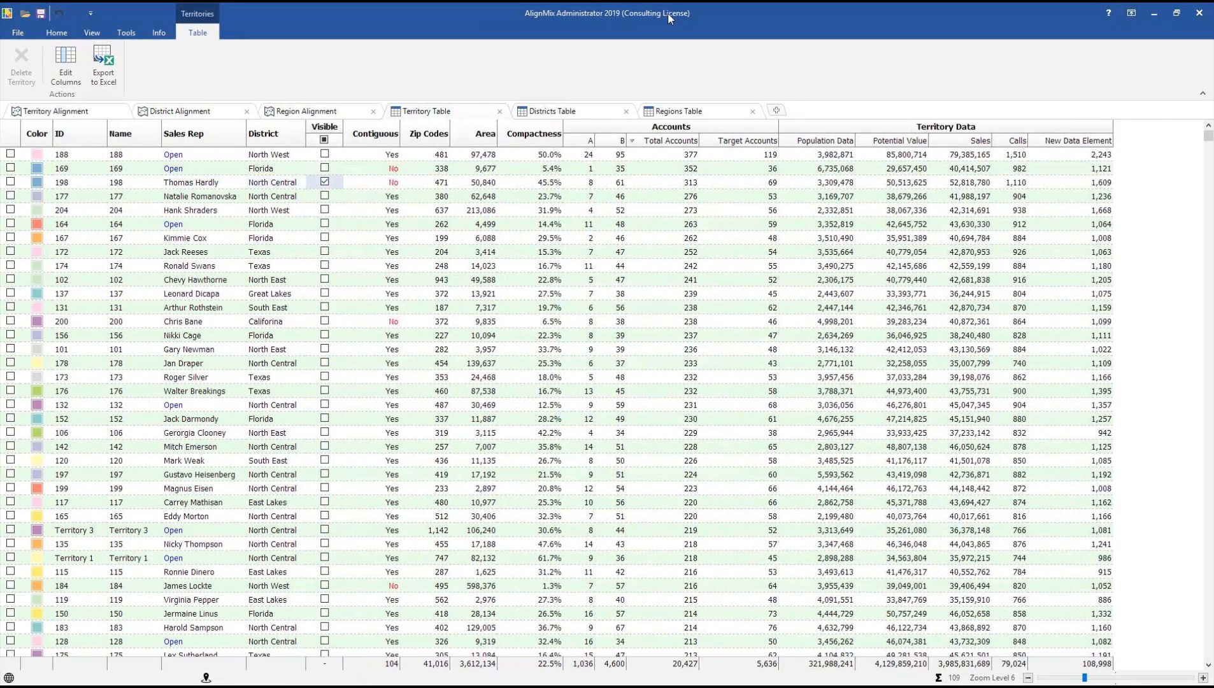
key(Down)
key(space)
key(Down)
key(space)
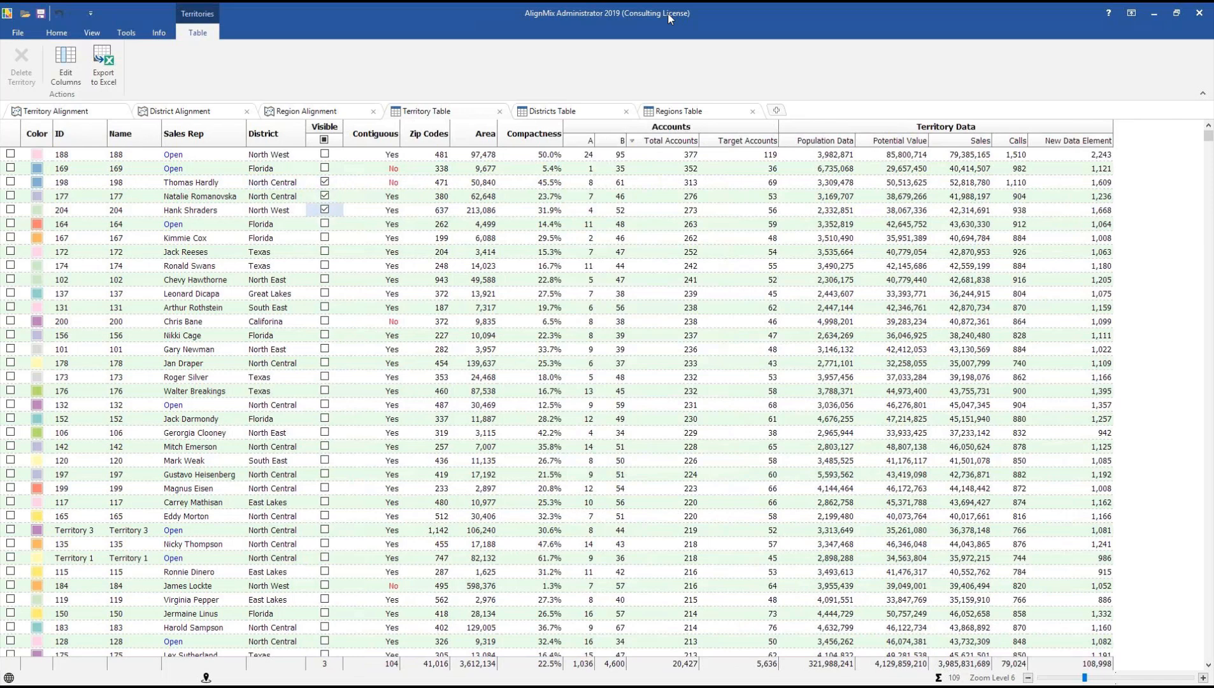
Switch to the Territory Alignment map and view the visible territories across the whole United States.
click(56, 112)
scroll(514, 301, down, 2)
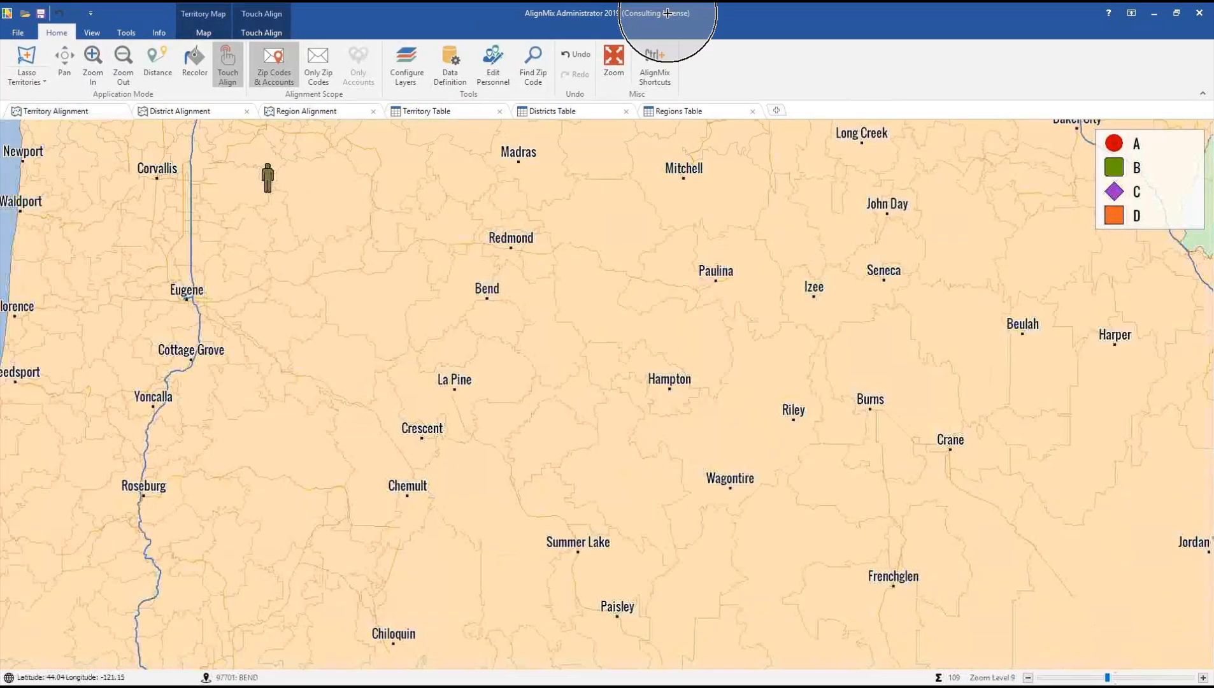
scroll(514, 301, down, 6)
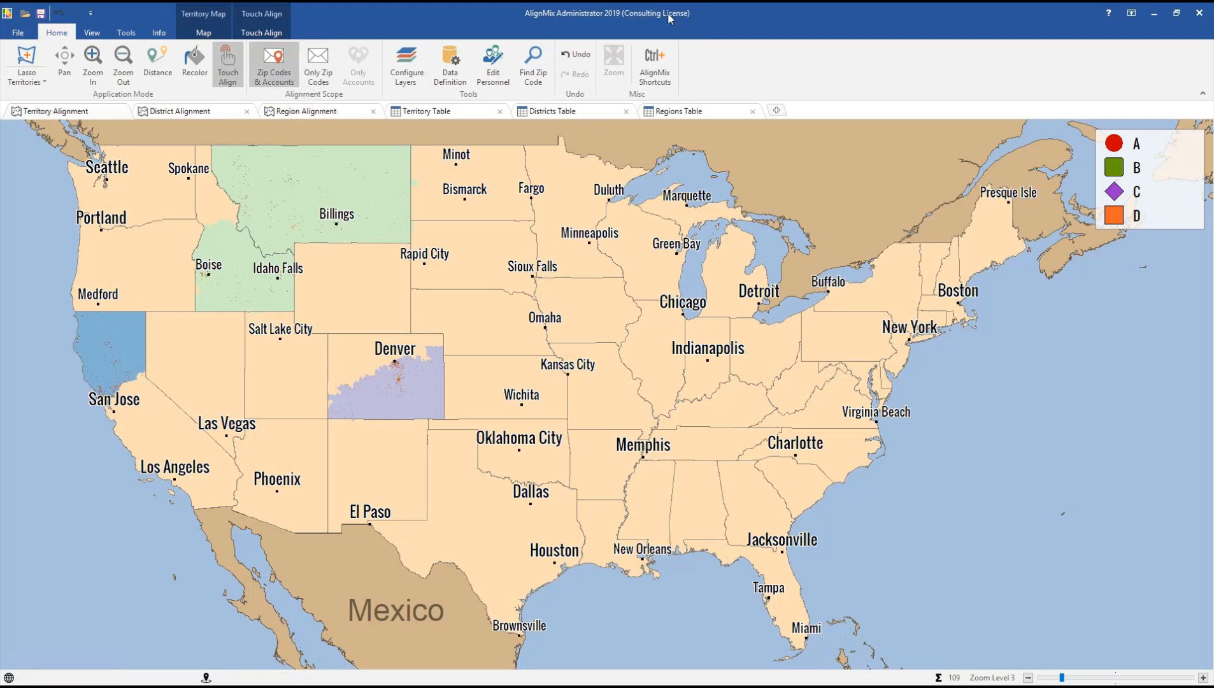
Review the Calculate Index wizard's territory count, weights and new data series option, and cancel without calculating the index.
click(126, 32)
click(265, 64)
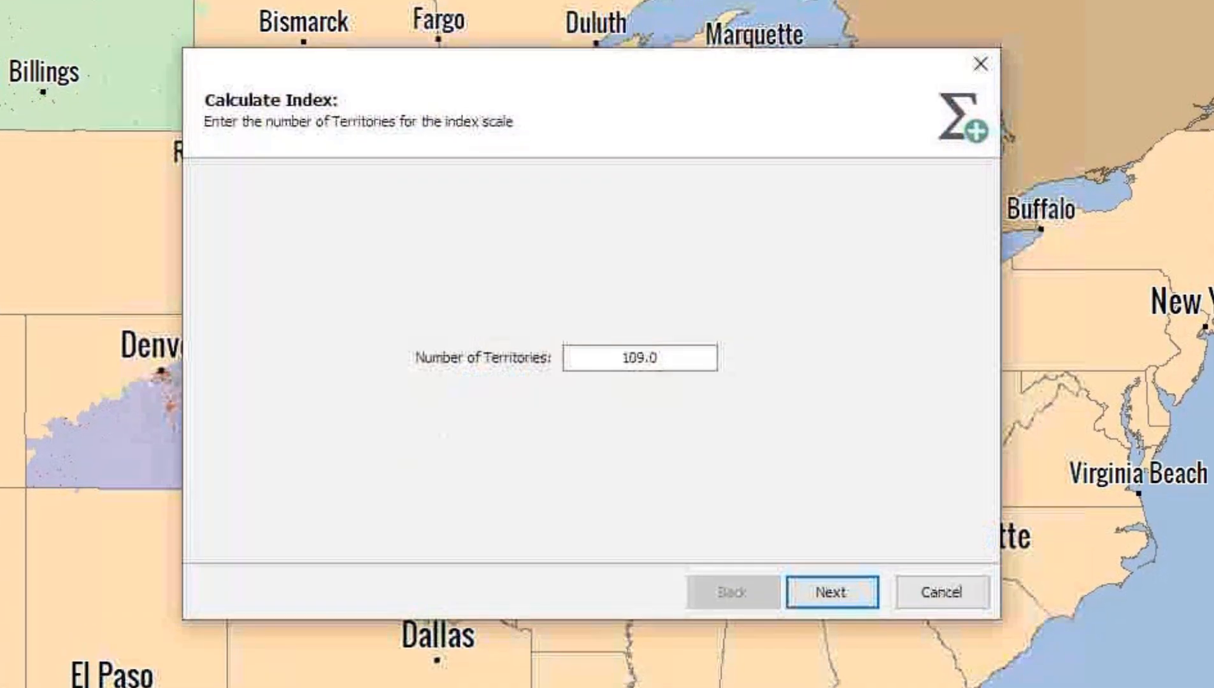
click(832, 593)
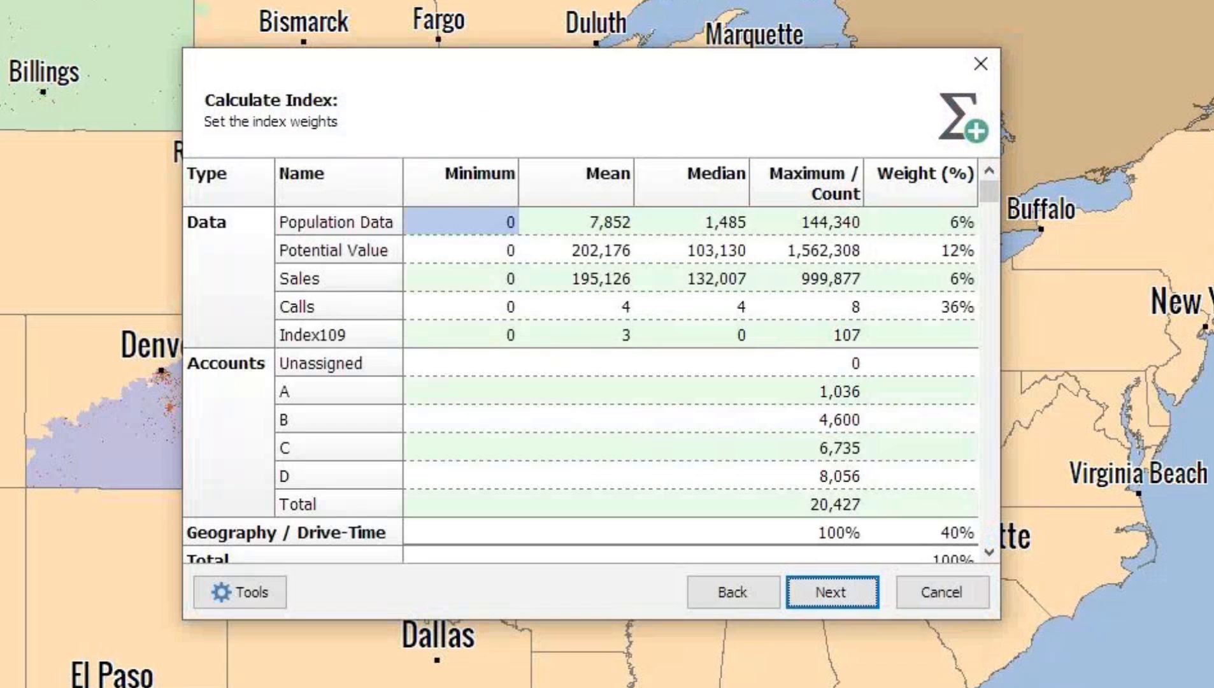
click(832, 592)
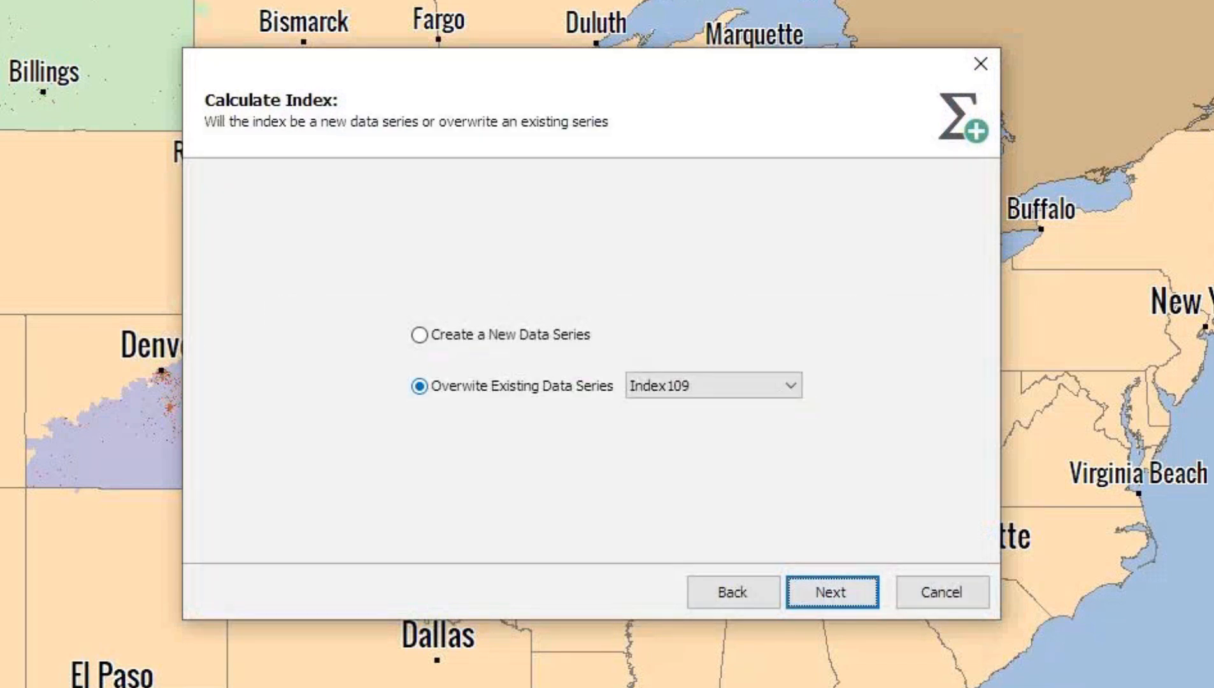
click(419, 334)
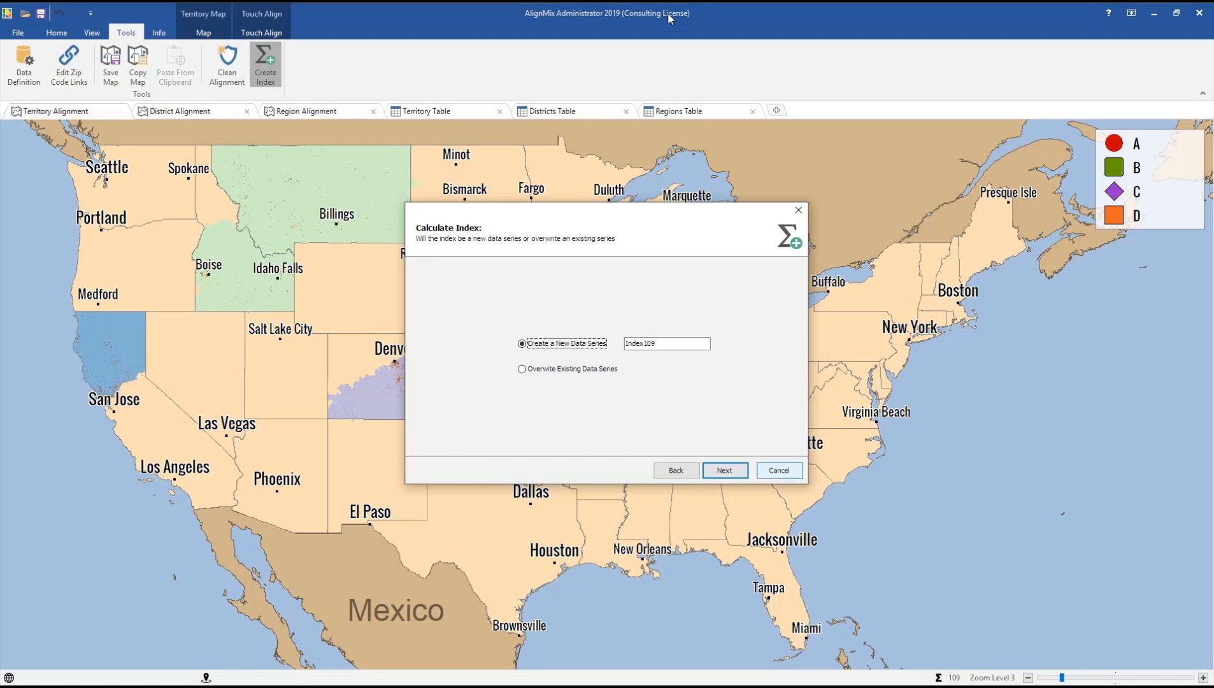
click(774, 470)
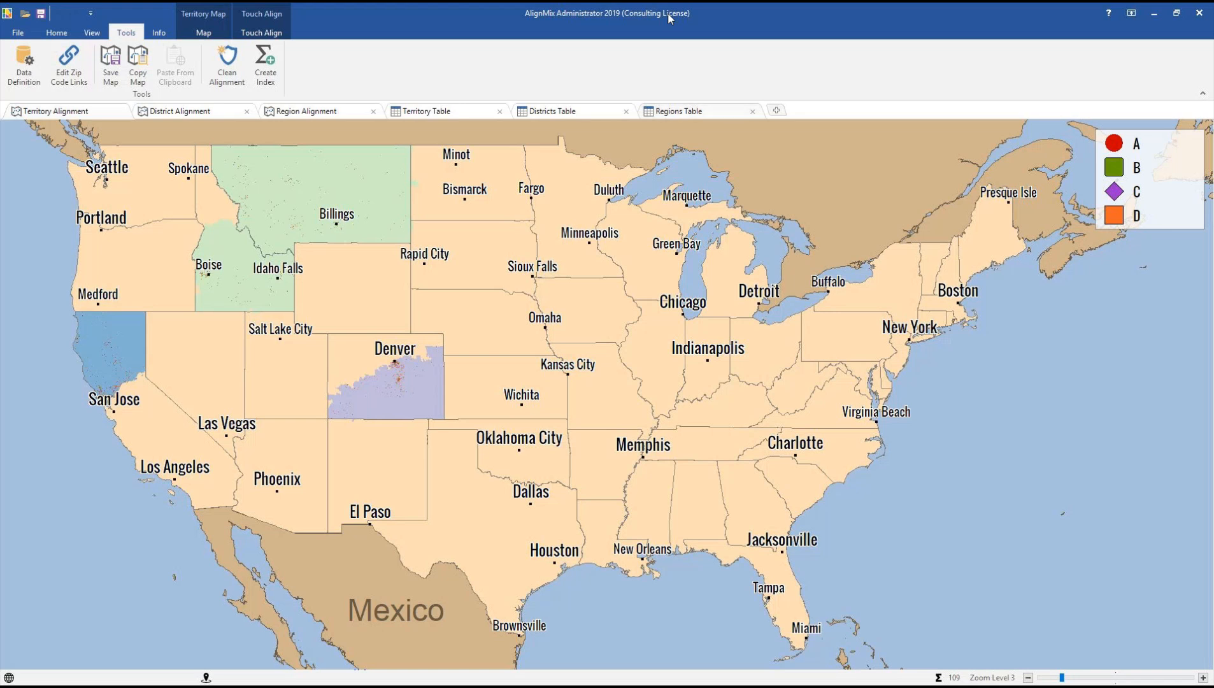
click(668, 17)
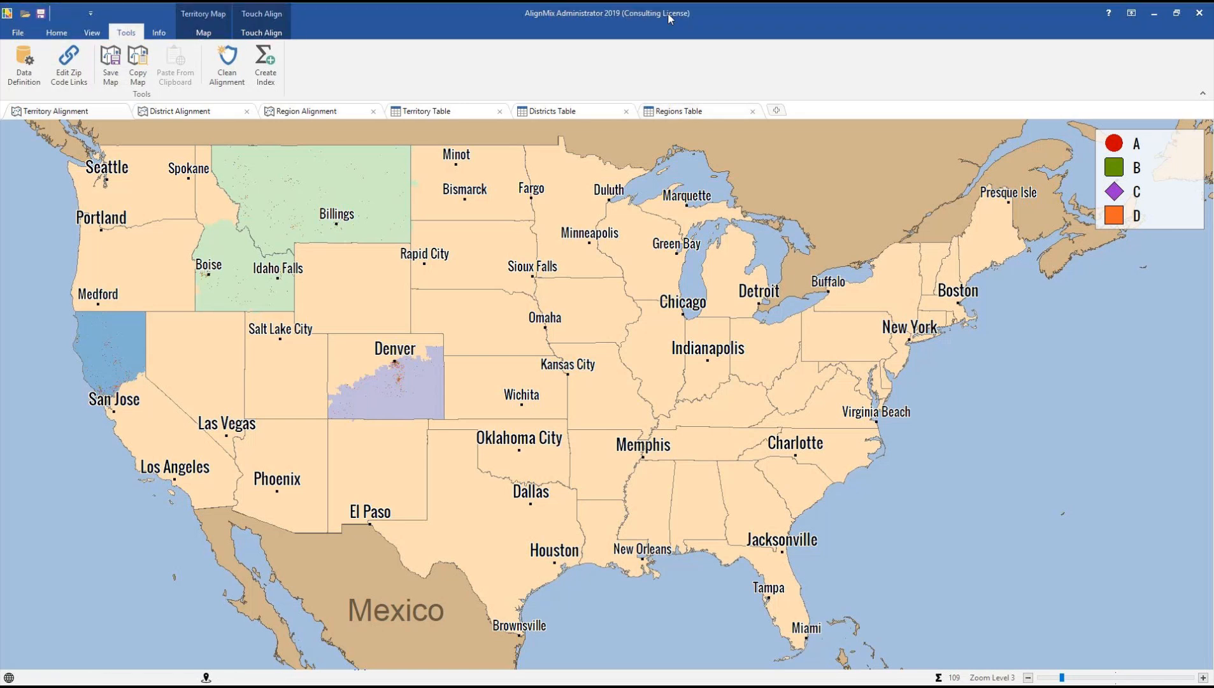